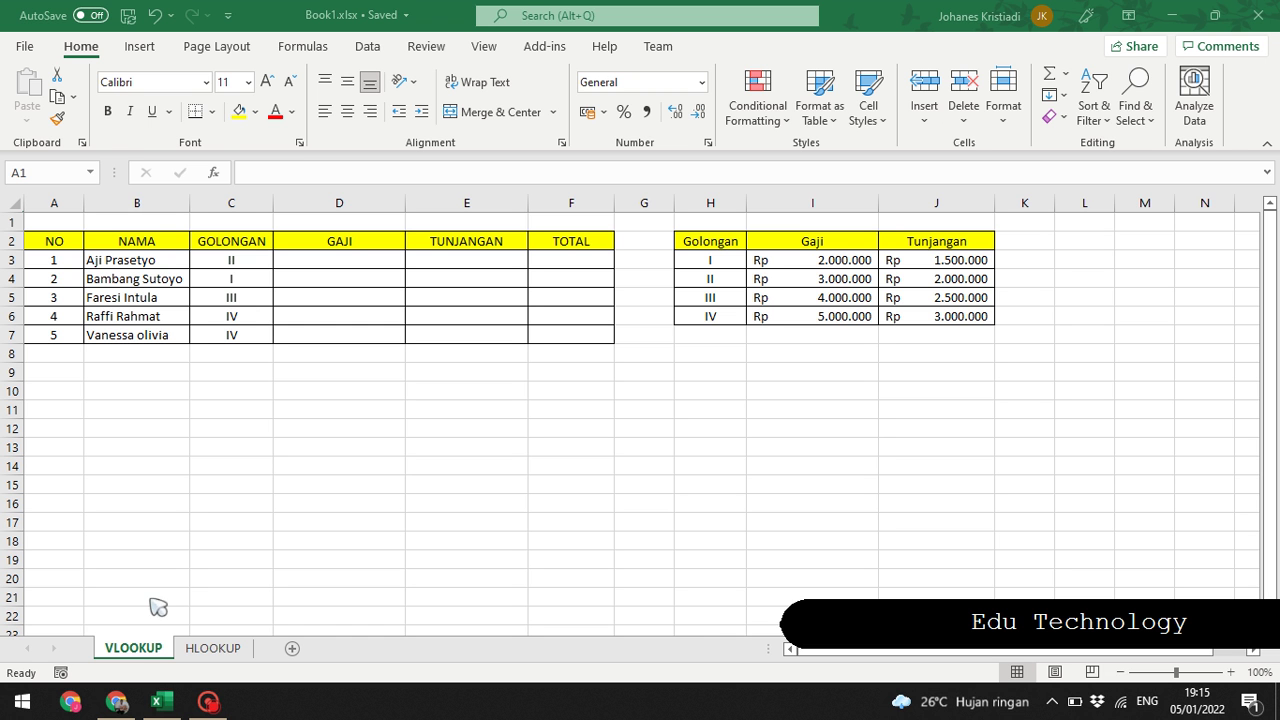
- Look over the HLOOKUP sheet's tables and return to the VLOOKUP sheet
click(133, 650)
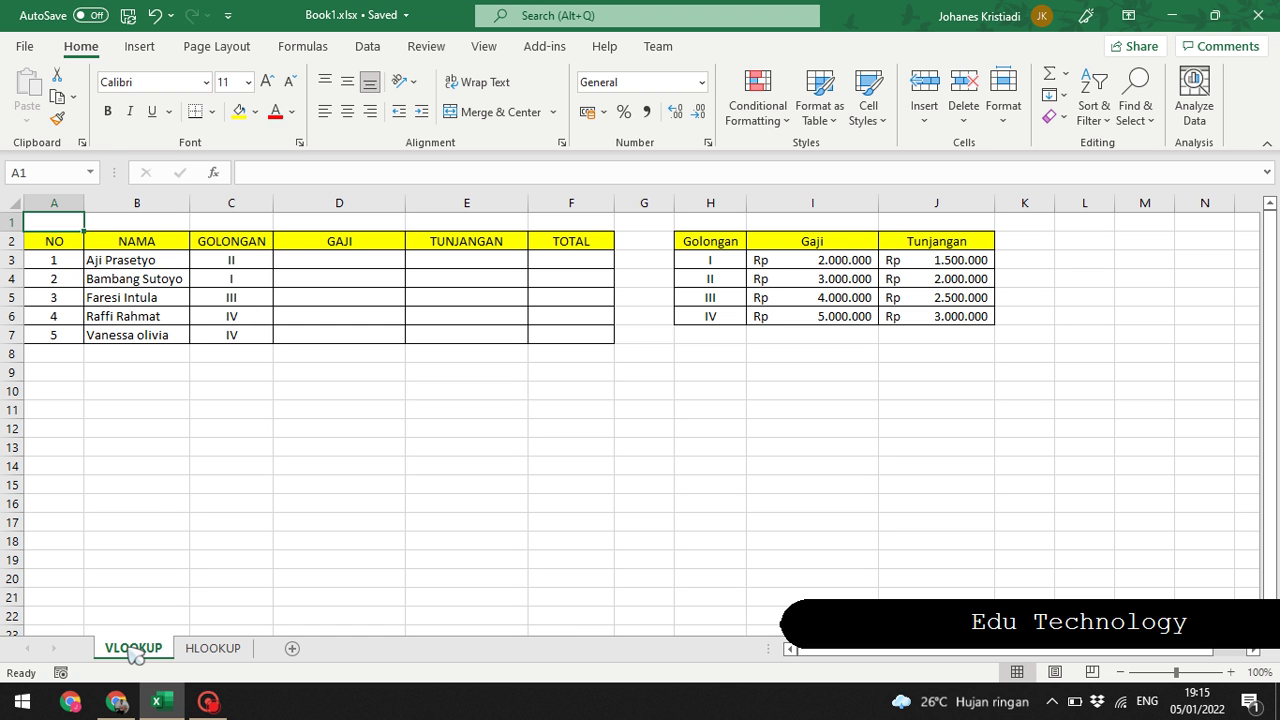
click(205, 650)
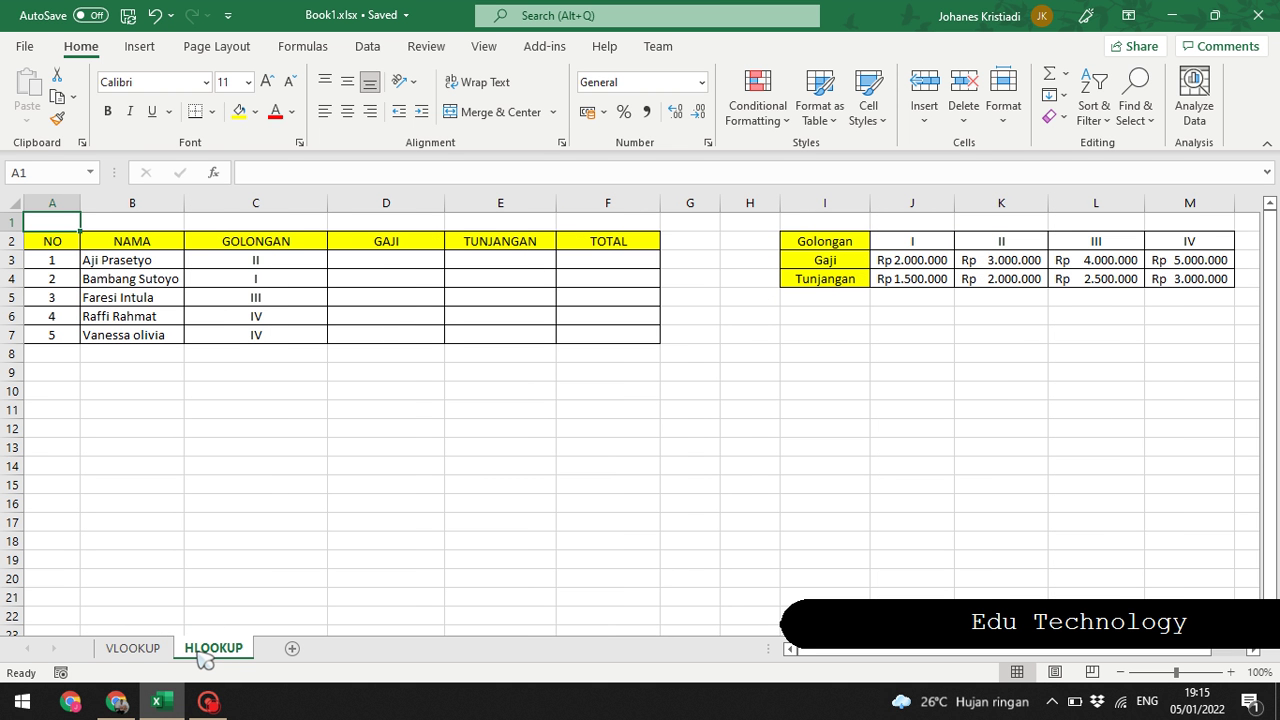
click(124, 650)
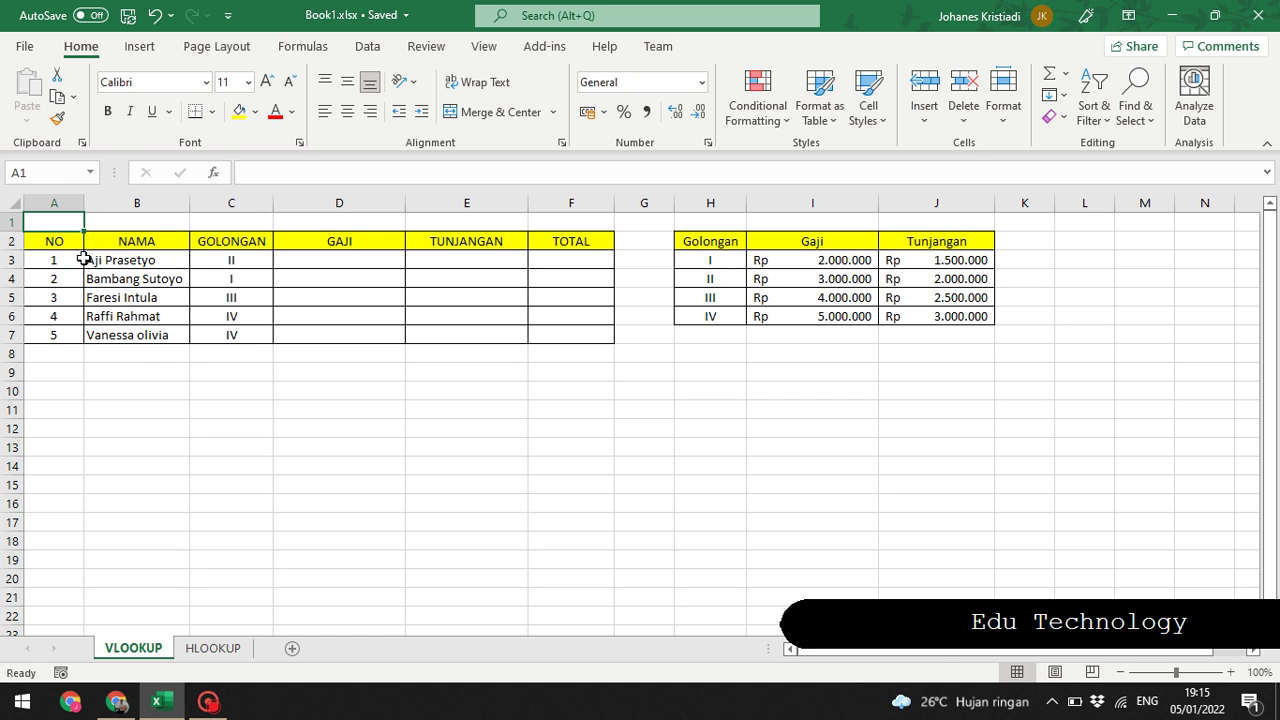
- Examine the employee table in A2:F7, including its empty GAJI, TUNJANGAN and TOTAL columns
drag(54, 241, 576, 336)
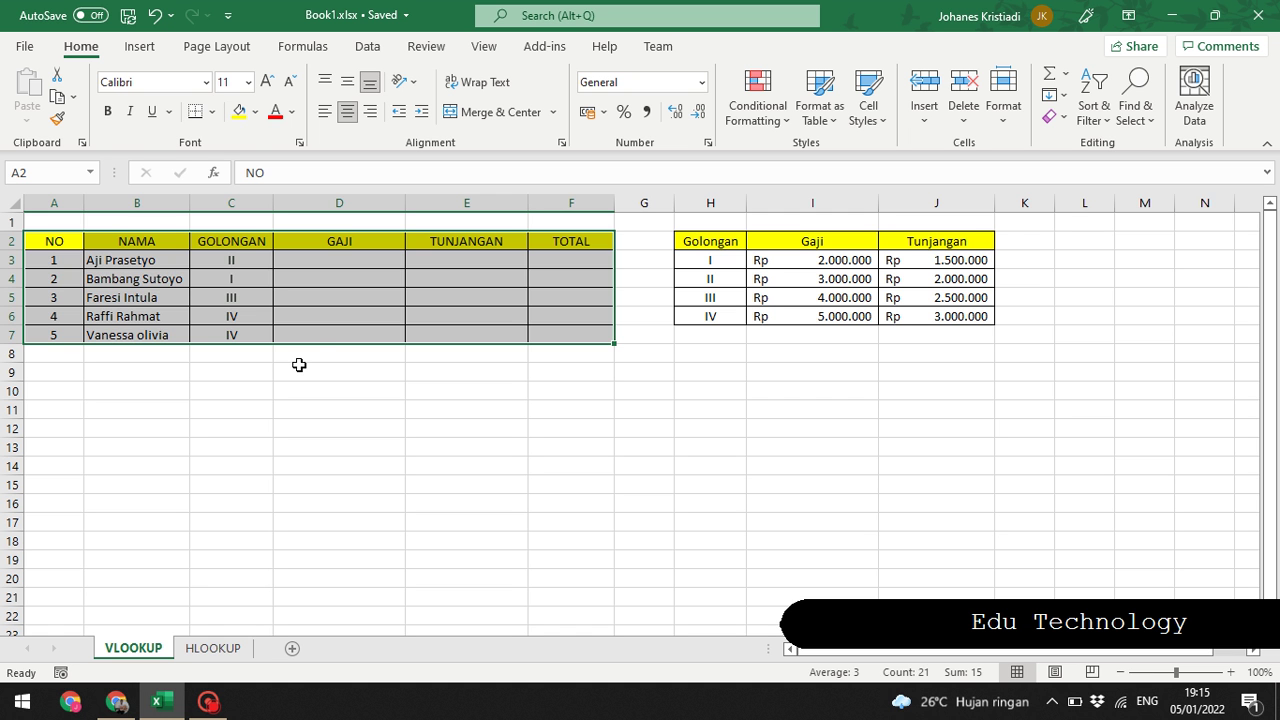
click(299, 365)
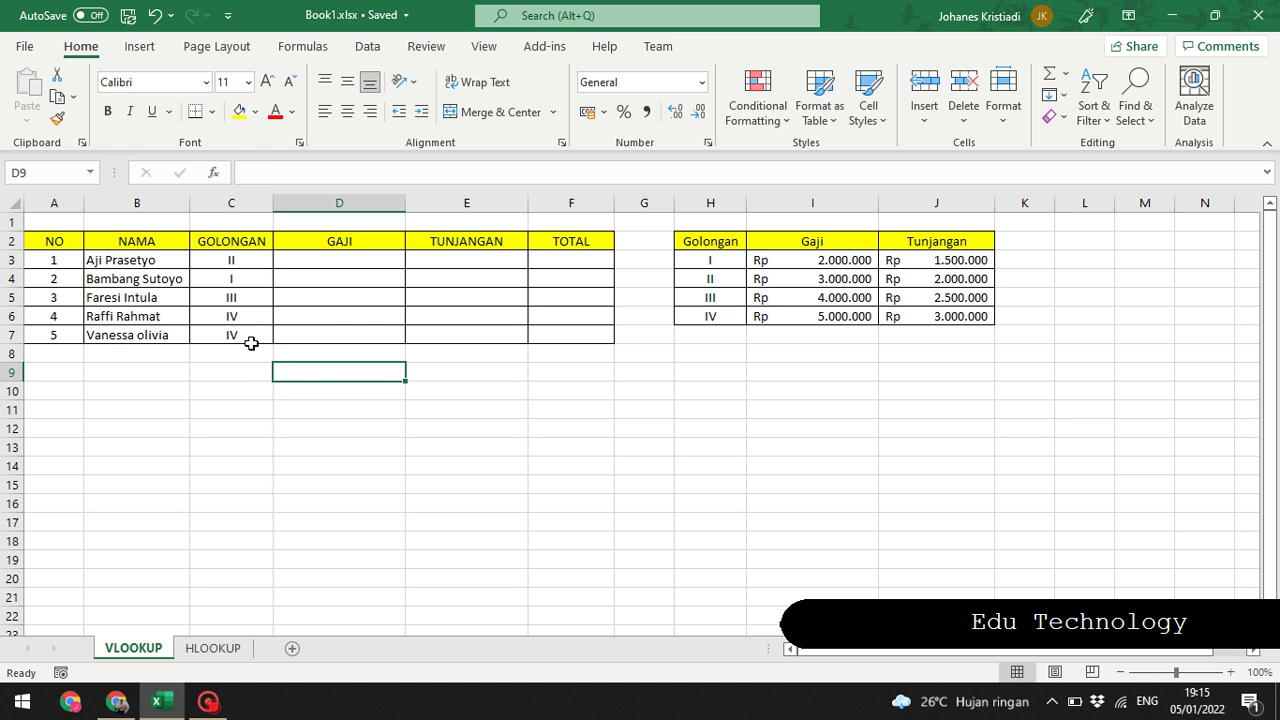
click(357, 260)
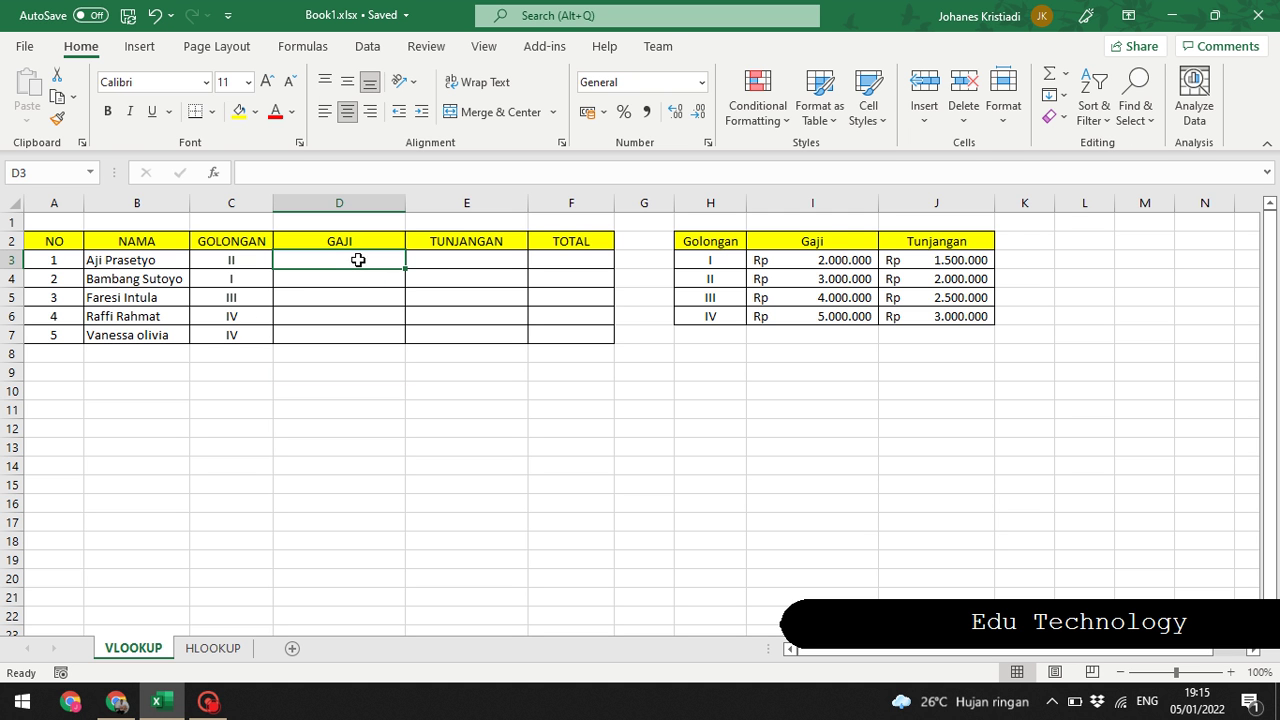
click(449, 261)
click(586, 256)
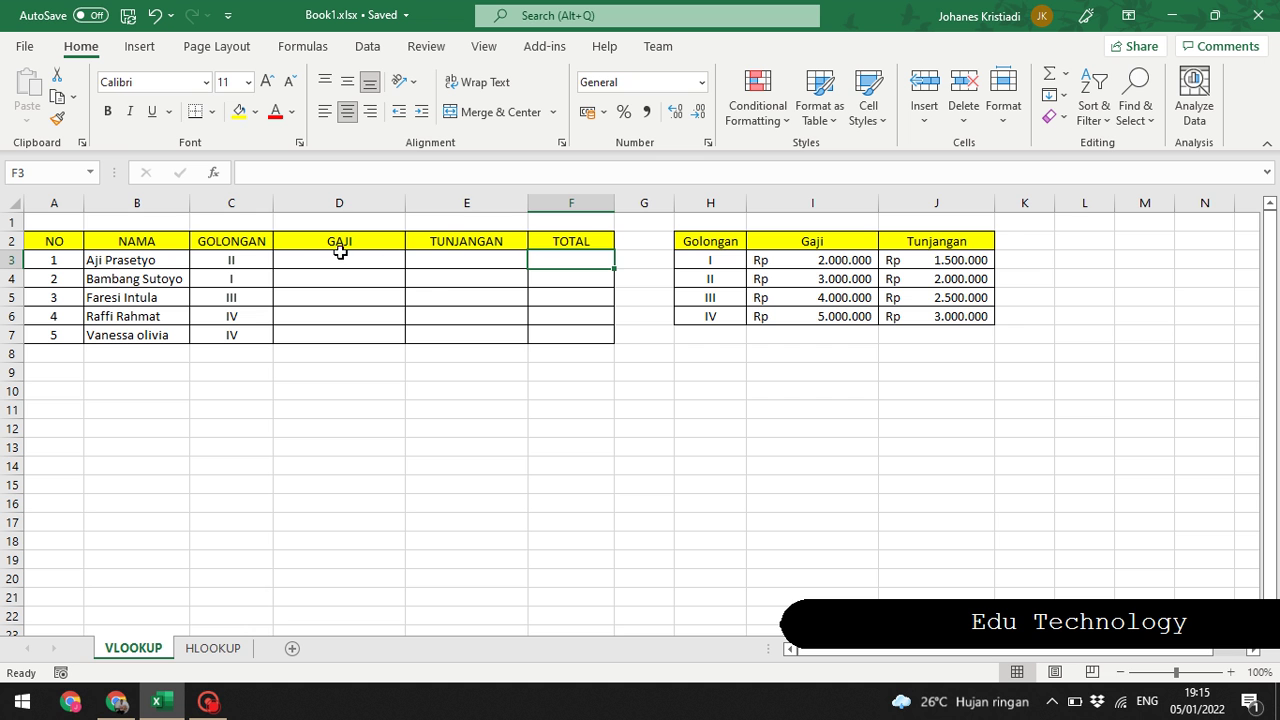
click(308, 256)
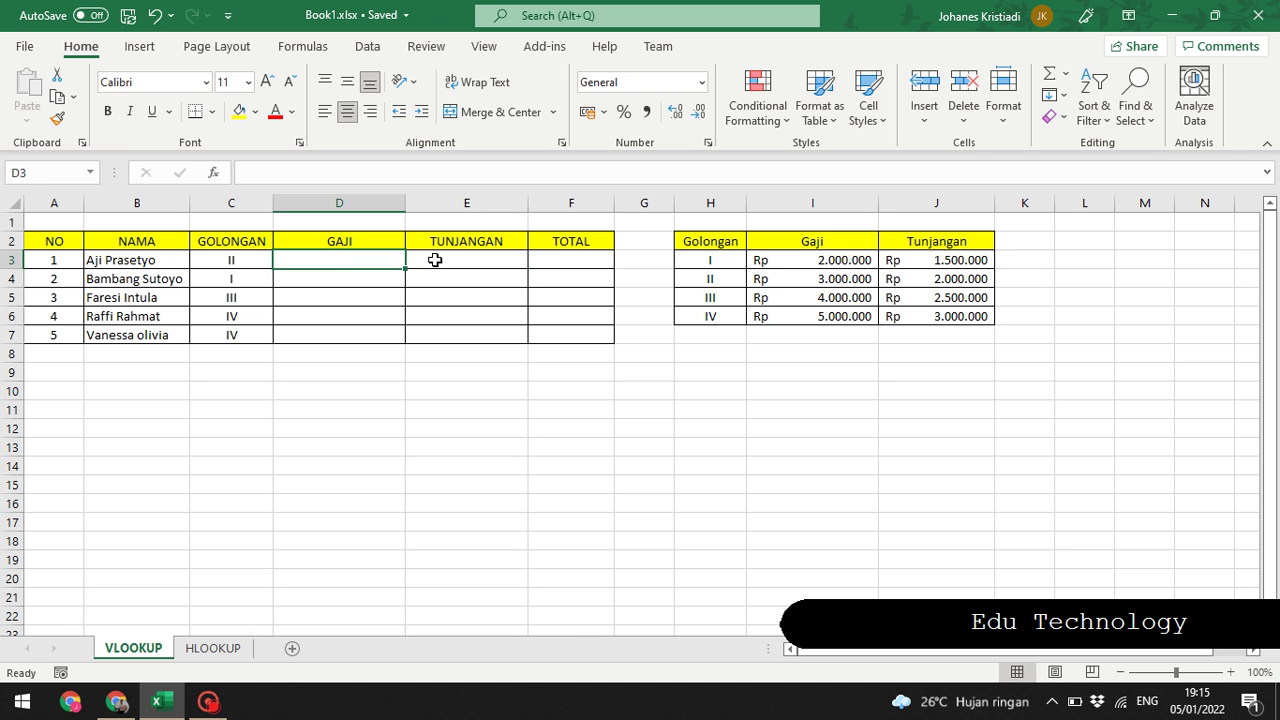
click(437, 260)
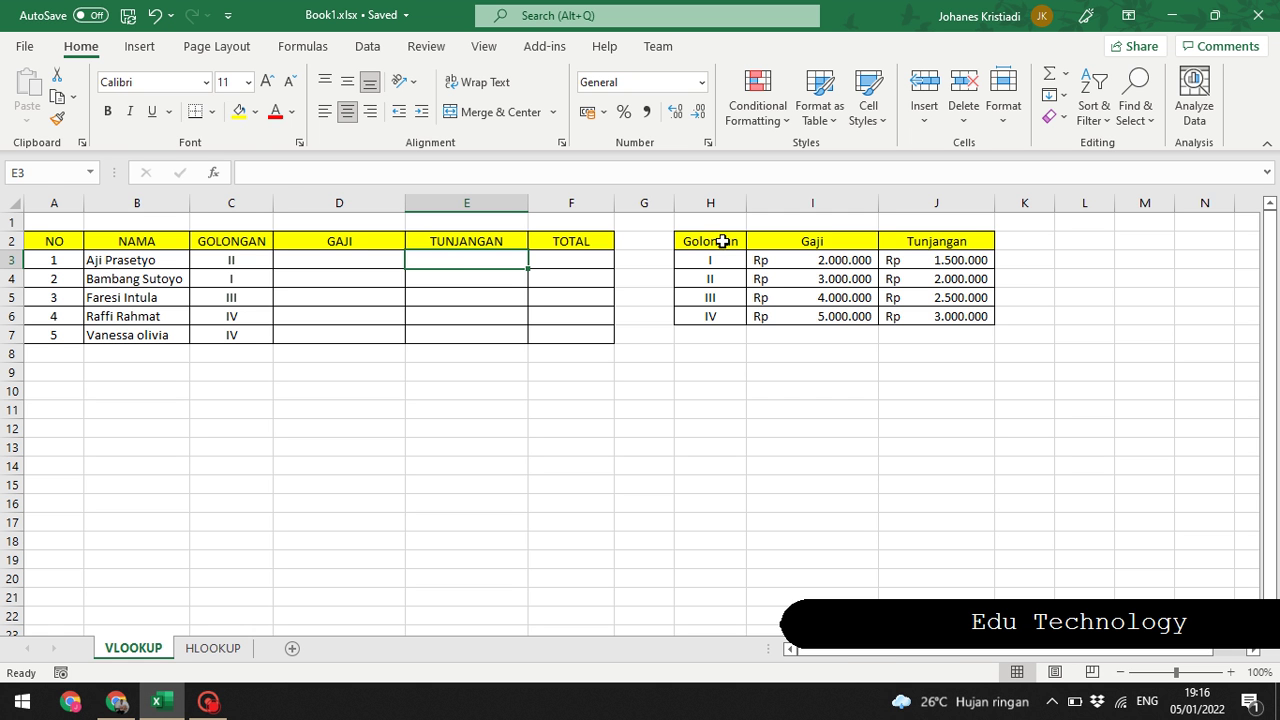
- Examine the reference table in H2:J6, reading the Gaji and Tunjangan amounts for Golongan I and II
drag(720, 242, 950, 314)
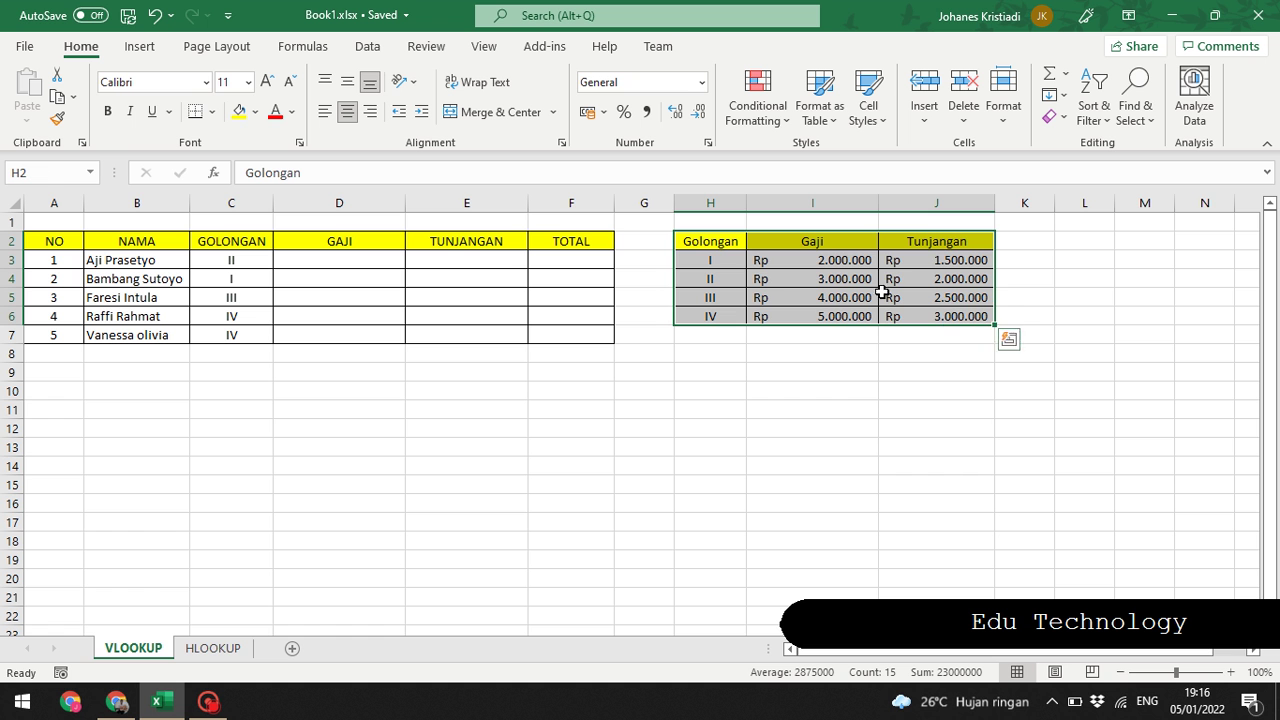
click(772, 287)
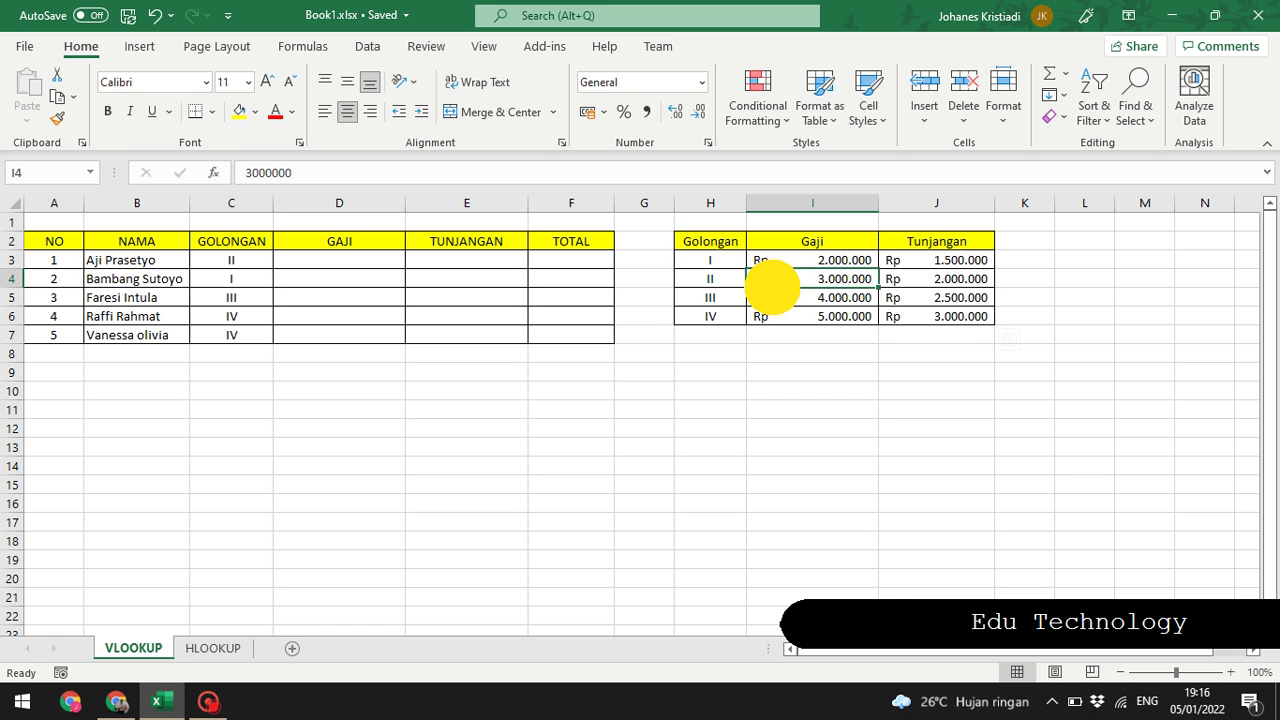
drag(707, 246, 712, 336)
click(800, 245)
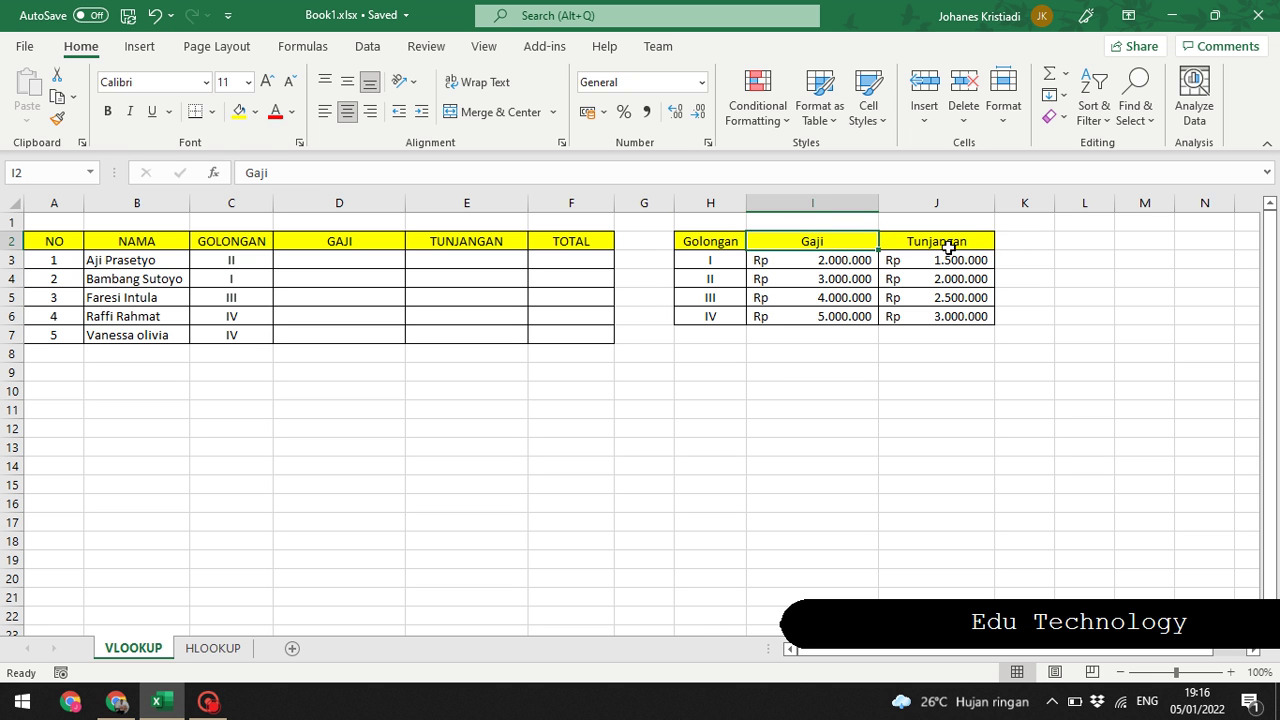
click(940, 241)
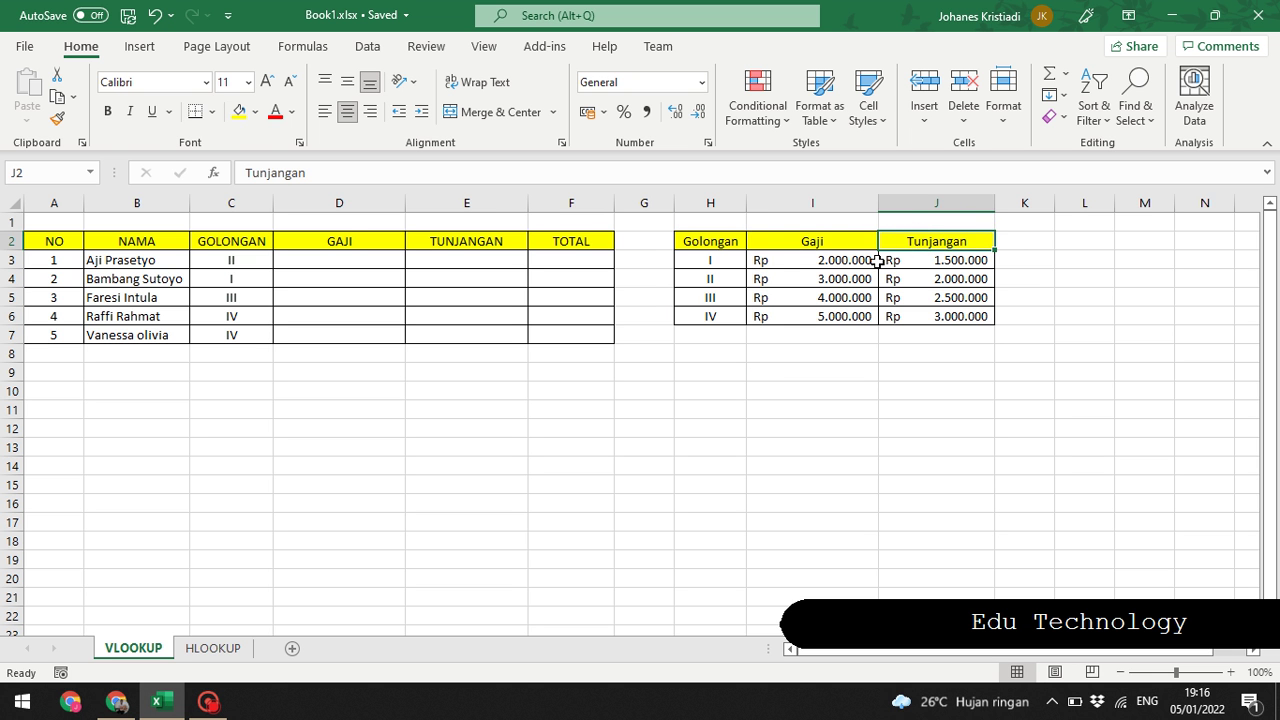
click(714, 263)
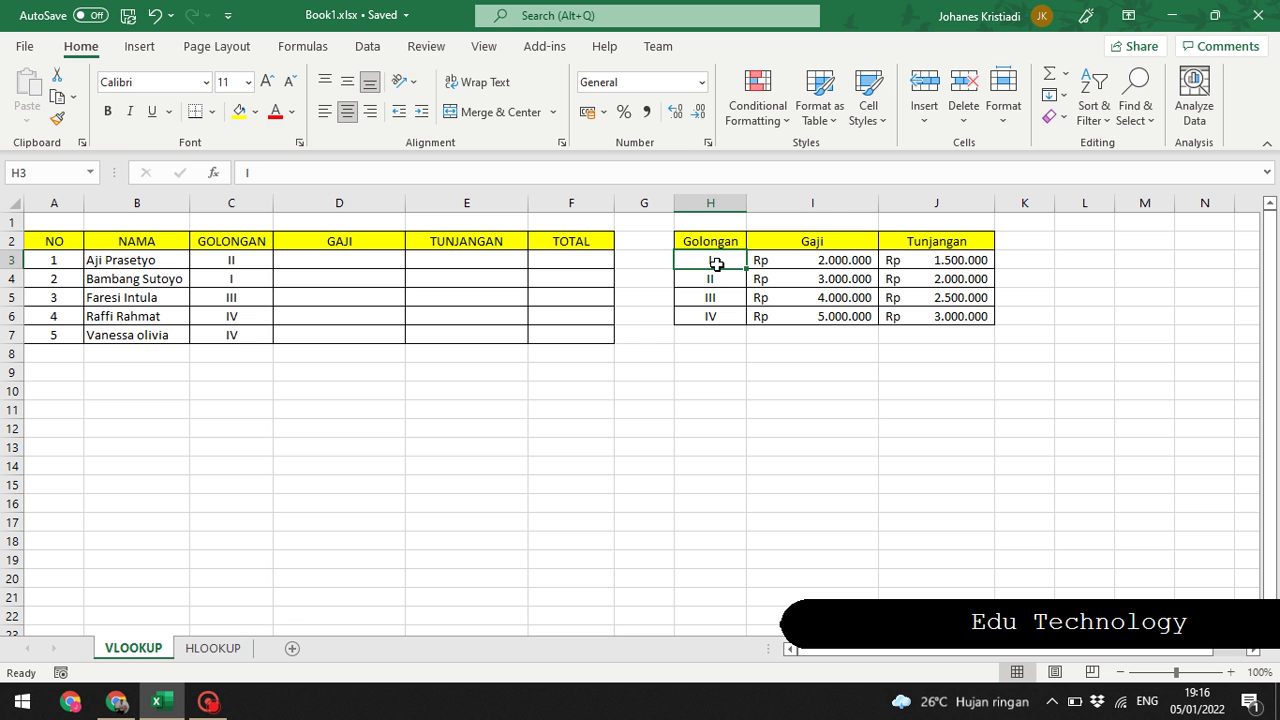
click(786, 264)
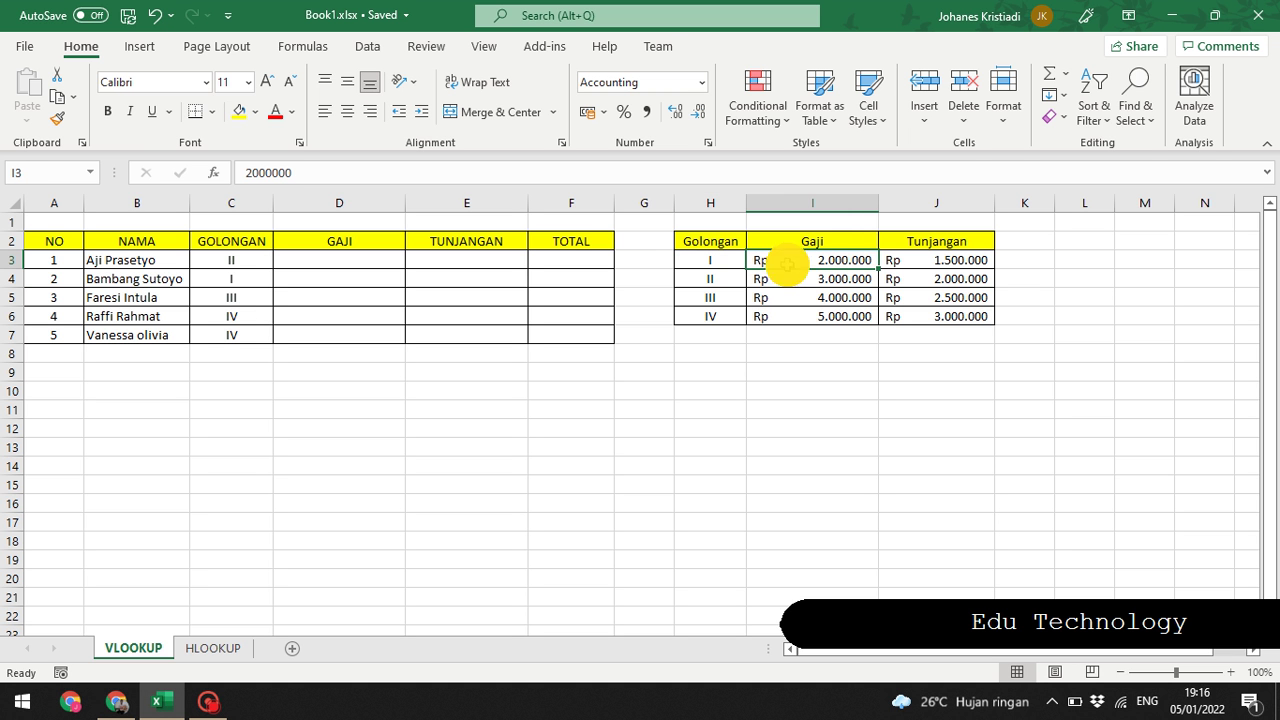
click(912, 262)
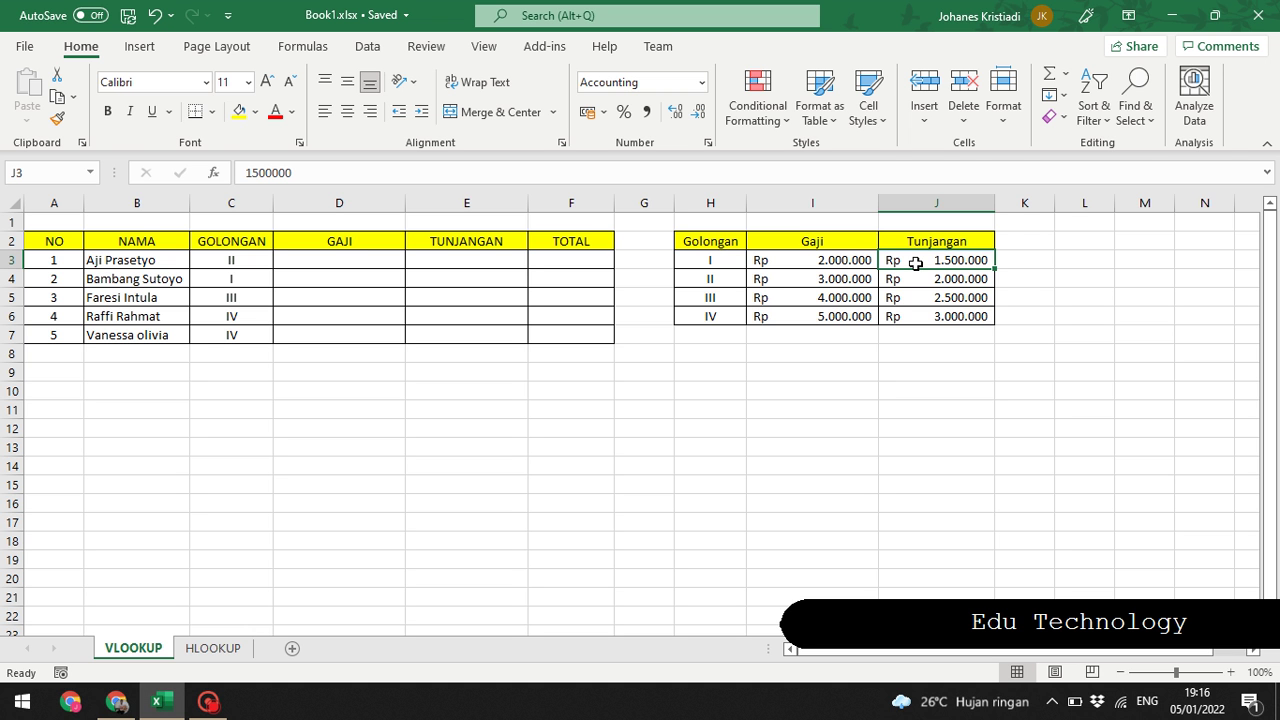
click(712, 284)
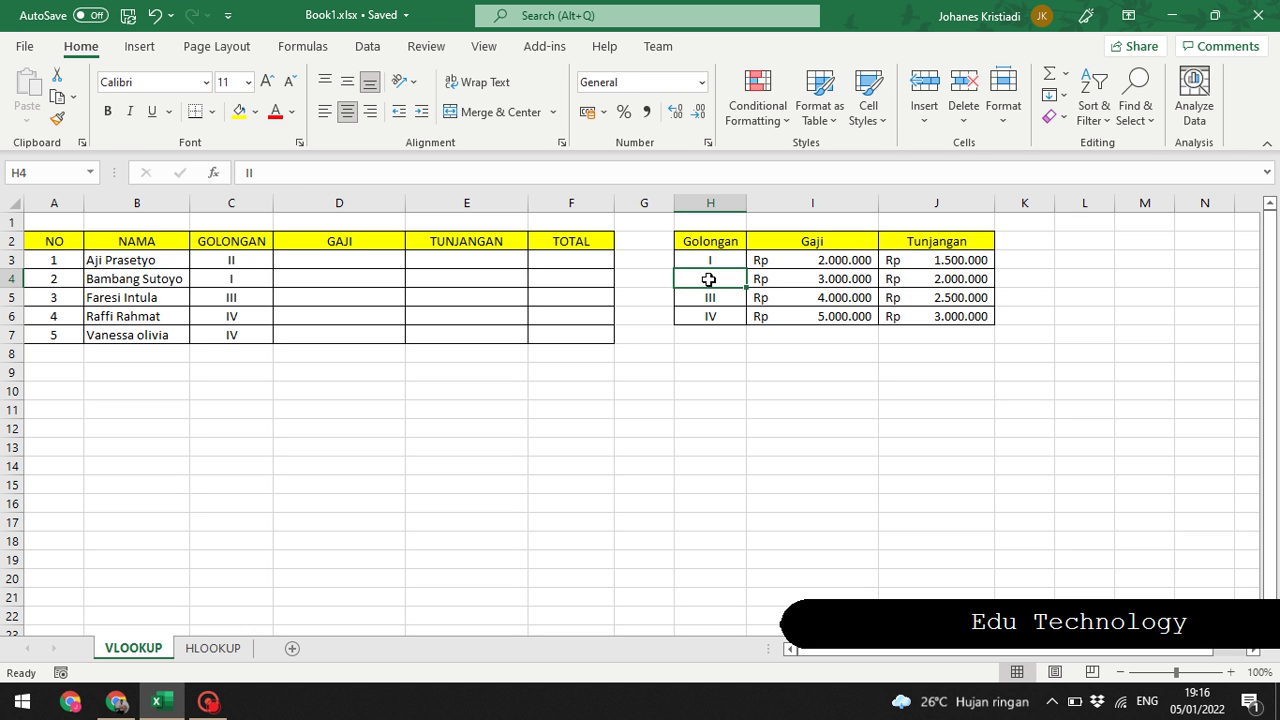
click(780, 278)
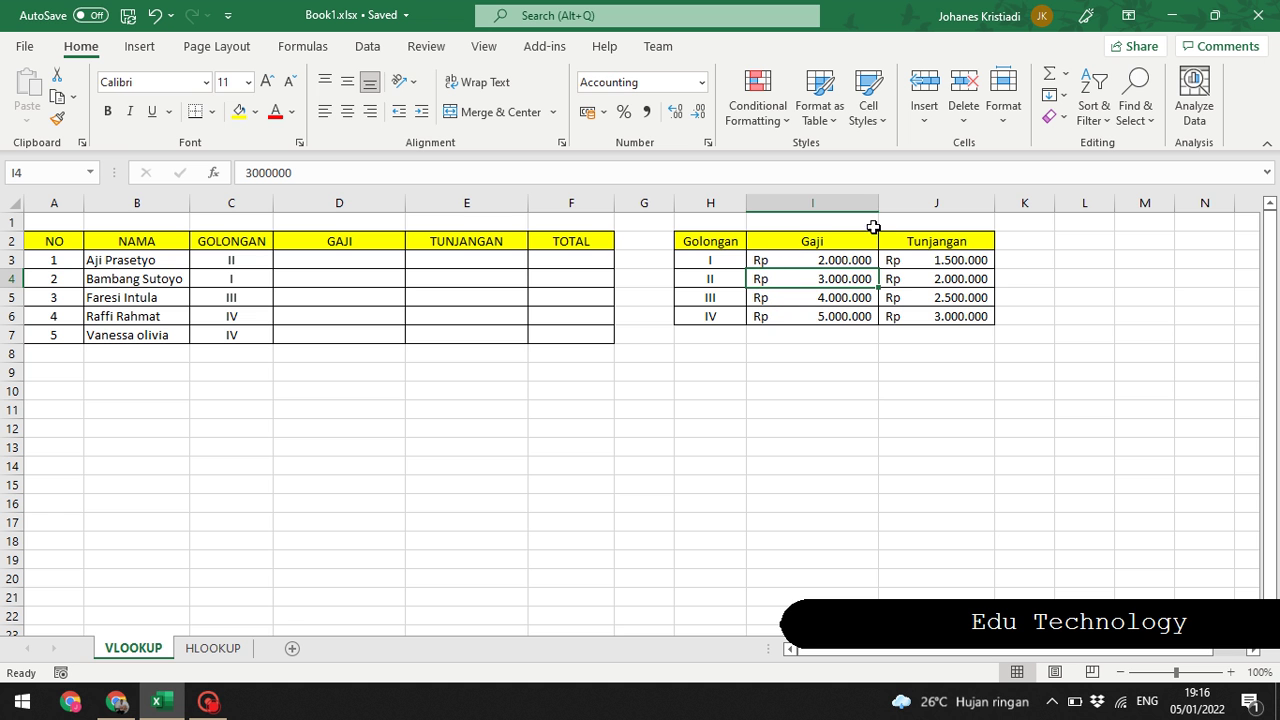
click(910, 282)
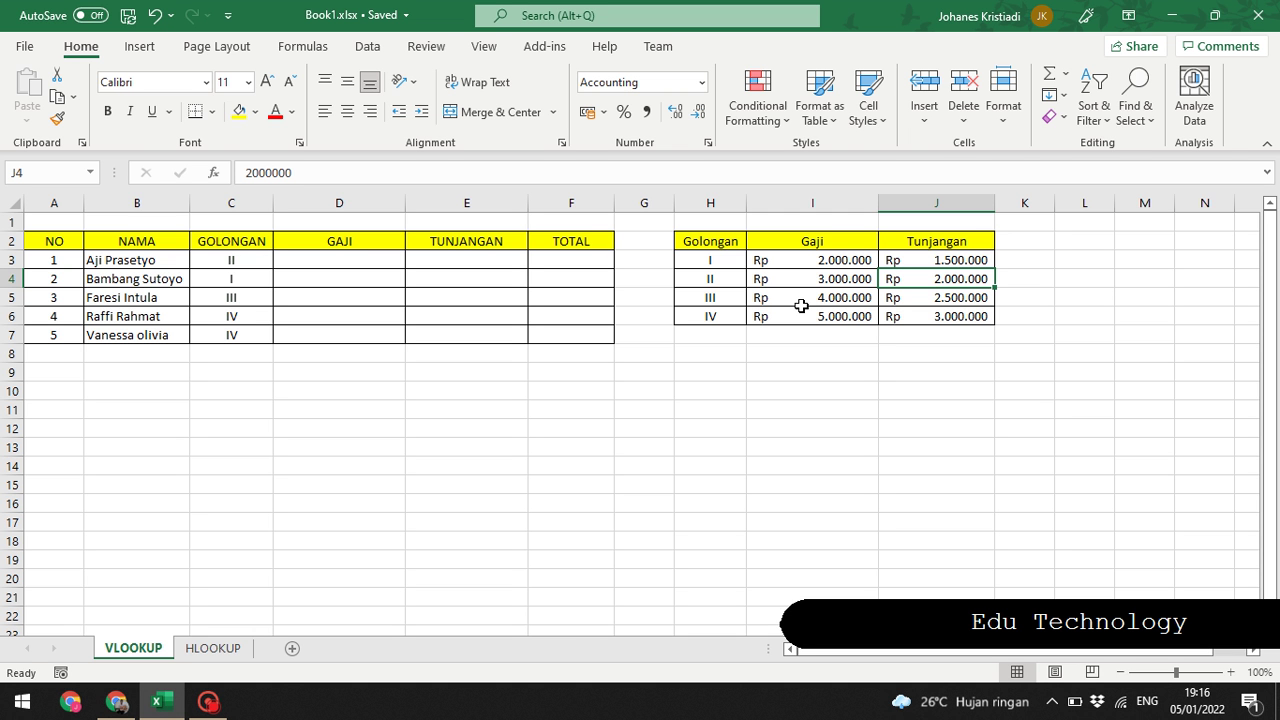
- Review the reference table's vertical layout column by column: Golongan, Gaji and Tunjangan
click(696, 247)
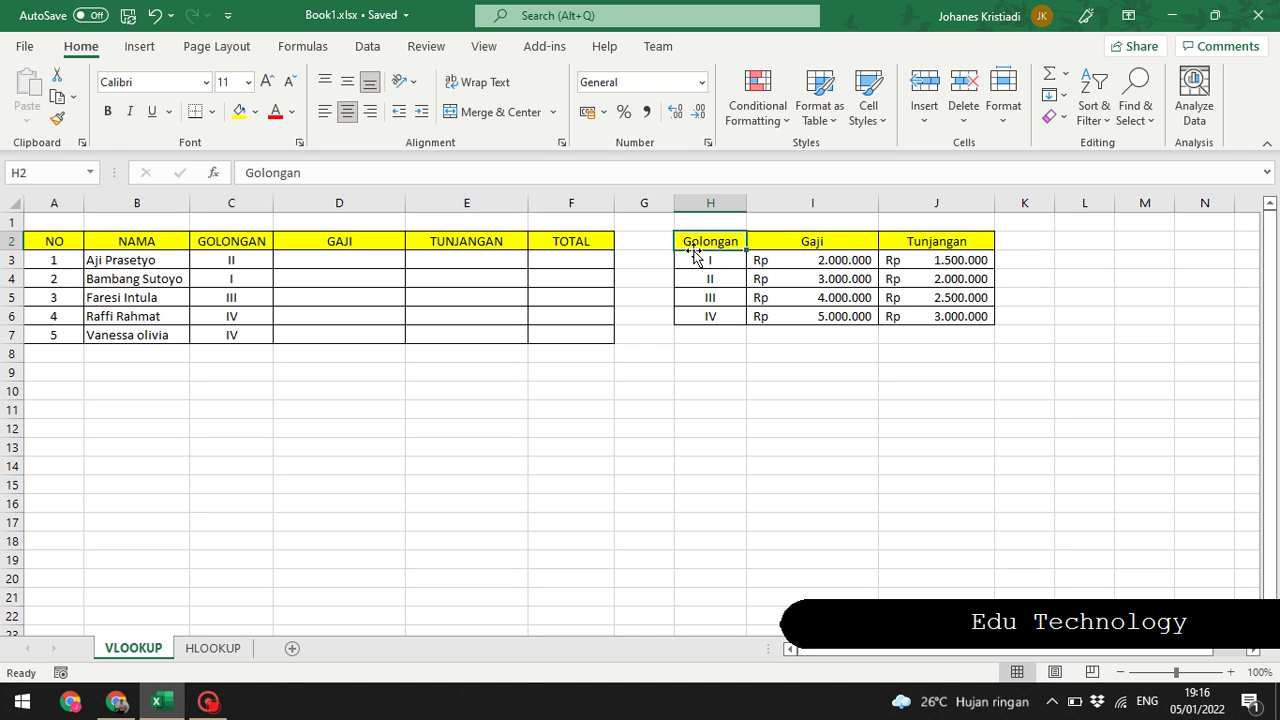
drag(694, 358, 708, 221)
click(708, 282)
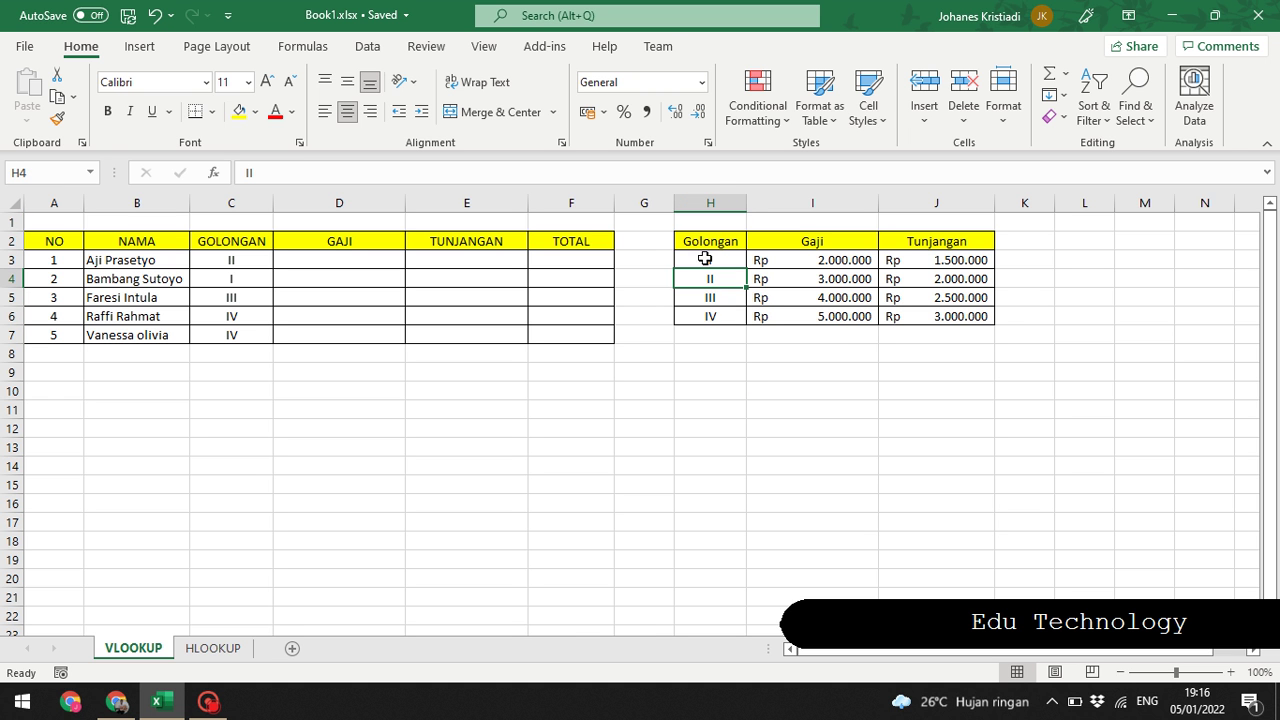
click(704, 242)
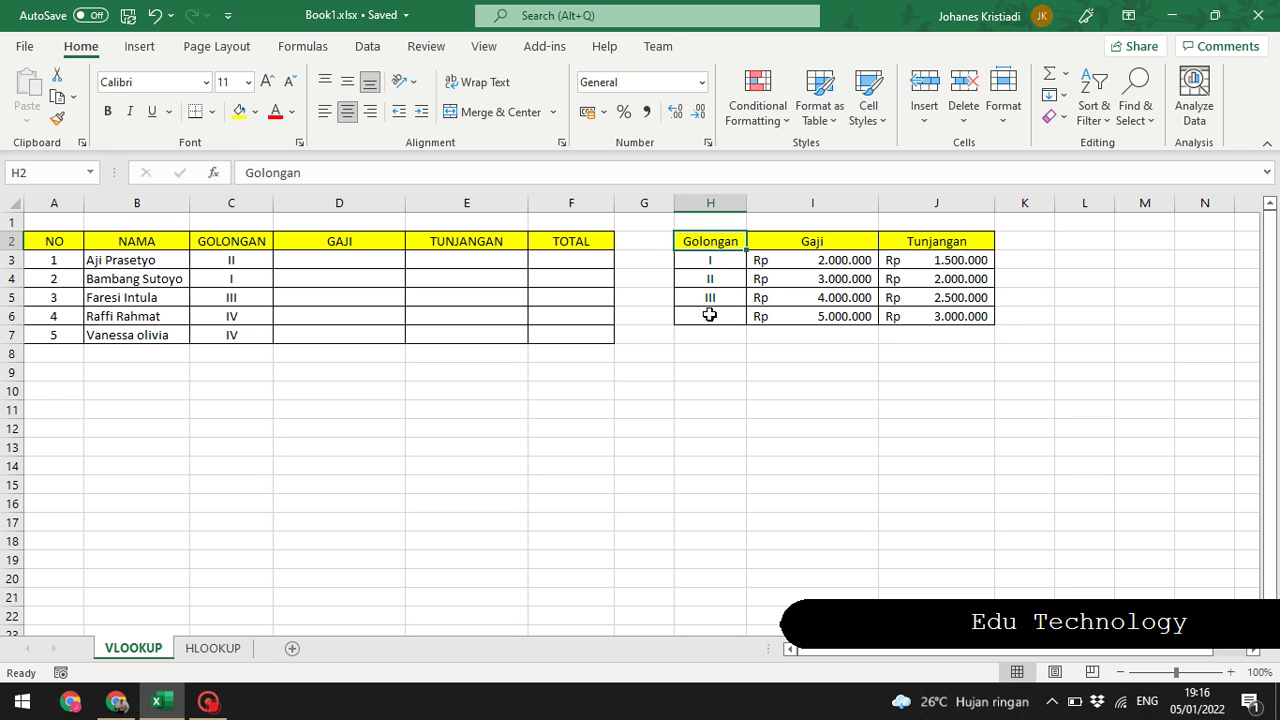
drag(705, 245, 713, 342)
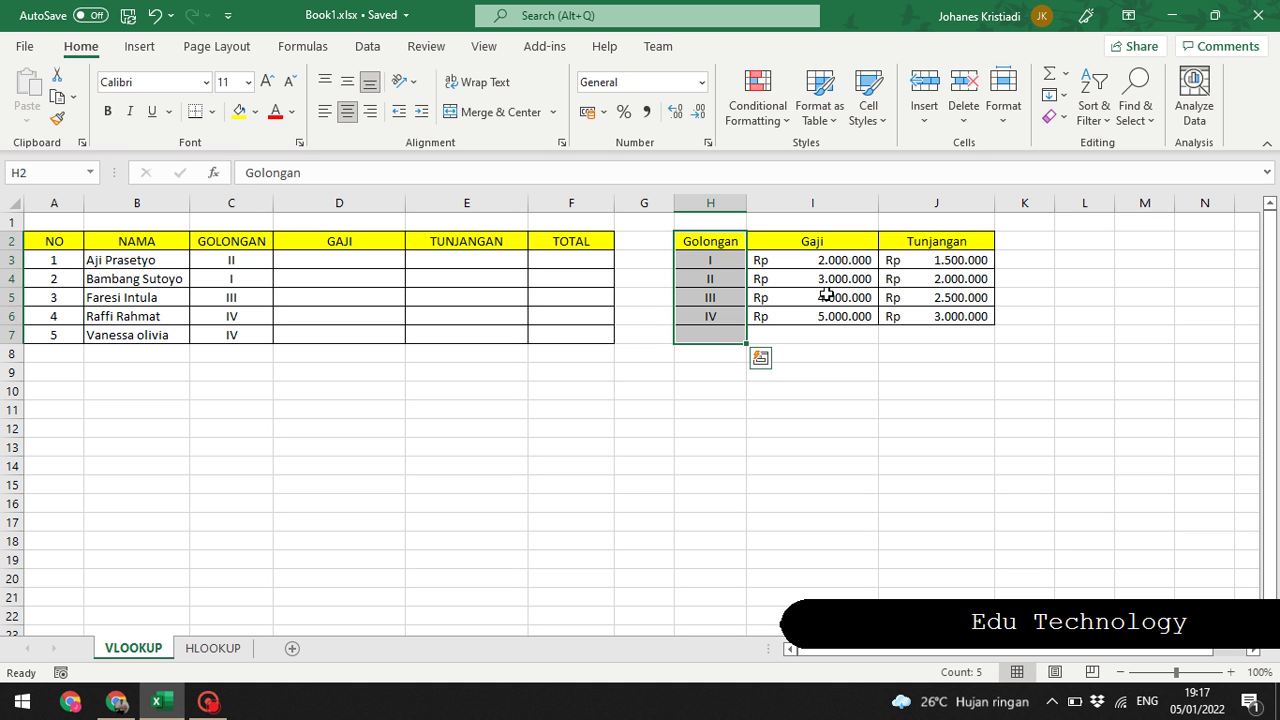
drag(818, 247, 848, 354)
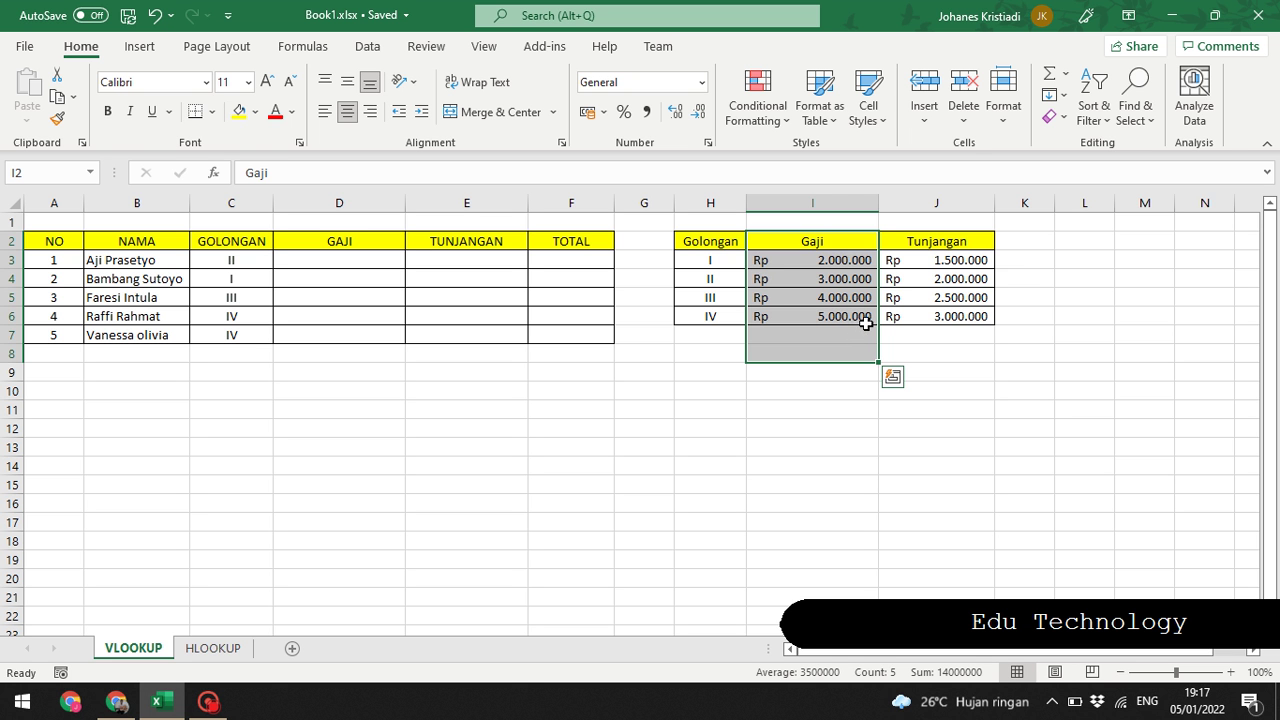
click(940, 240)
drag(940, 240, 955, 340)
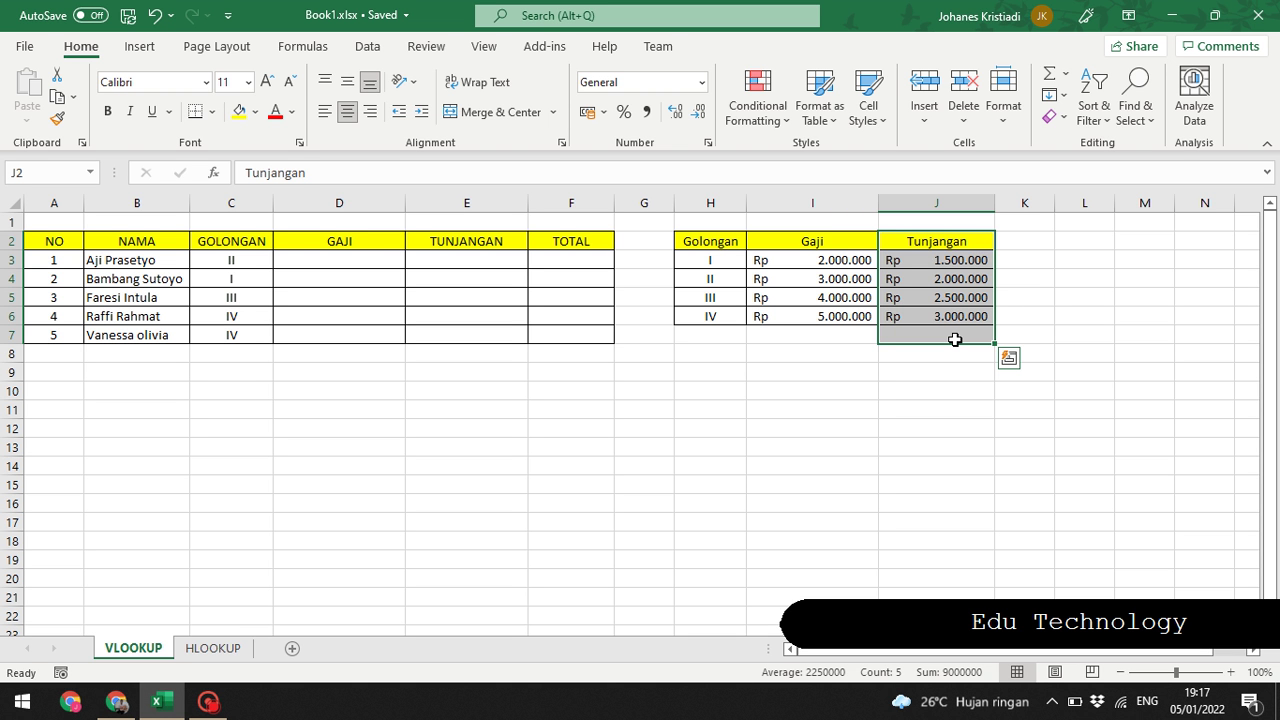
- Trace how the first employee's golongan in C3 determines GAJI in D3 and TUNJANGAN in E3 from the matching reference row
click(283, 260)
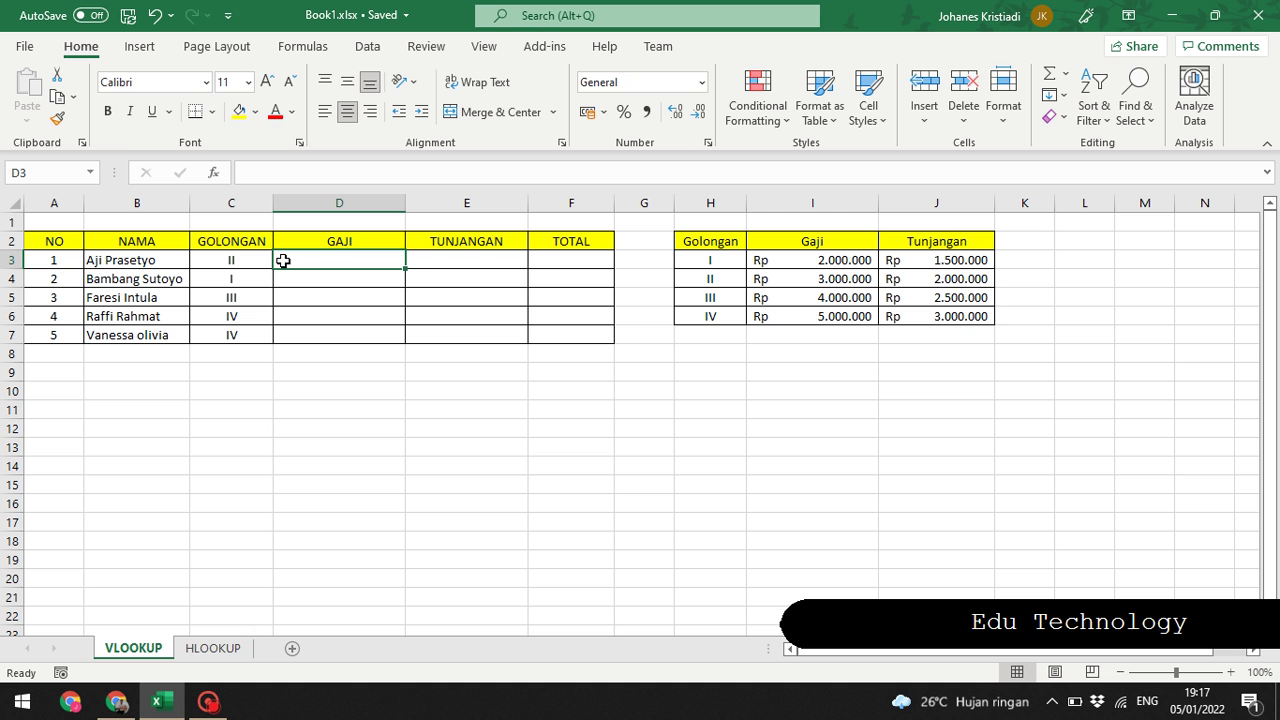
click(470, 262)
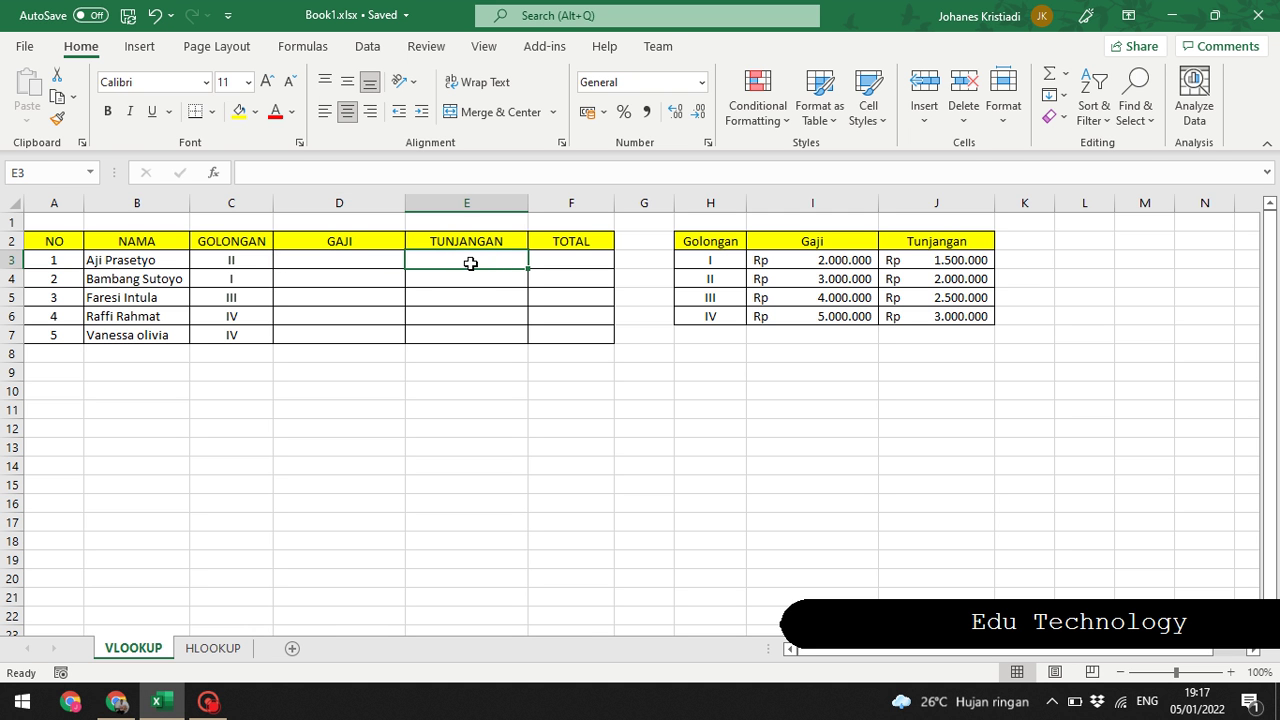
click(249, 262)
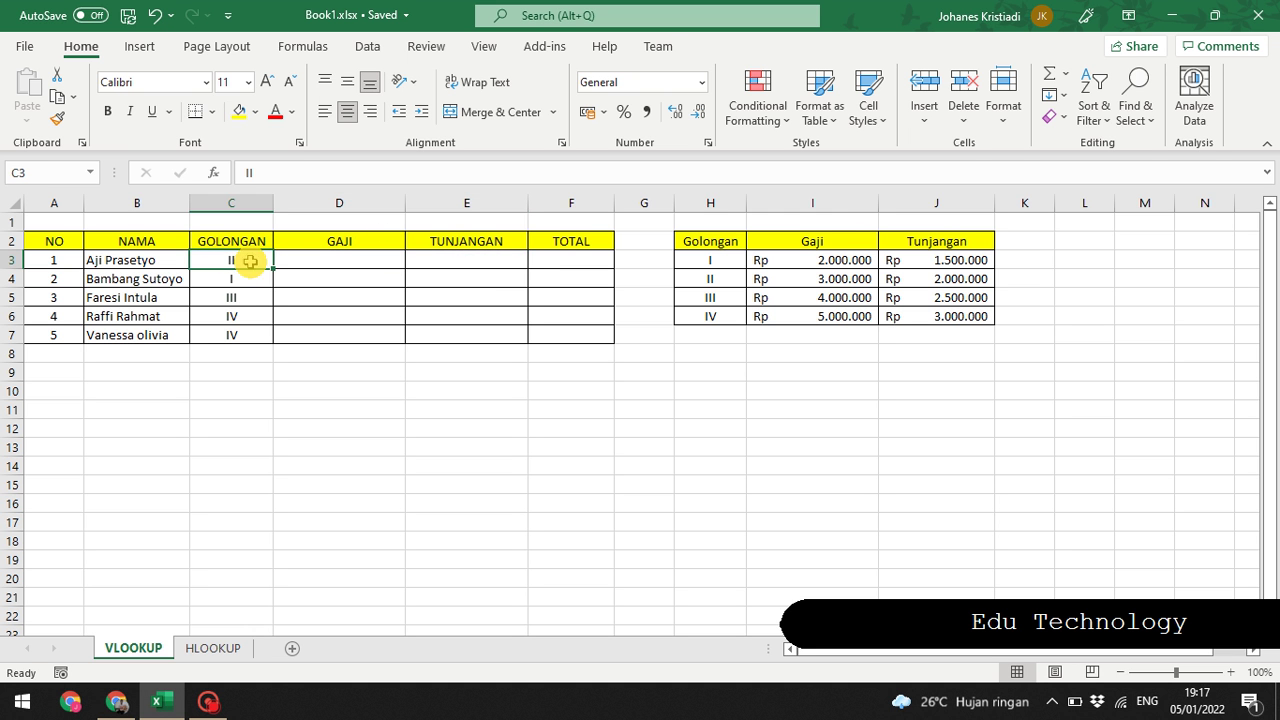
click(355, 258)
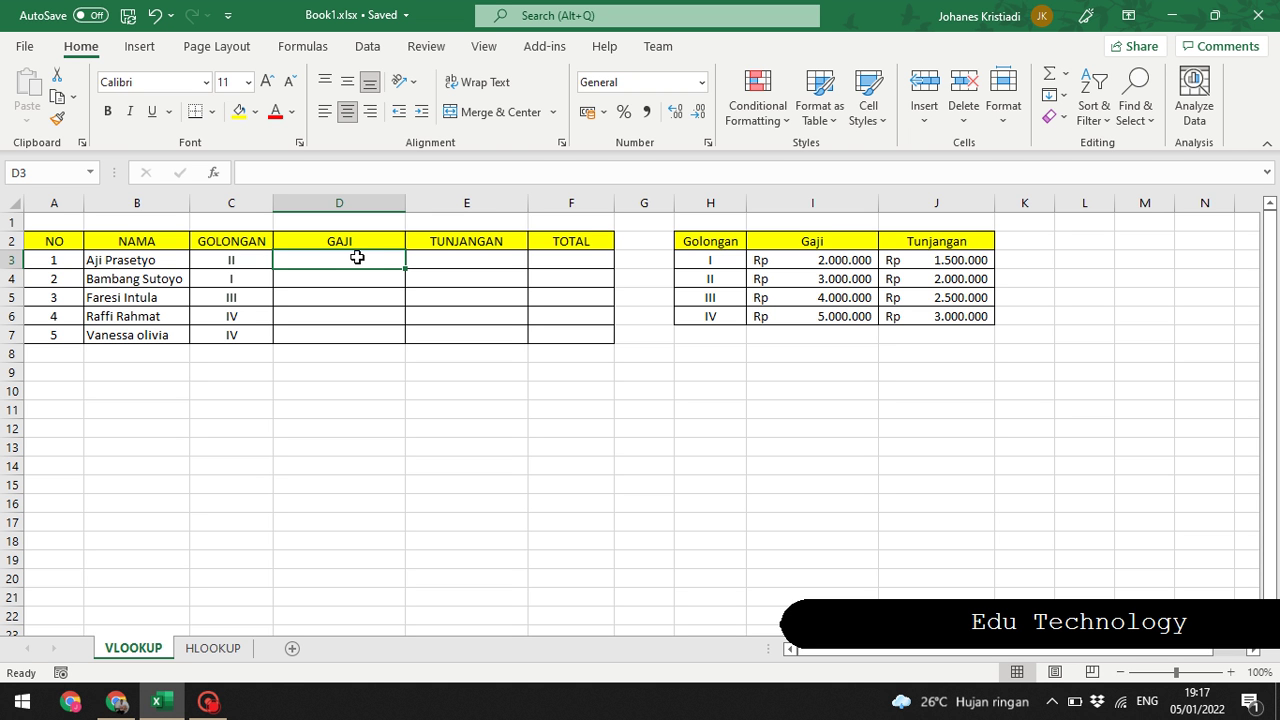
click(231, 262)
click(366, 259)
click(804, 281)
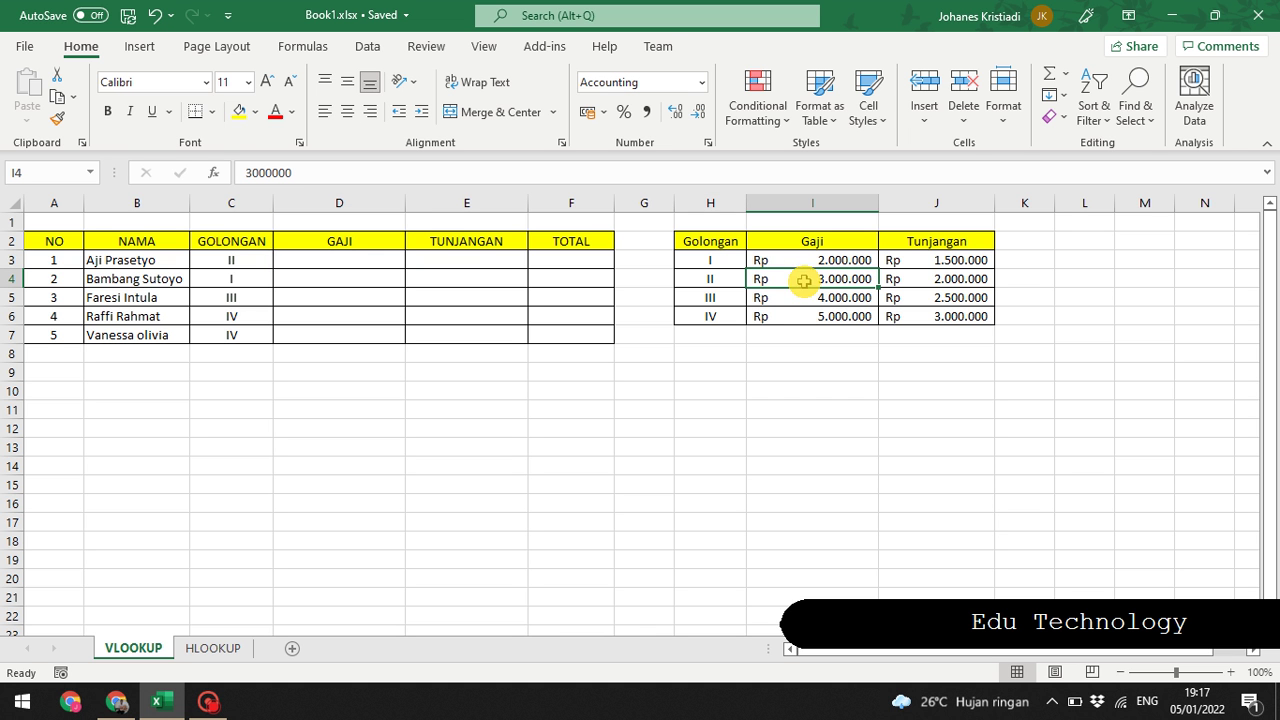
click(369, 264)
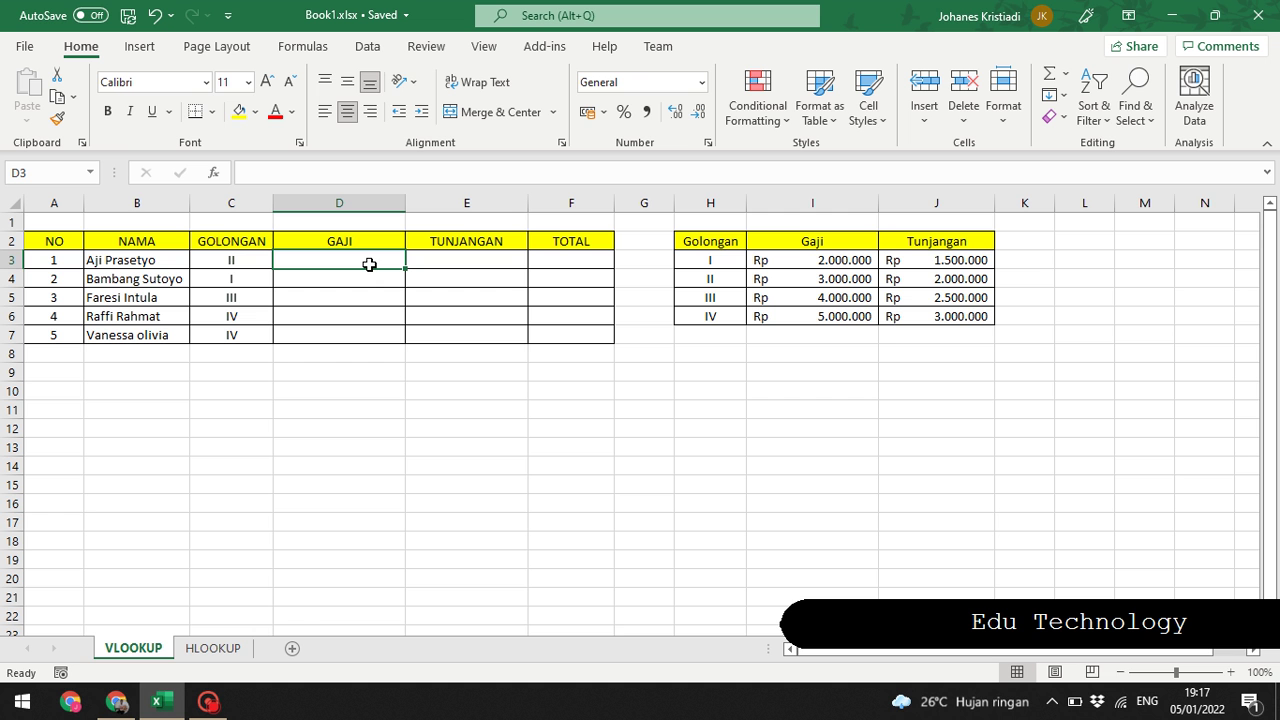
click(918, 282)
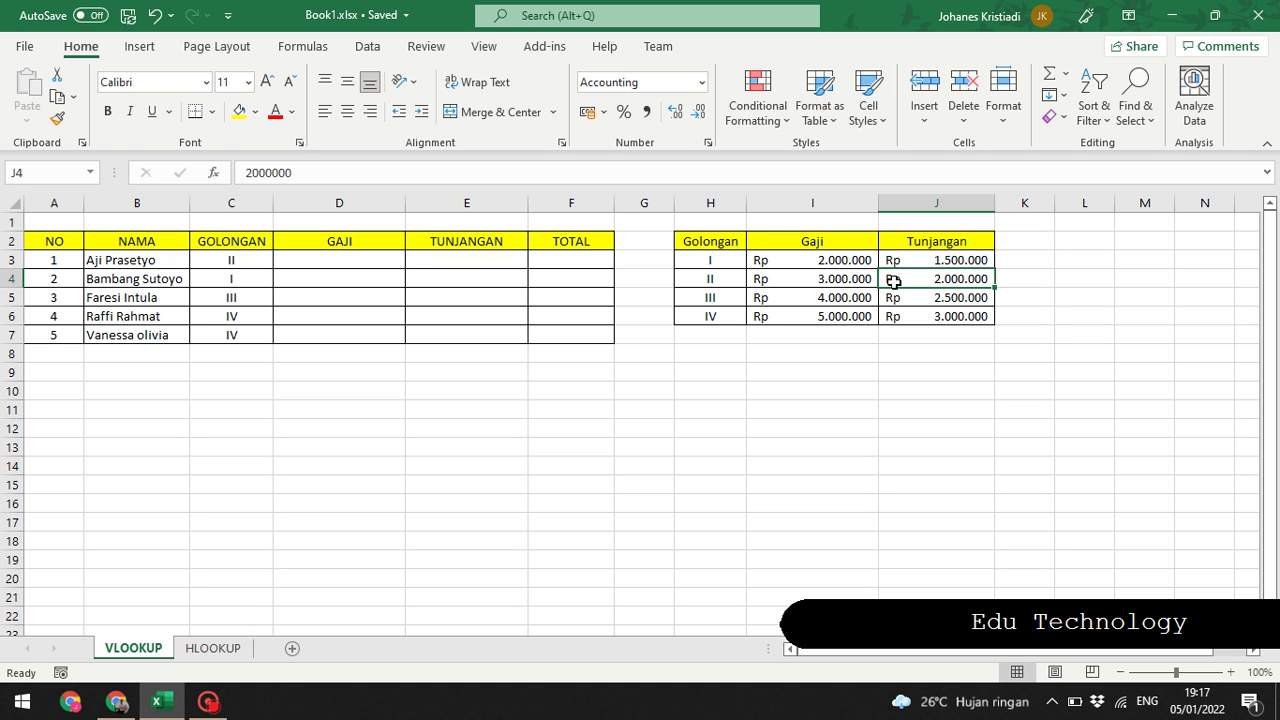
click(478, 256)
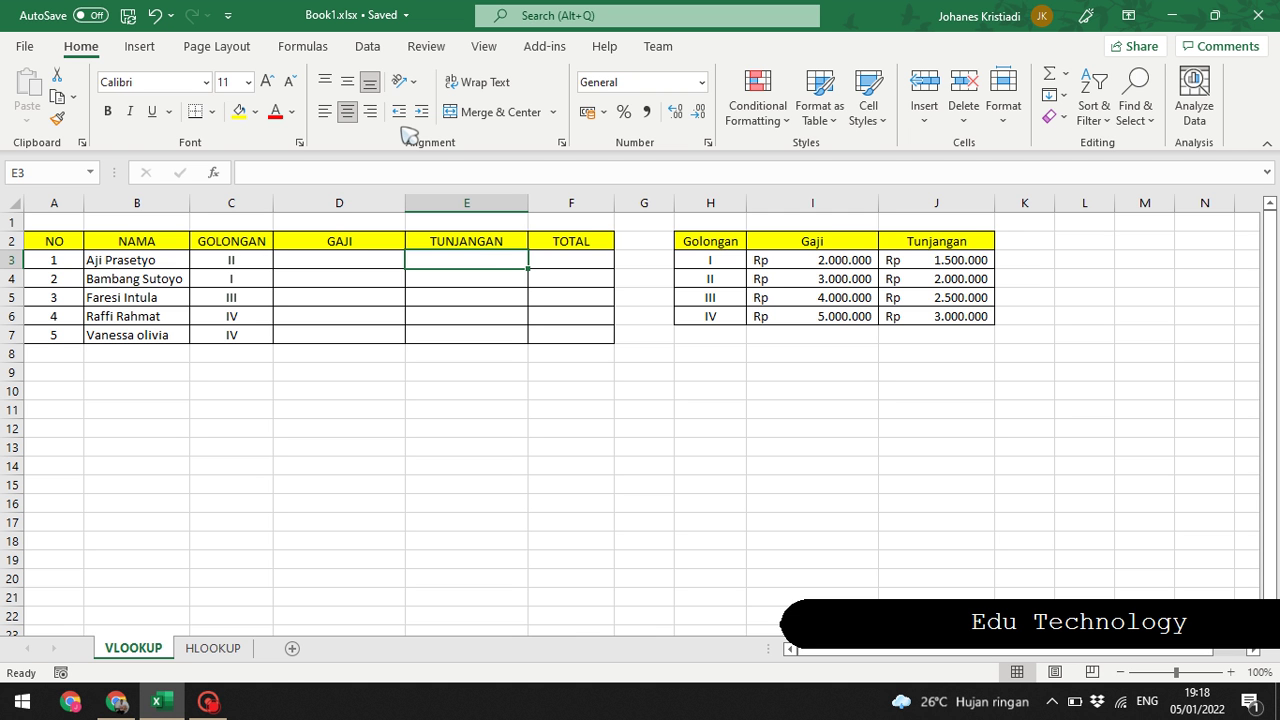
- Begin a VLOOKUP formula in the first employee's GAJI cell D3 with C3 as the lookup value
click(365, 262)
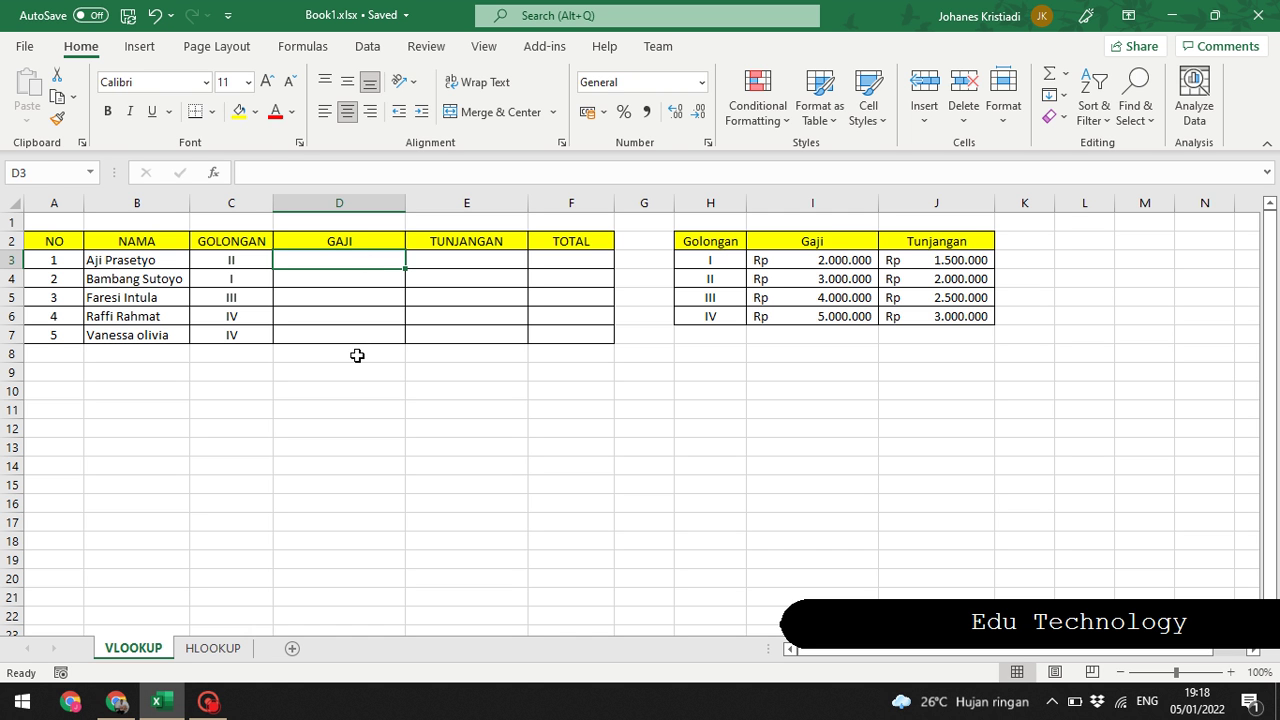
text(=)
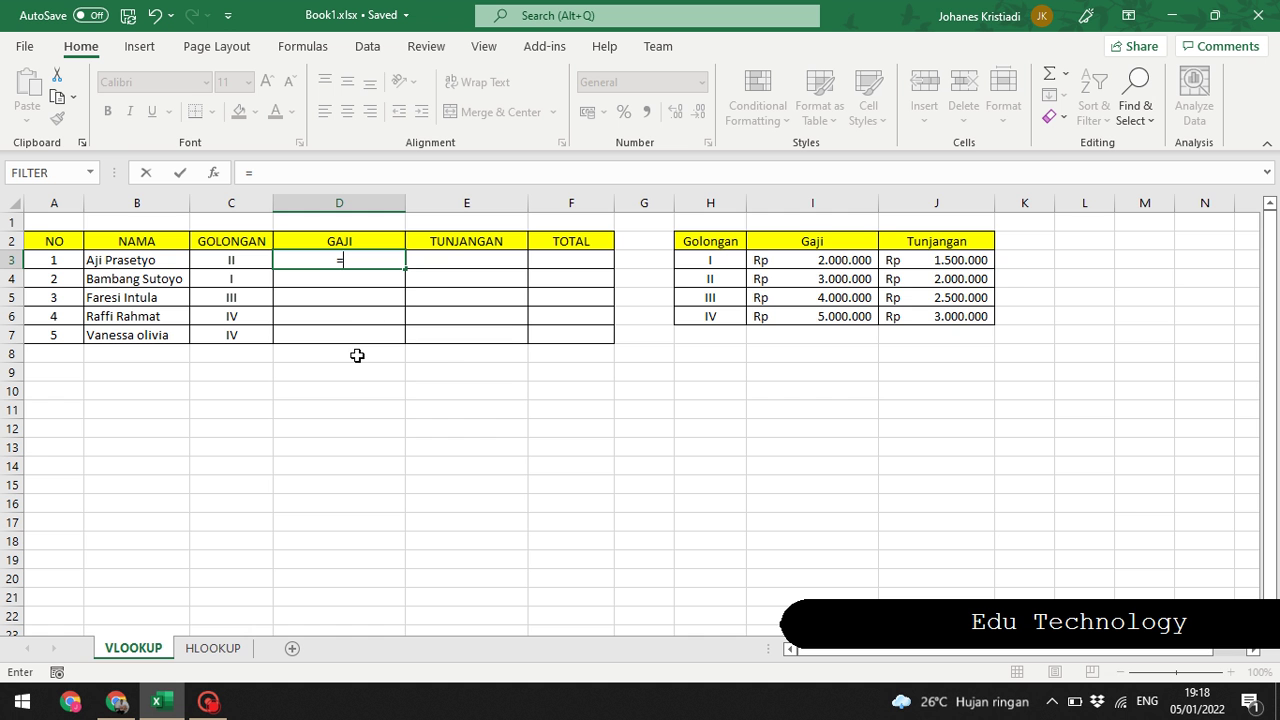
text(VLOO)
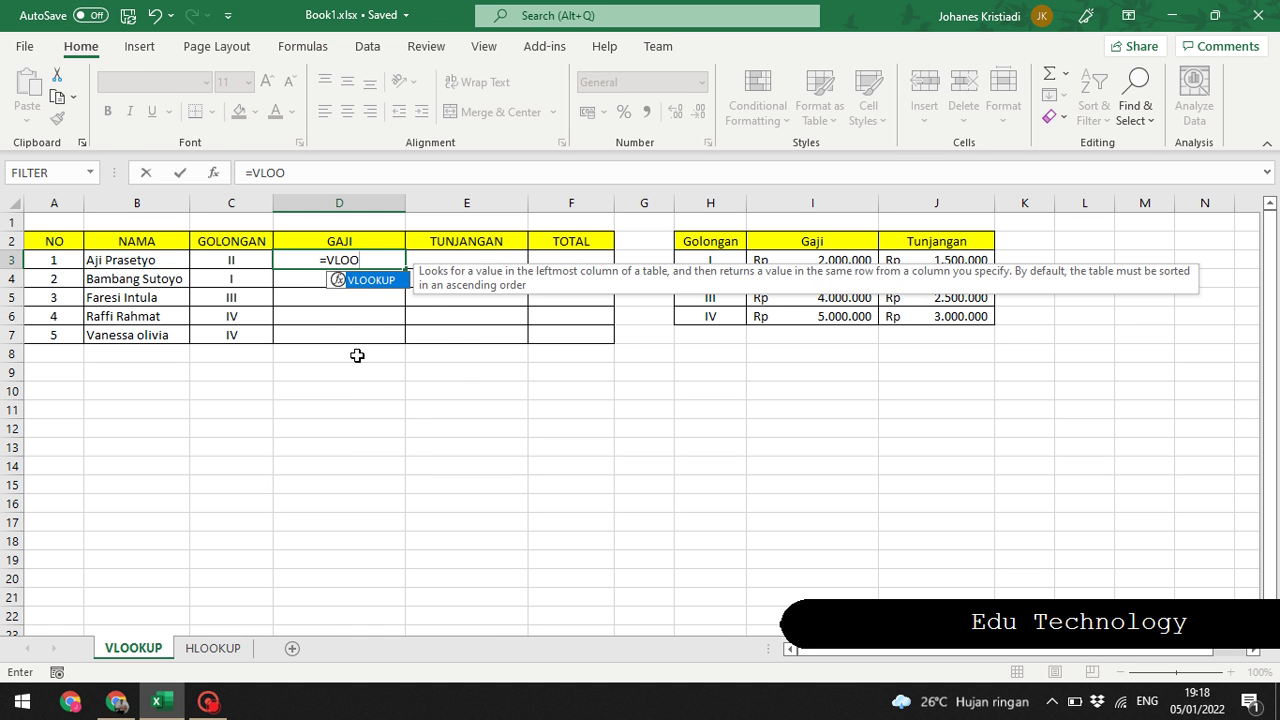
text(KUP)
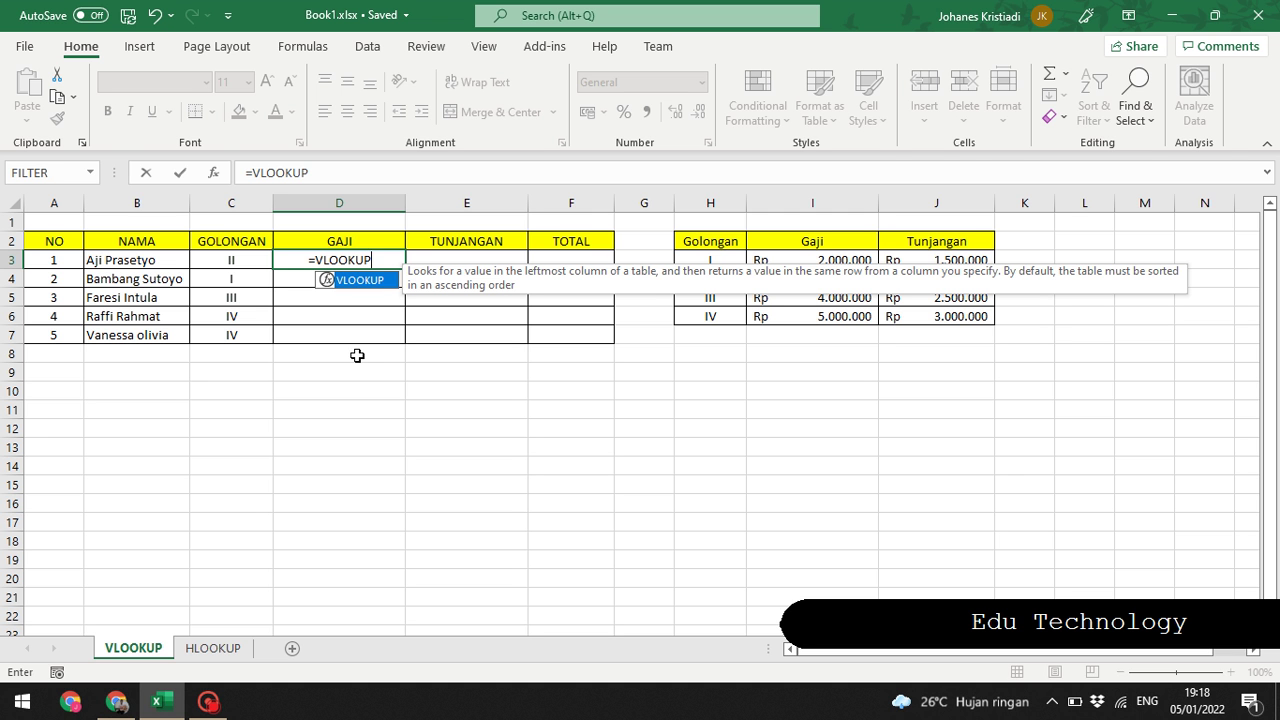
text(()
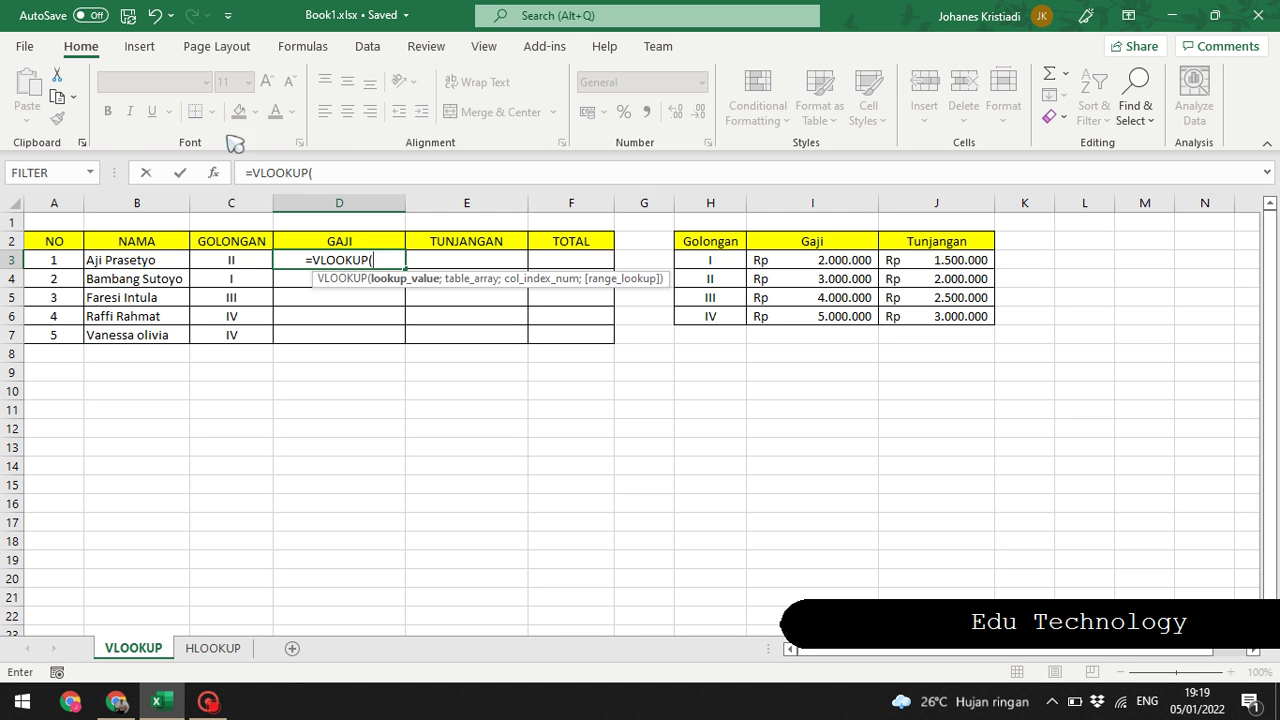
click(229, 268)
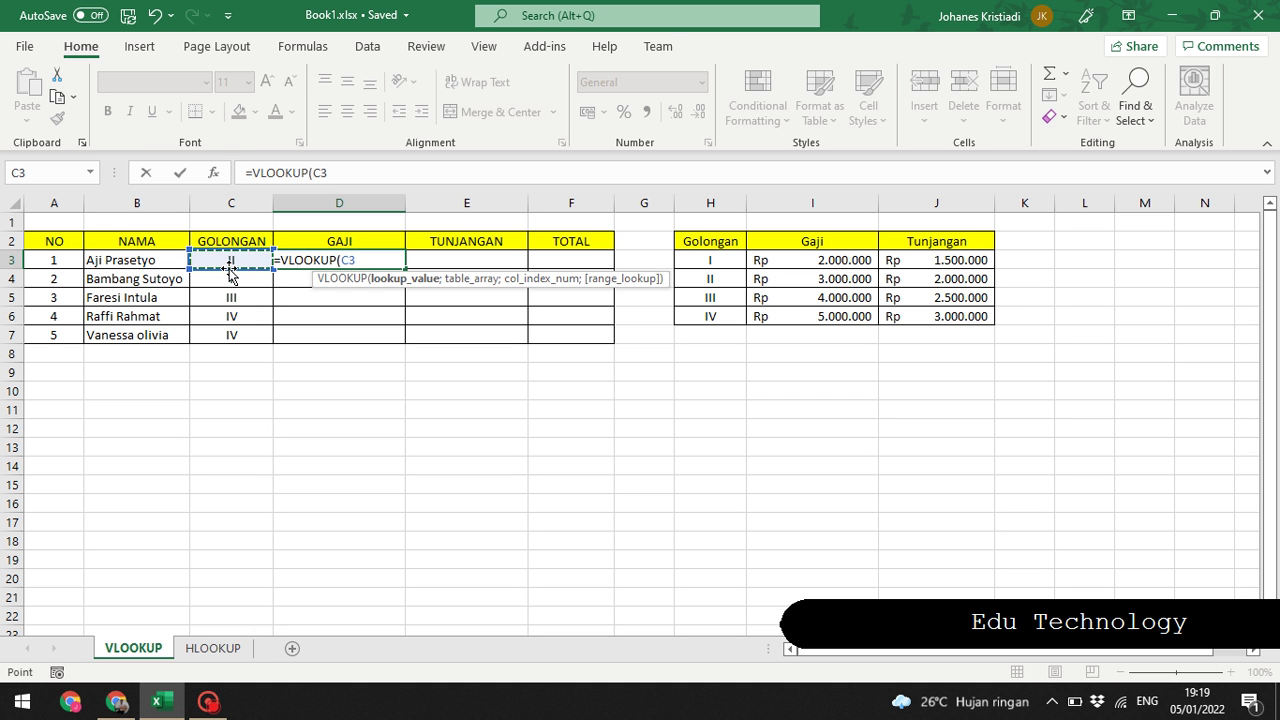
click(370, 257)
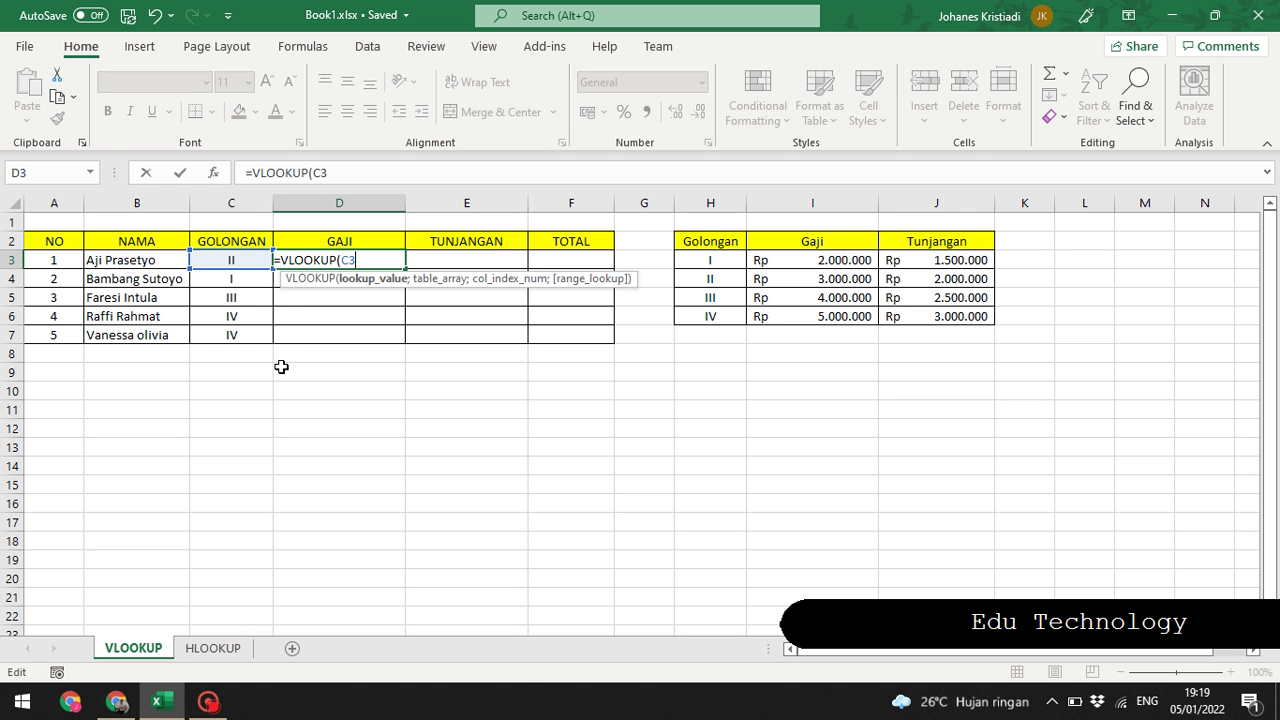
text(;)
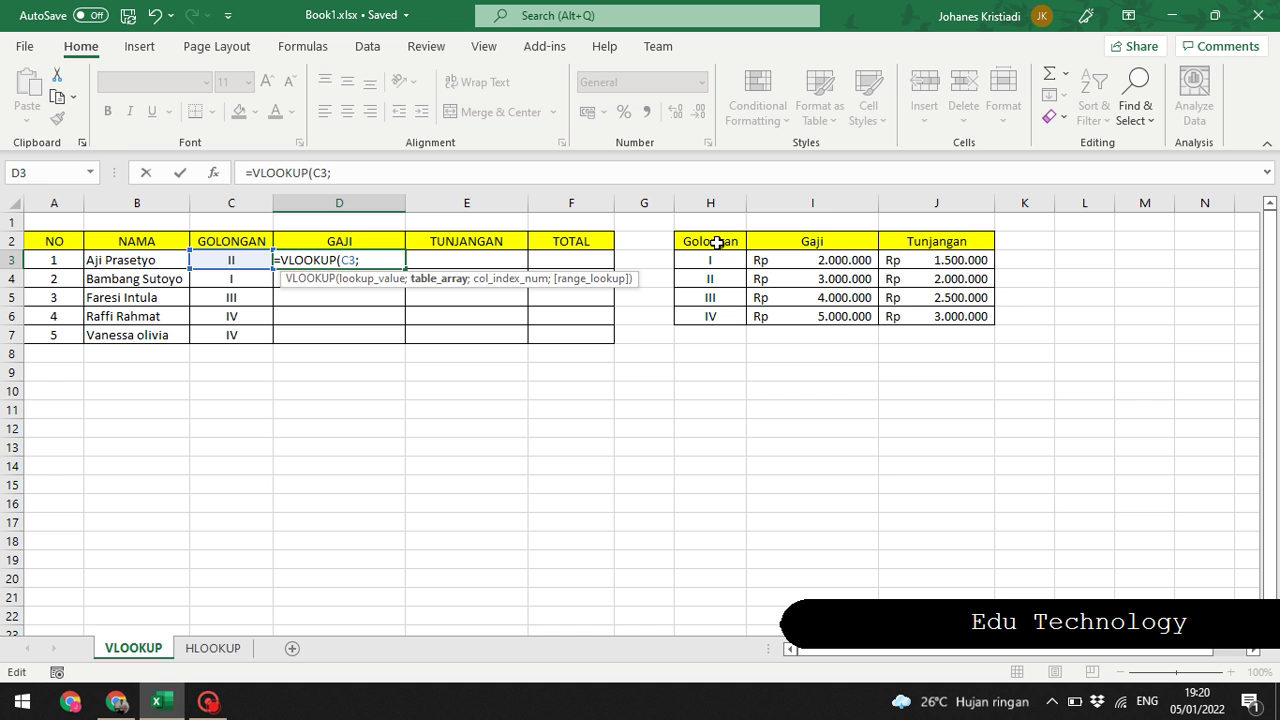
- Add the reference table H2:J6 as the formula's table array and make it absolute as $H$2:$J$6
drag(716, 242, 941, 321)
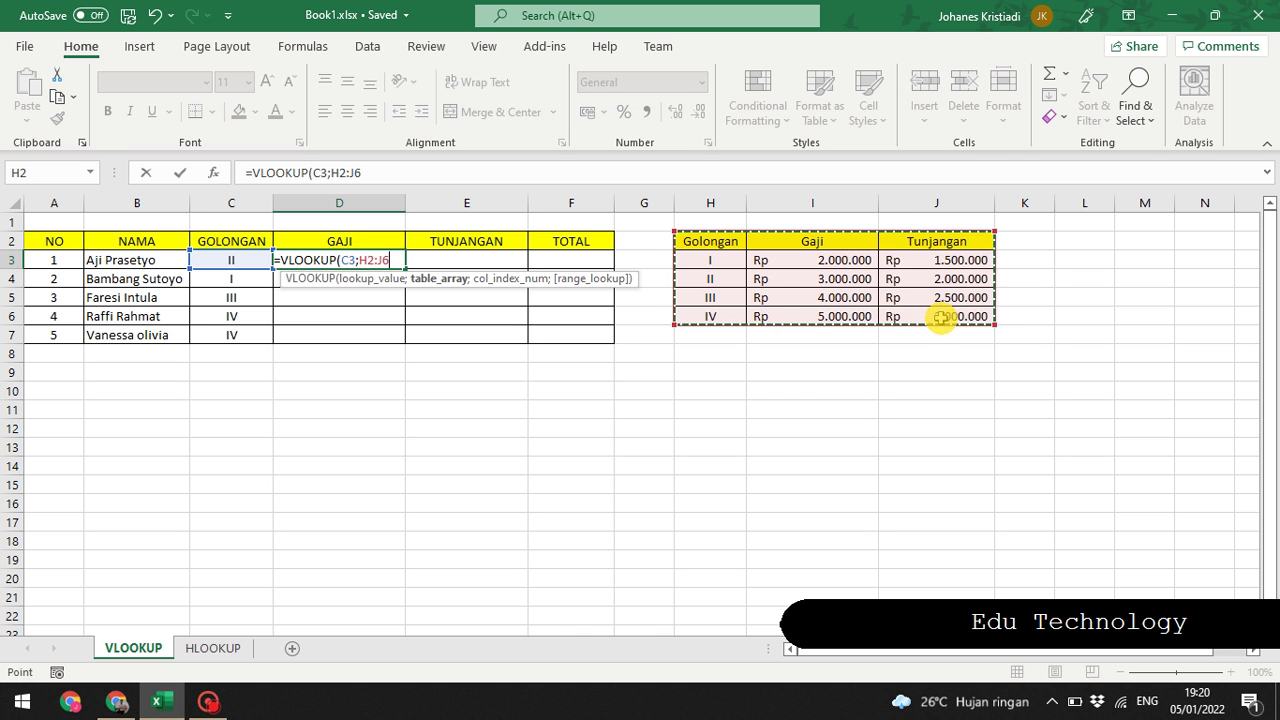
click(379, 262)
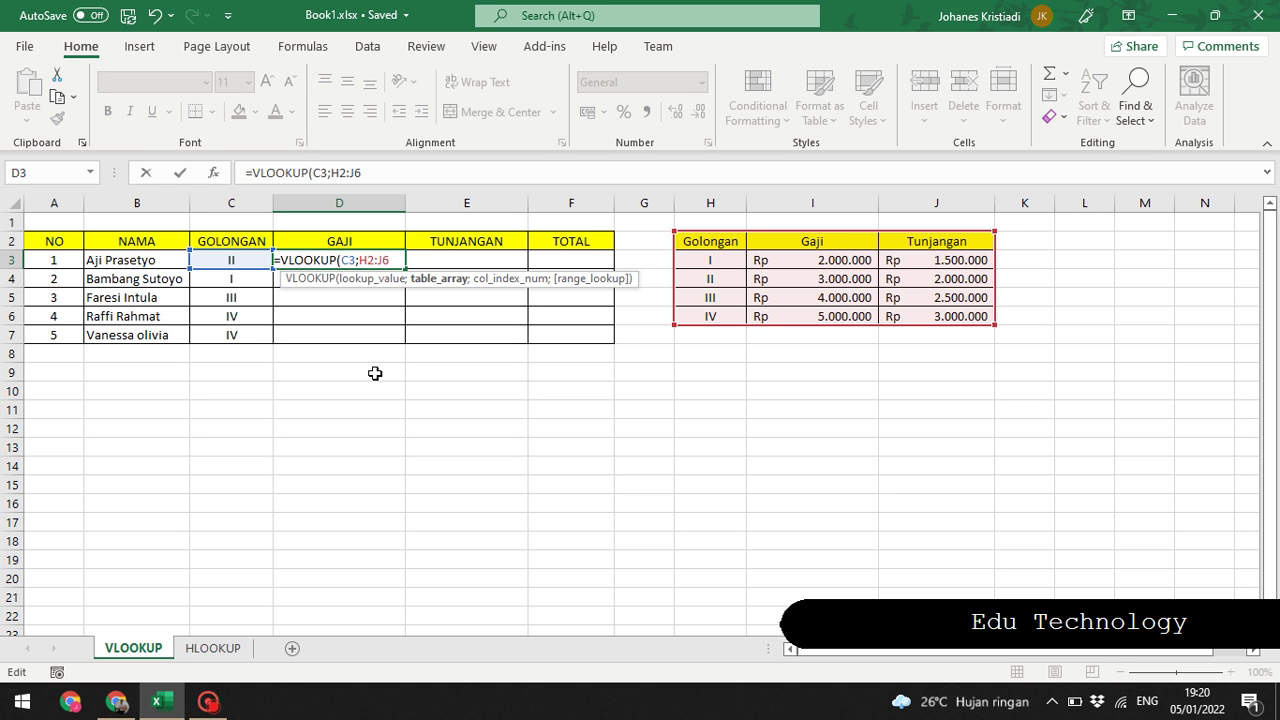
key(F4)
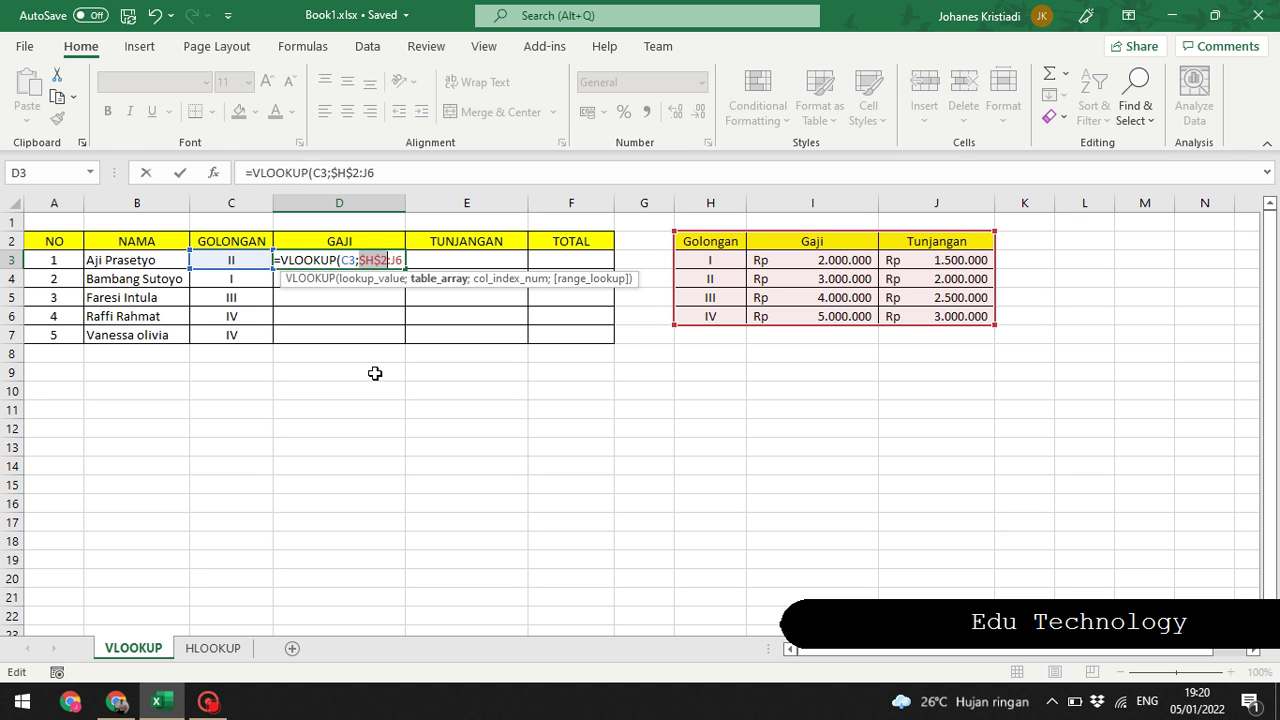
click(370, 174)
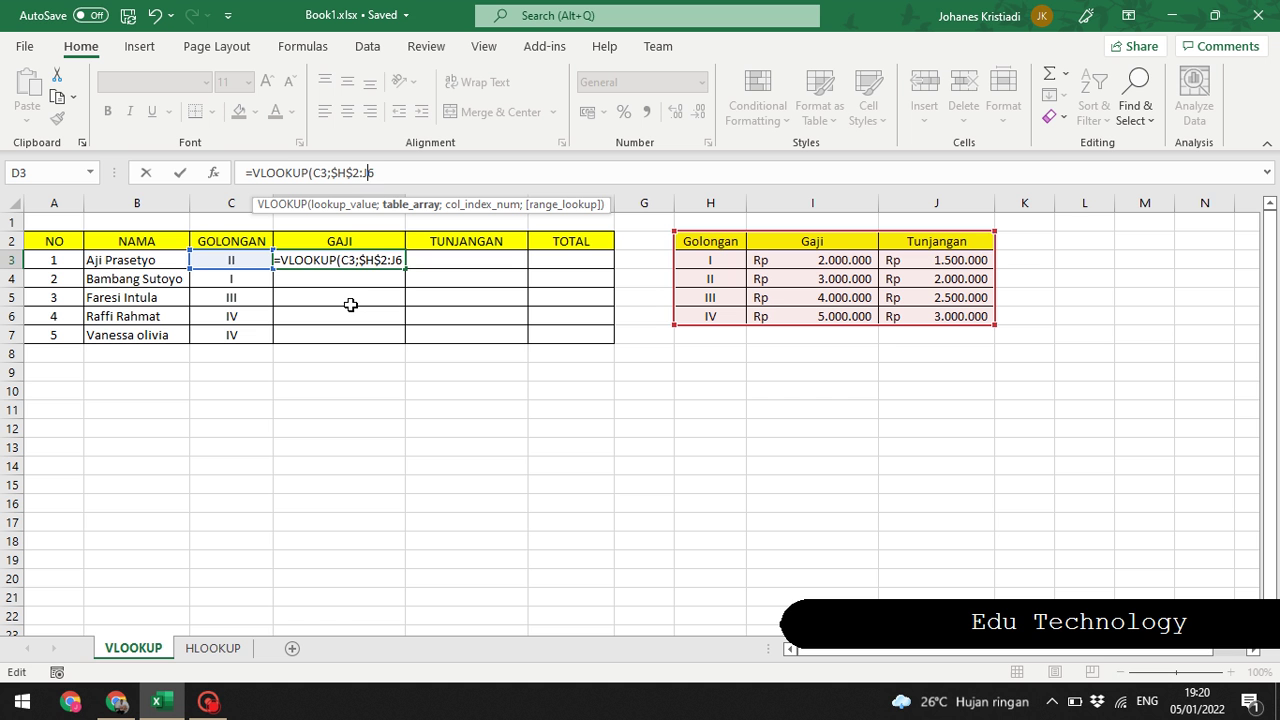
key(F4)
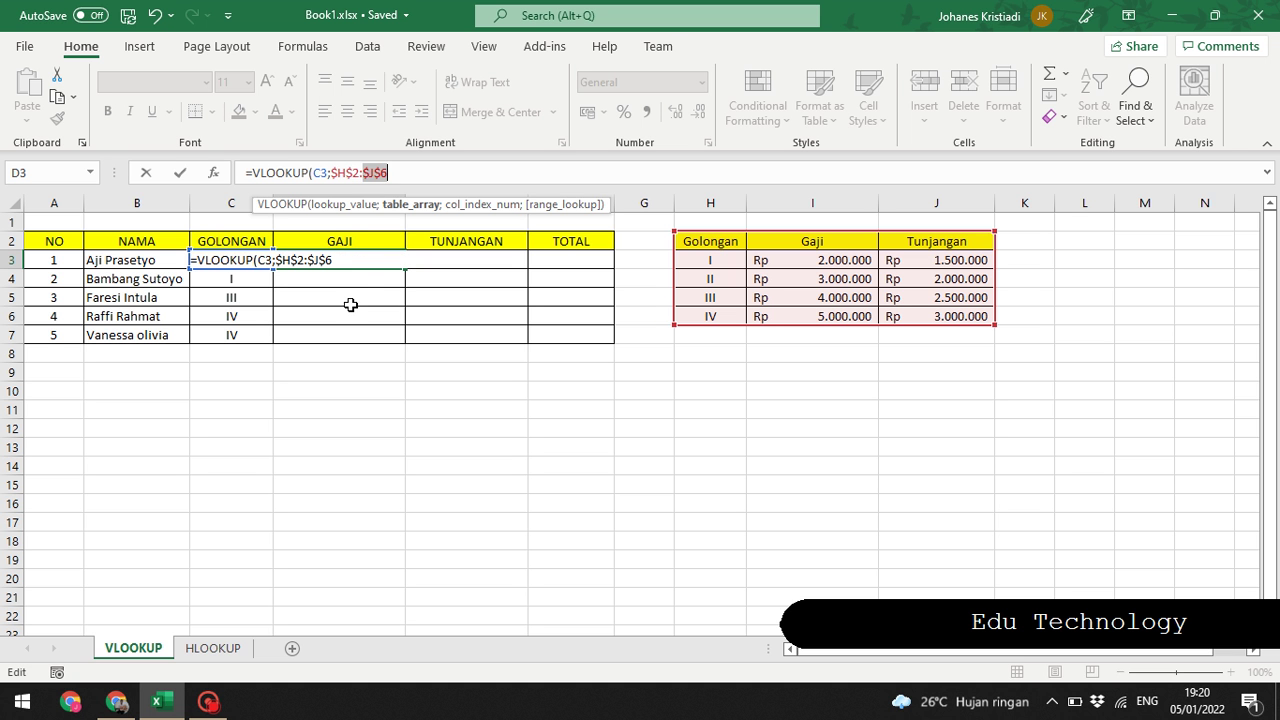
click(398, 172)
click(337, 258)
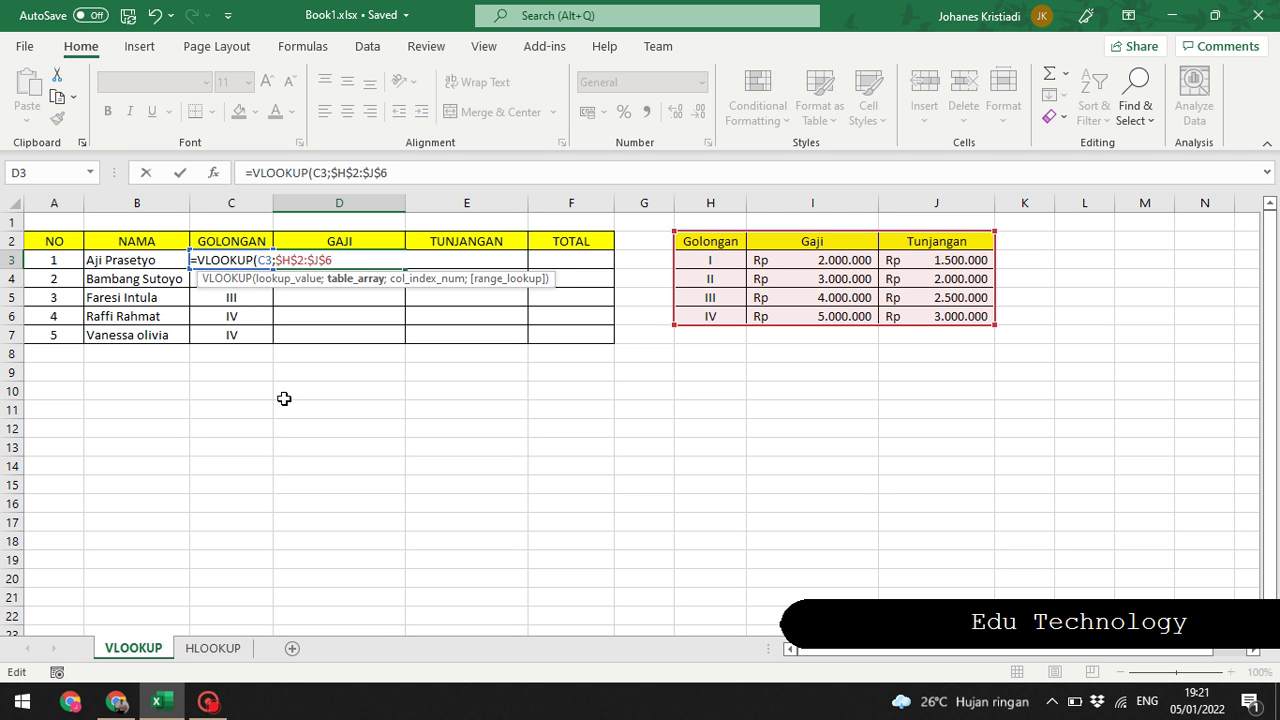
text(;)
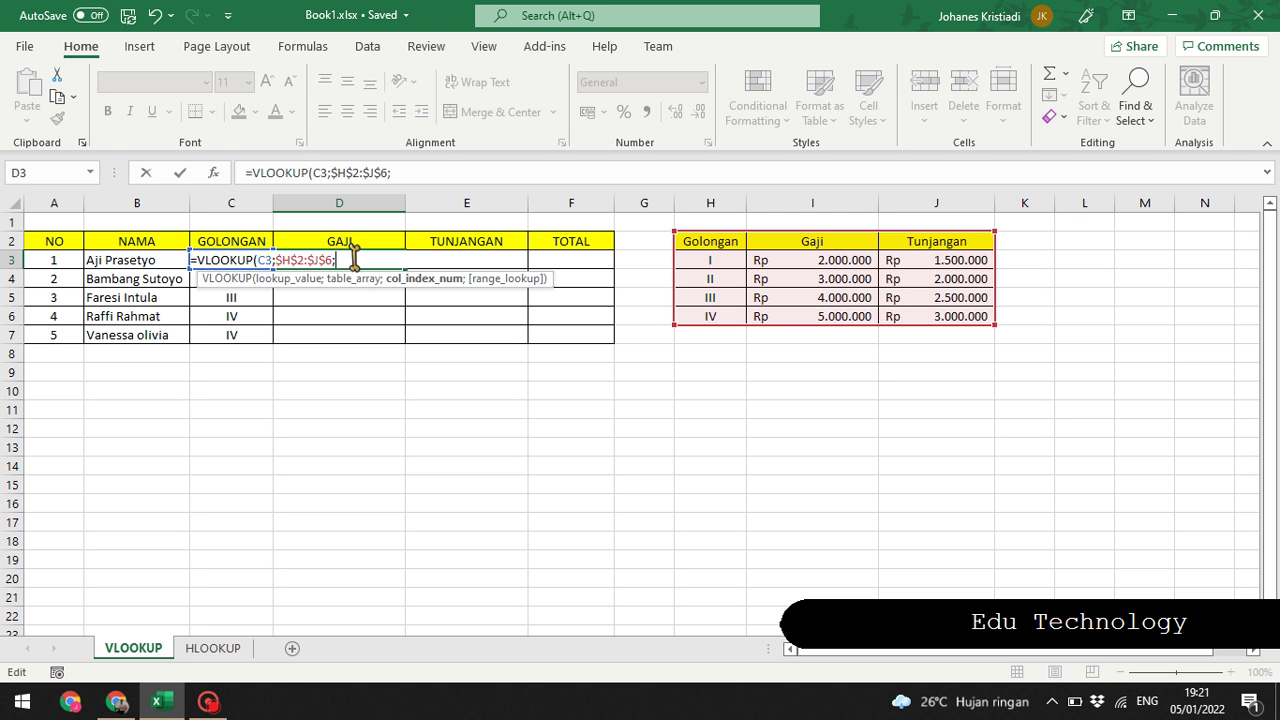
- Complete the D3 formula with column index 2 and FALSE for an exact match, and enter it
text(2)
text(;)
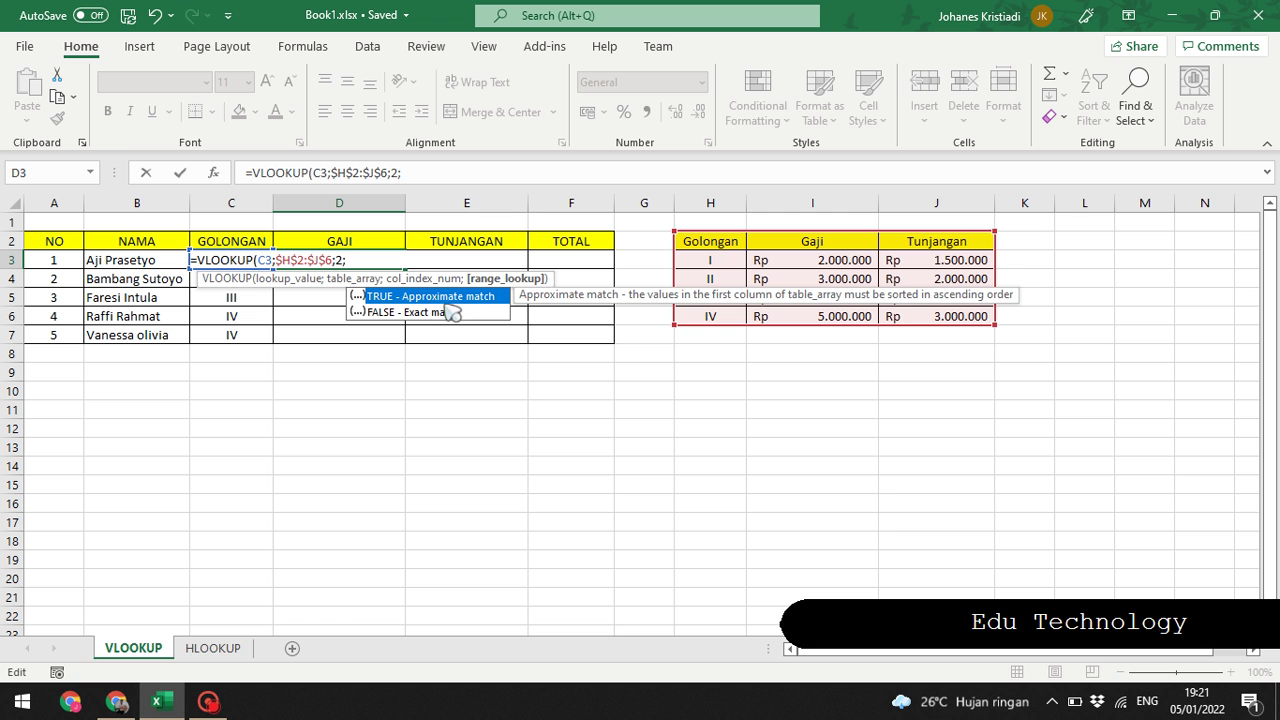
click(391, 313)
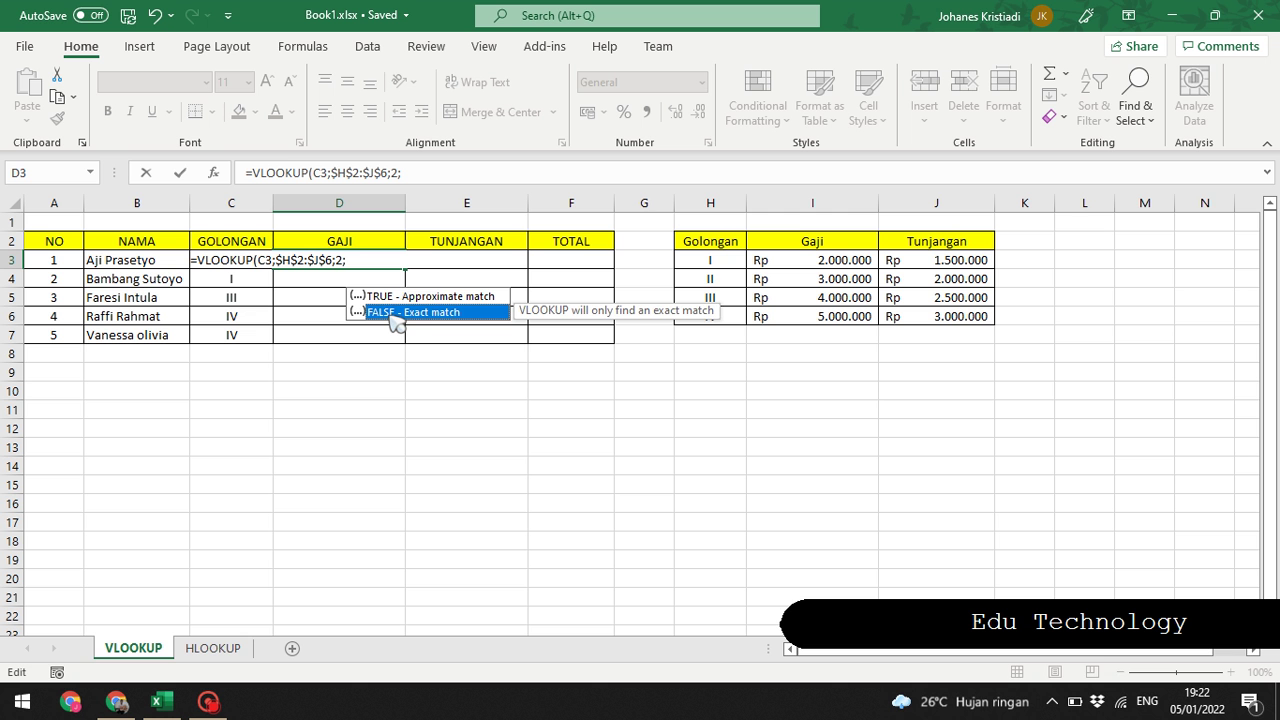
click(410, 295)
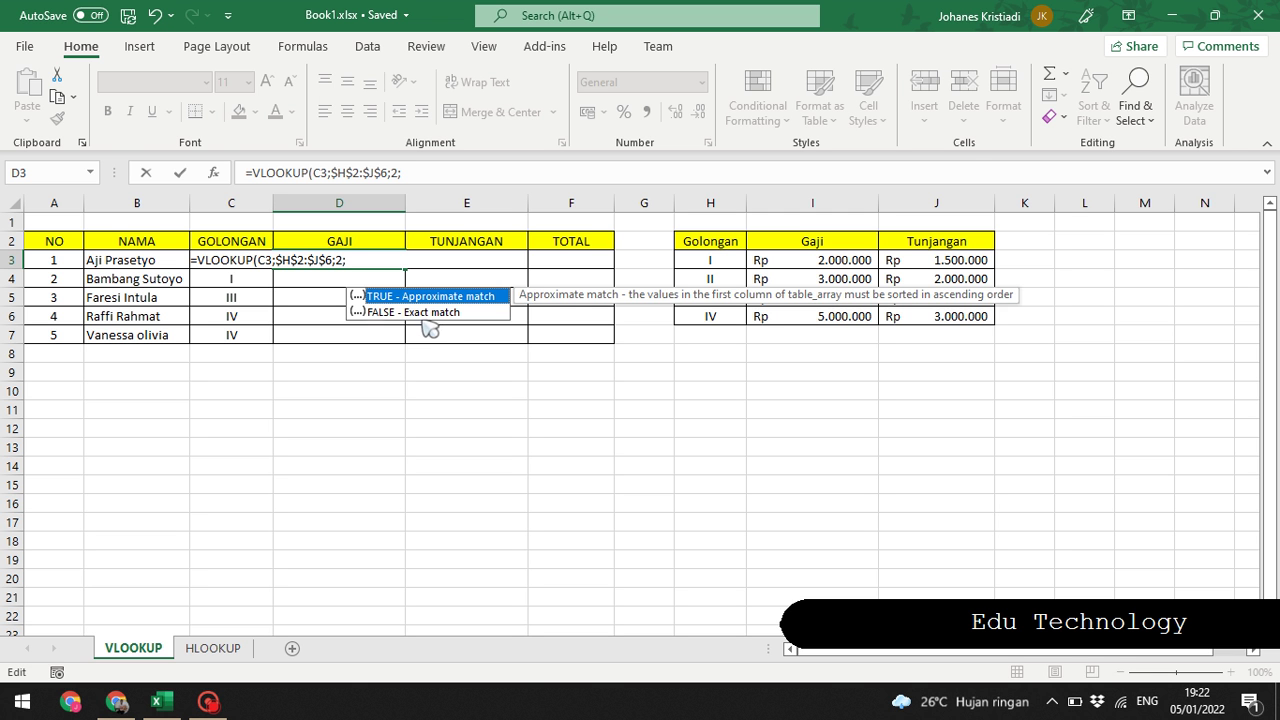
click(423, 316)
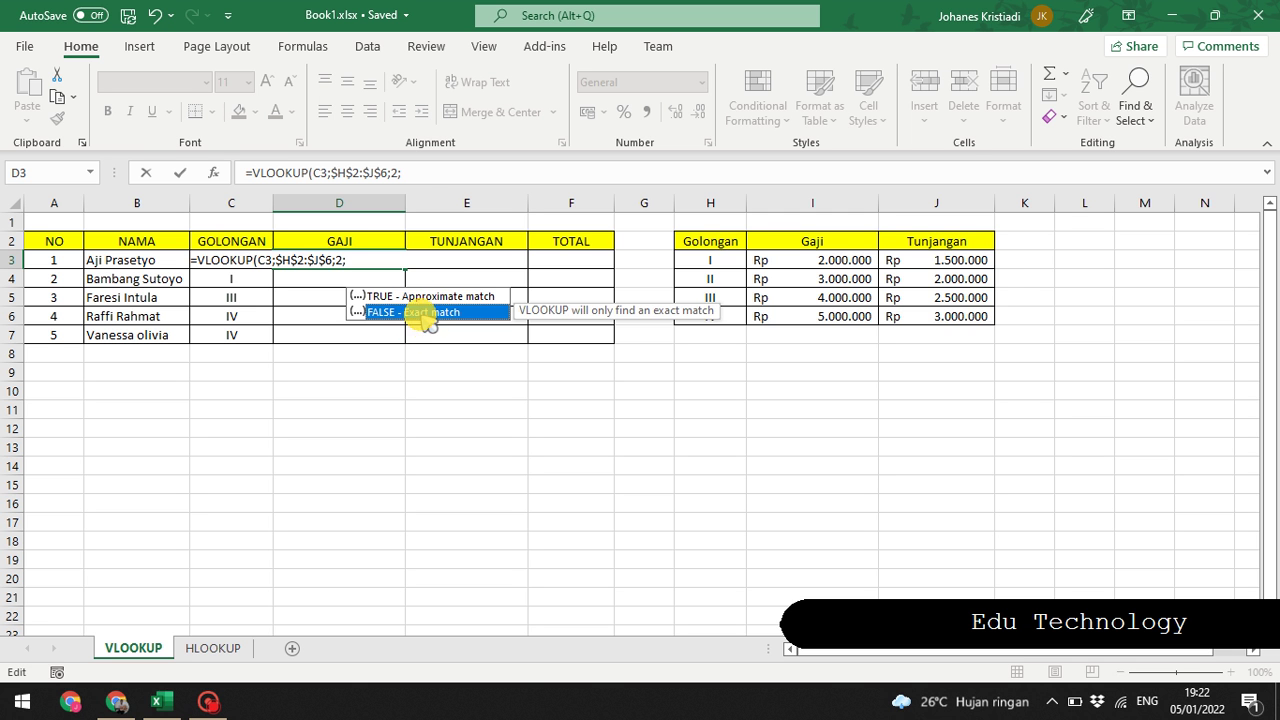
double_click(425, 313)
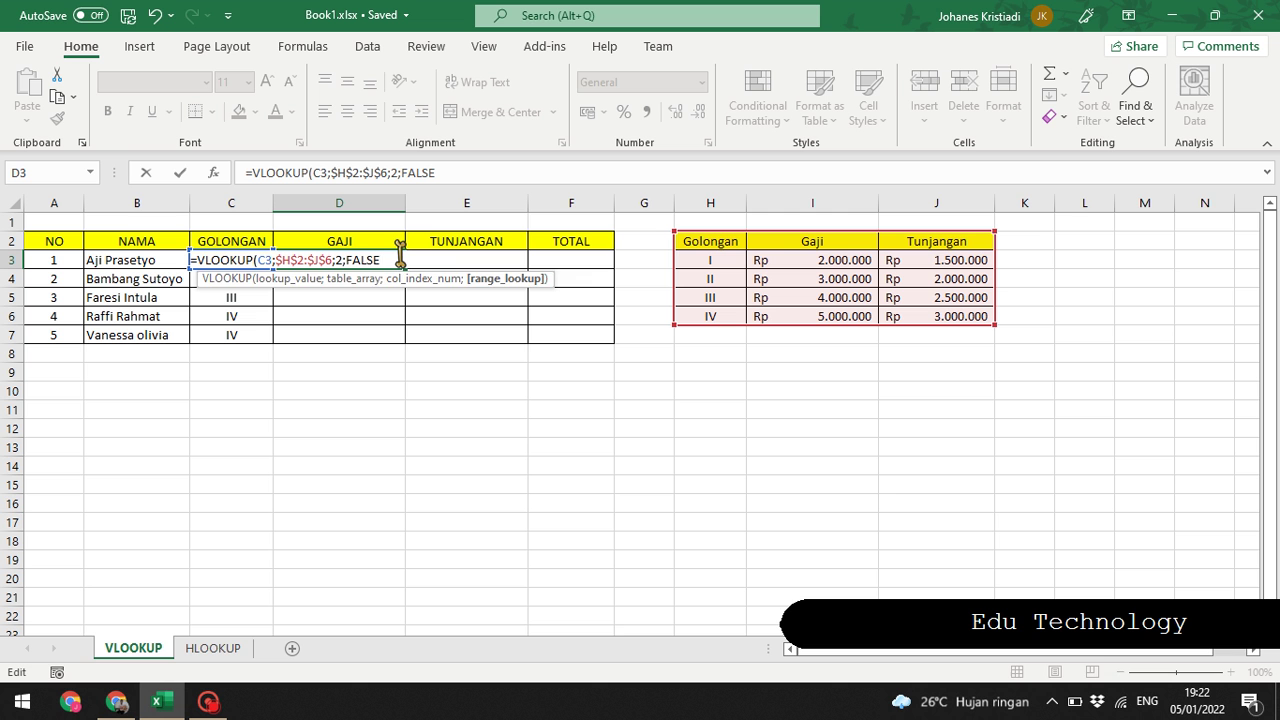
text())
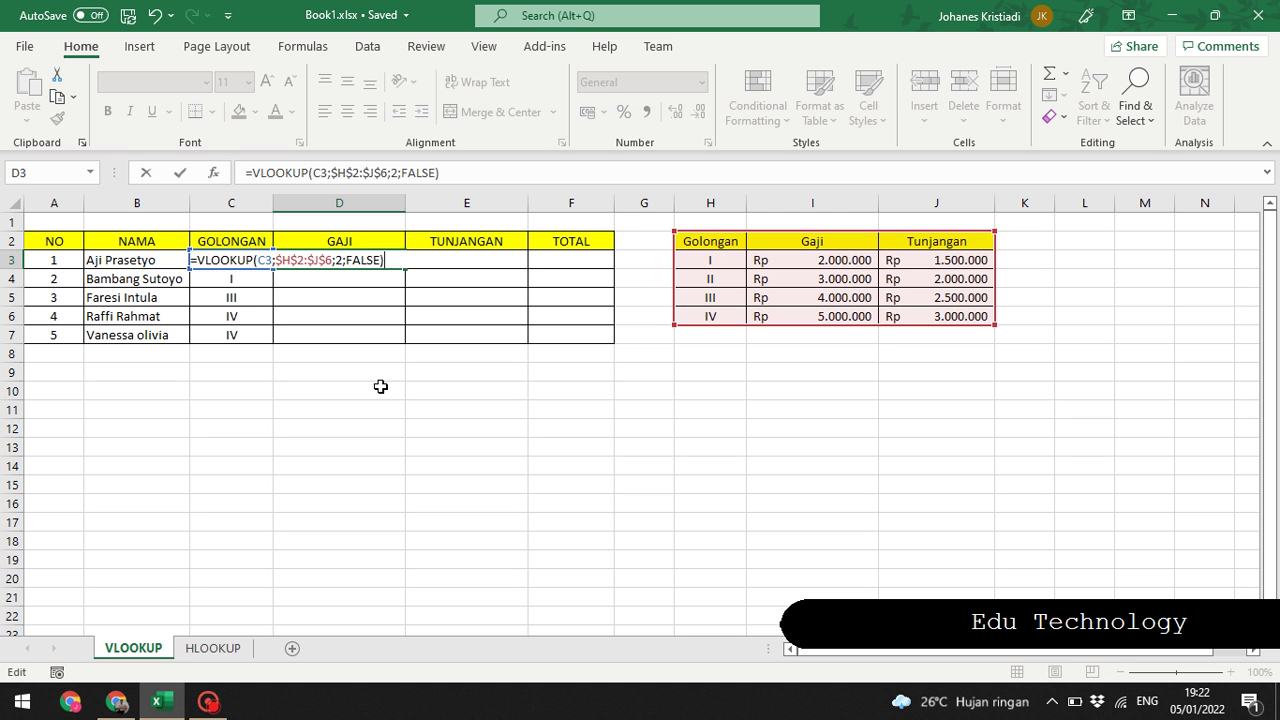
key(Return)
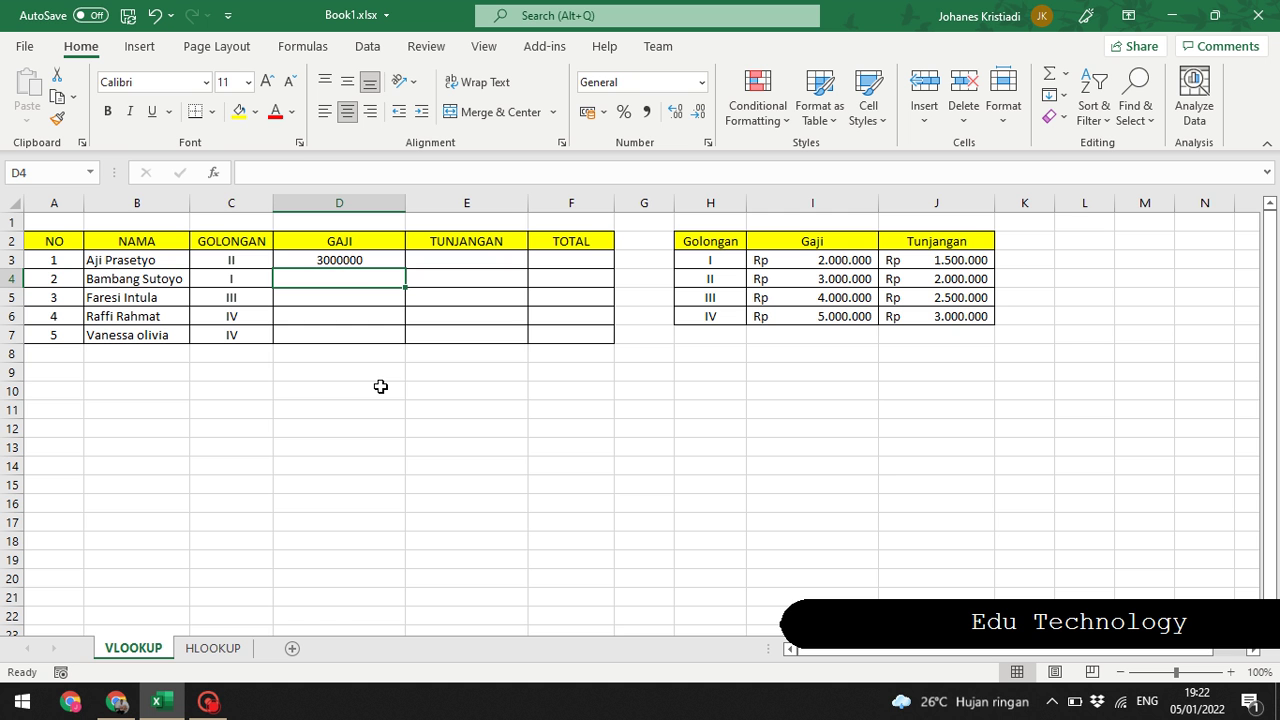
- Copy the VLOOKUP formula from D3 down the GAJI column through D7
click(210, 261)
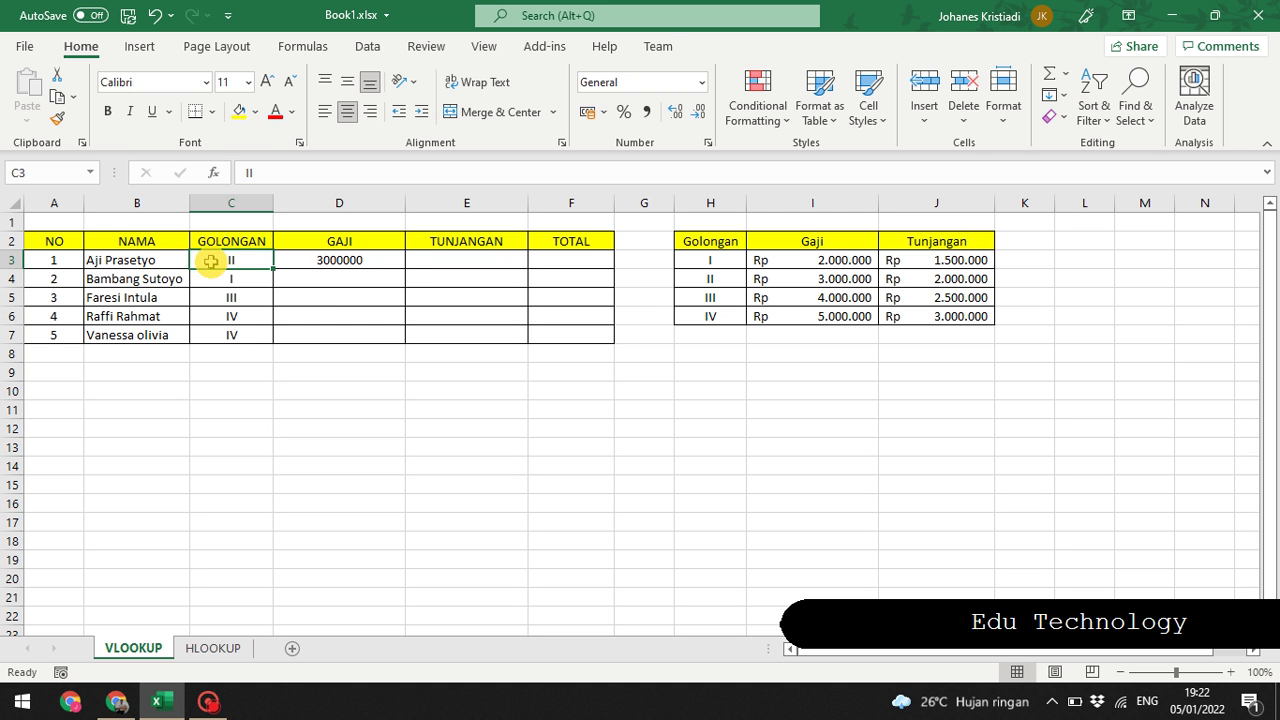
click(300, 259)
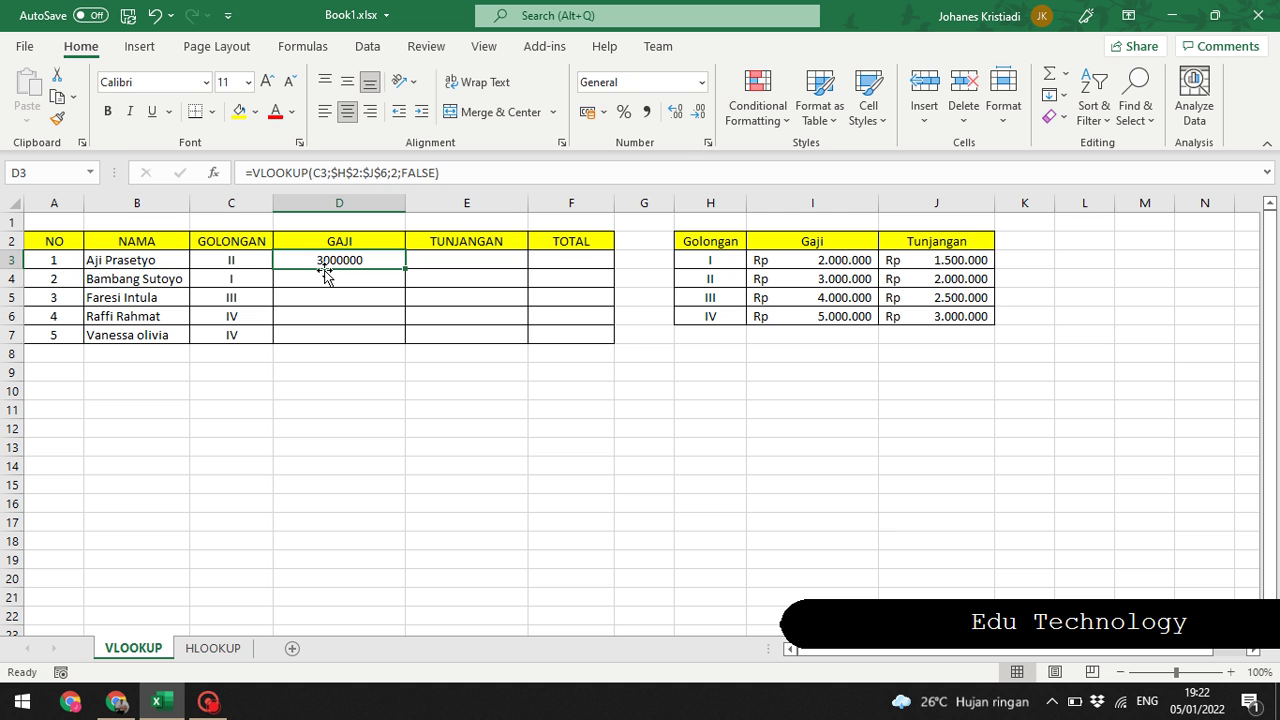
click(327, 281)
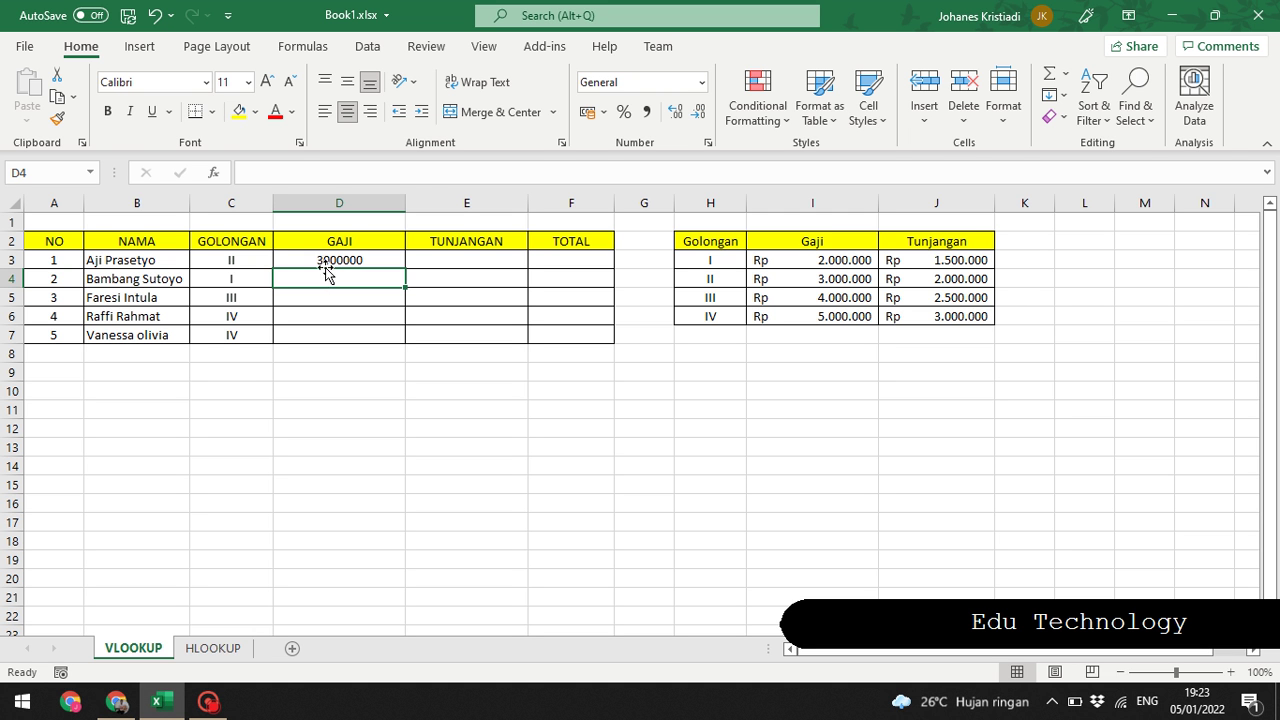
click(324, 260)
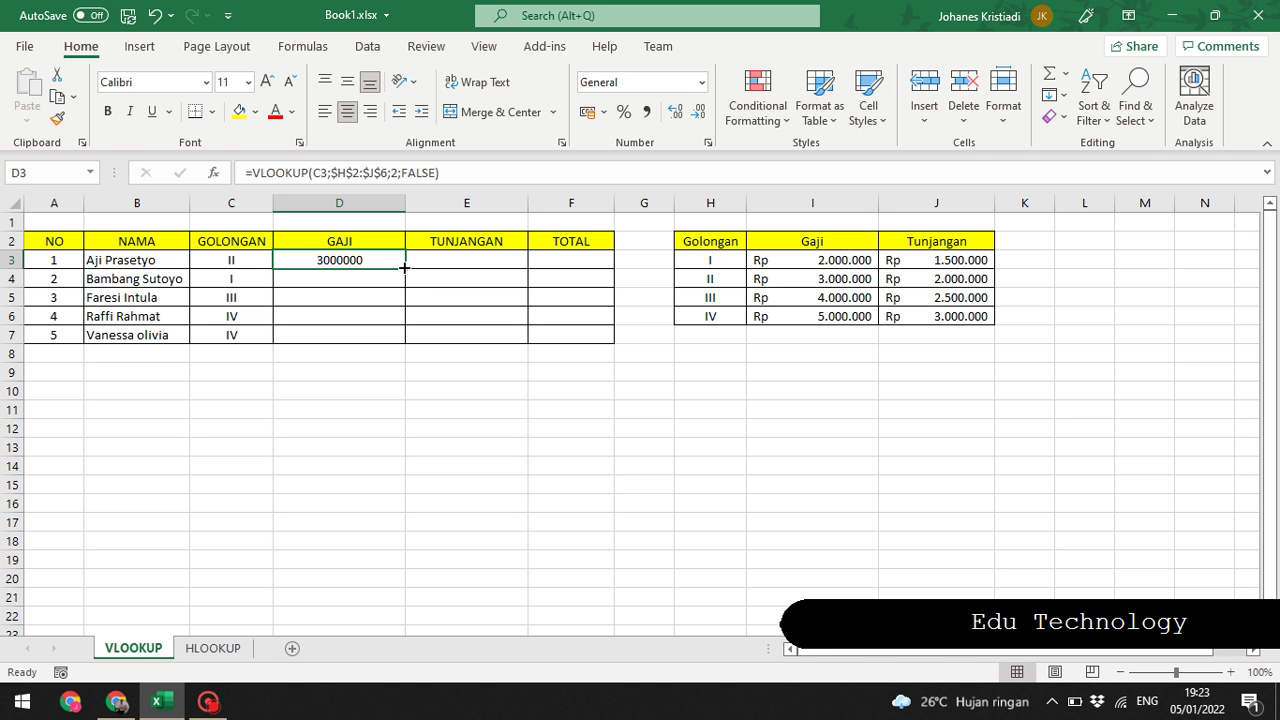
double_click(404, 268)
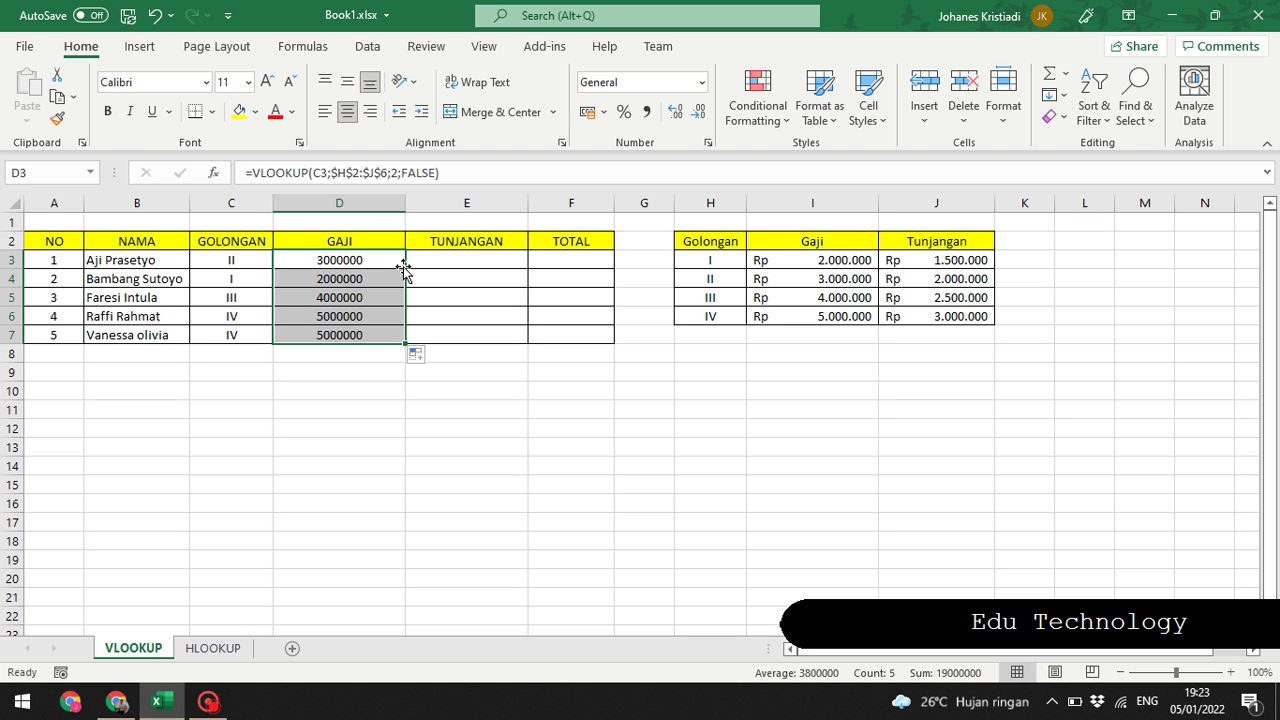
click(392, 266)
- Begin a VLOOKUP formula in the first employee's TUNJANGAN cell E3 with C3 as the lookup value
click(456, 259)
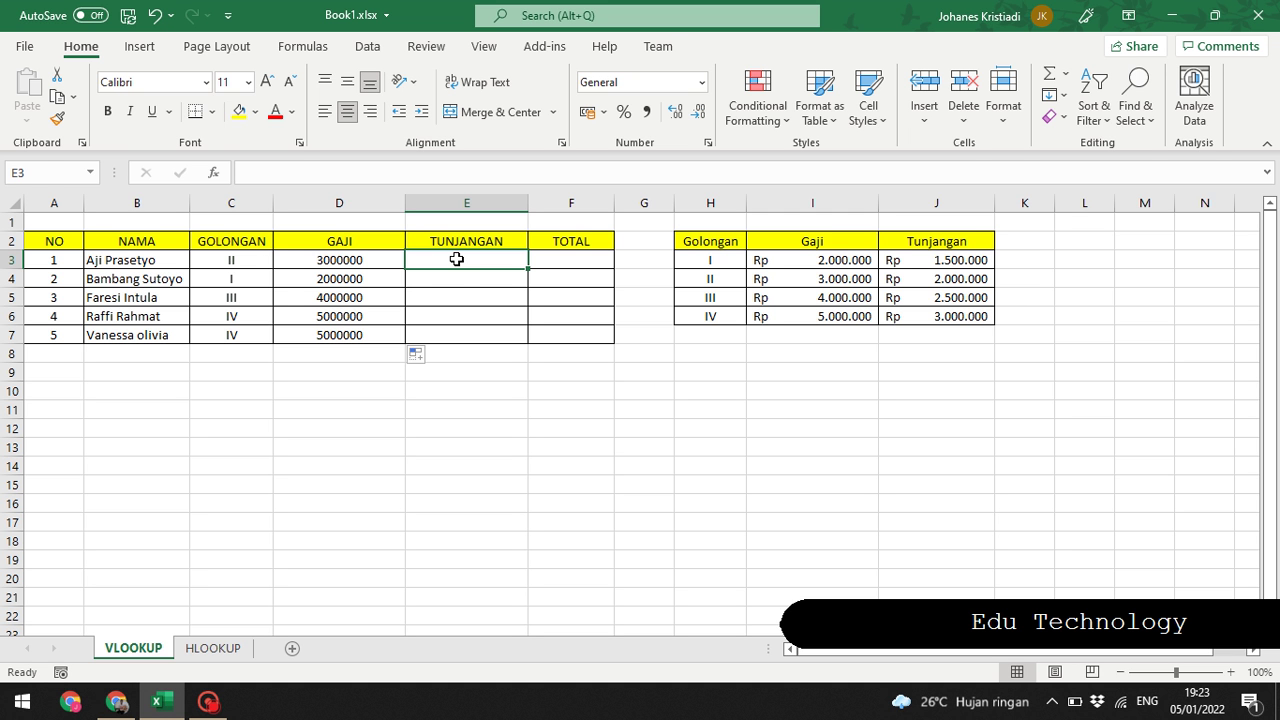
text(=)
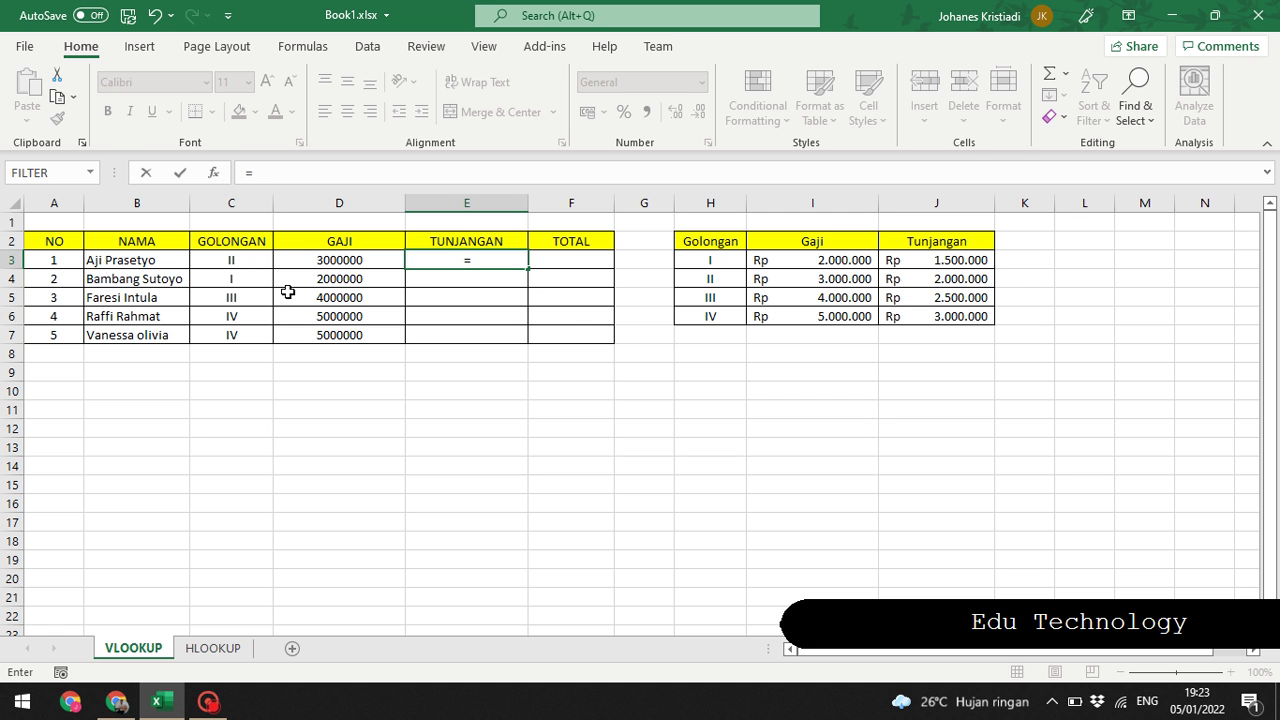
text(VLOOK)
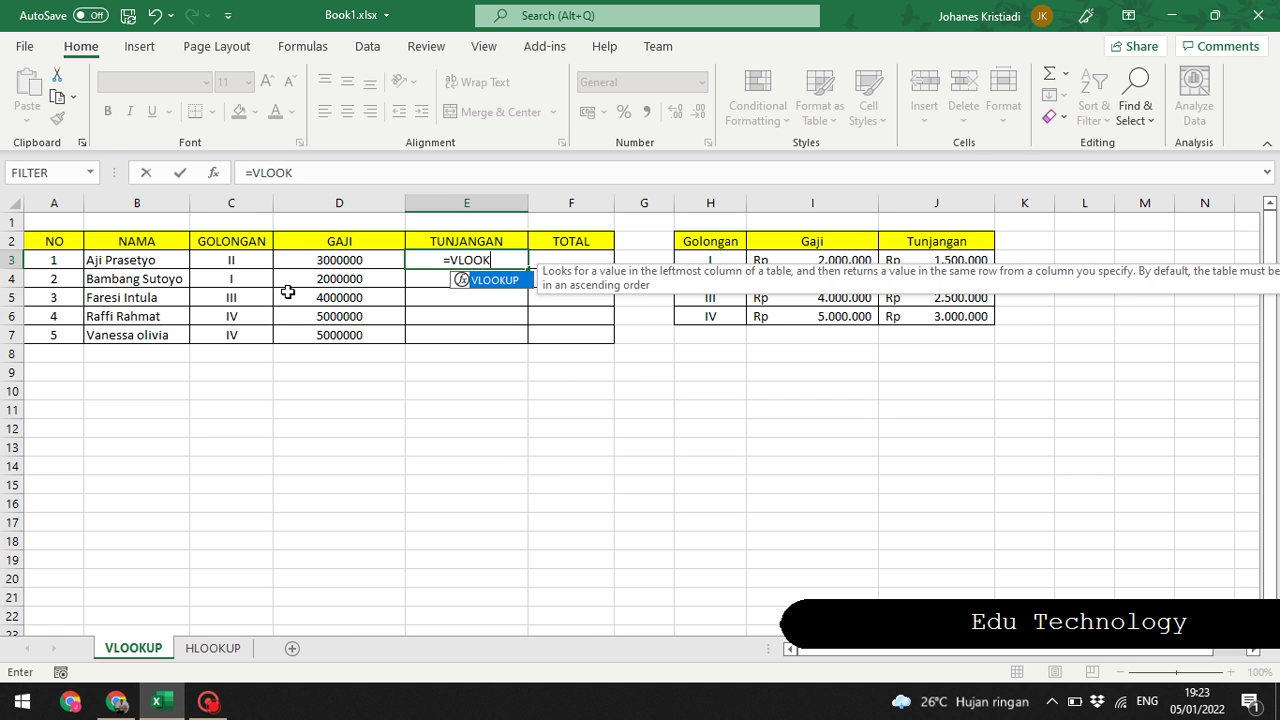
text(UP)
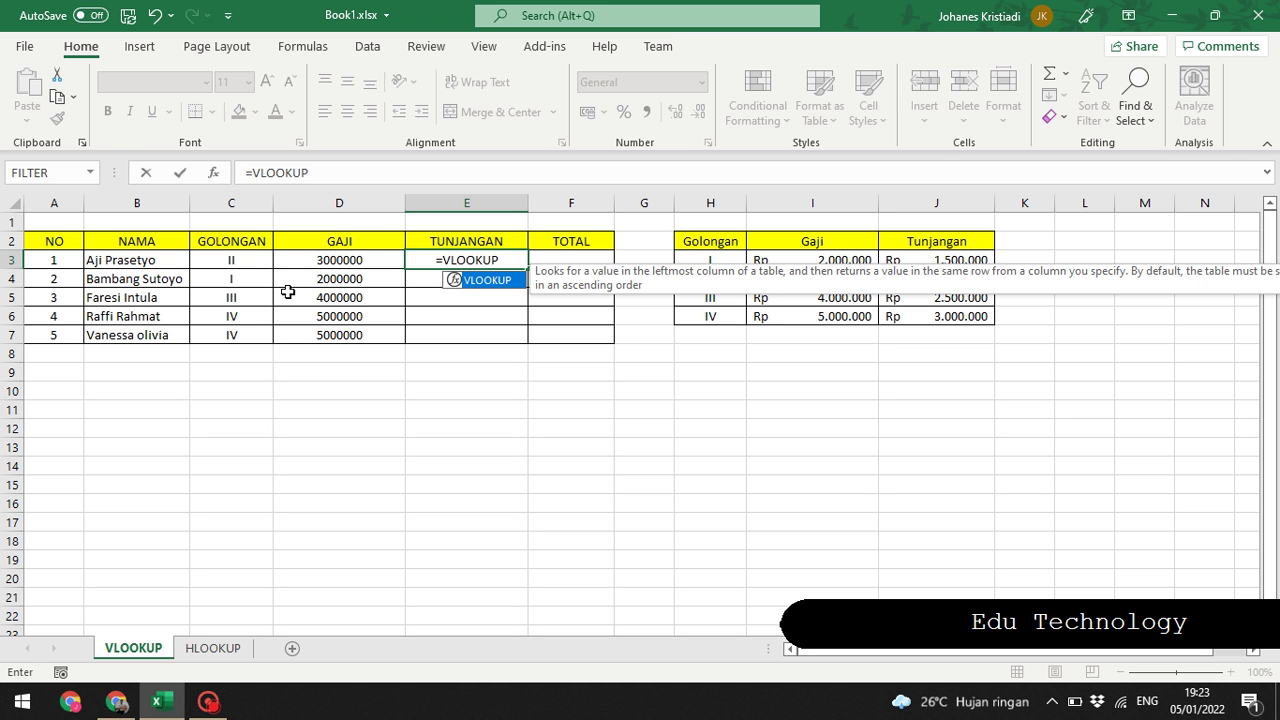
text(()
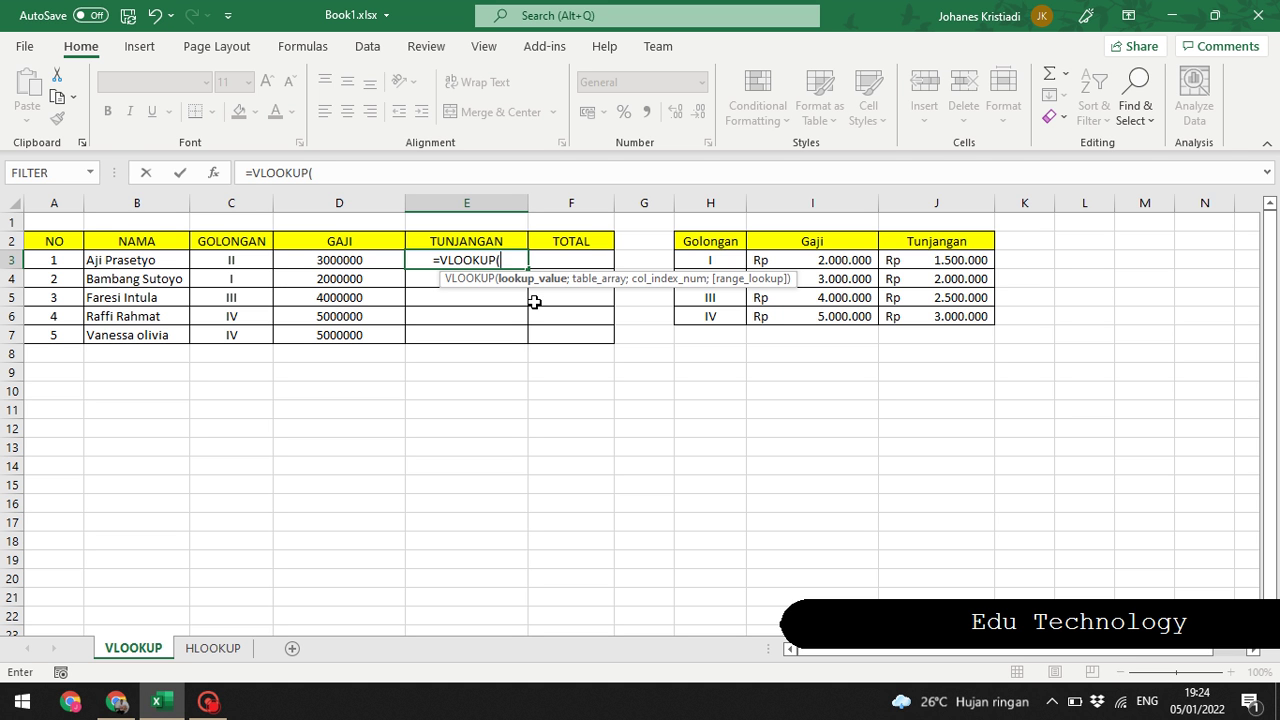
click(238, 259)
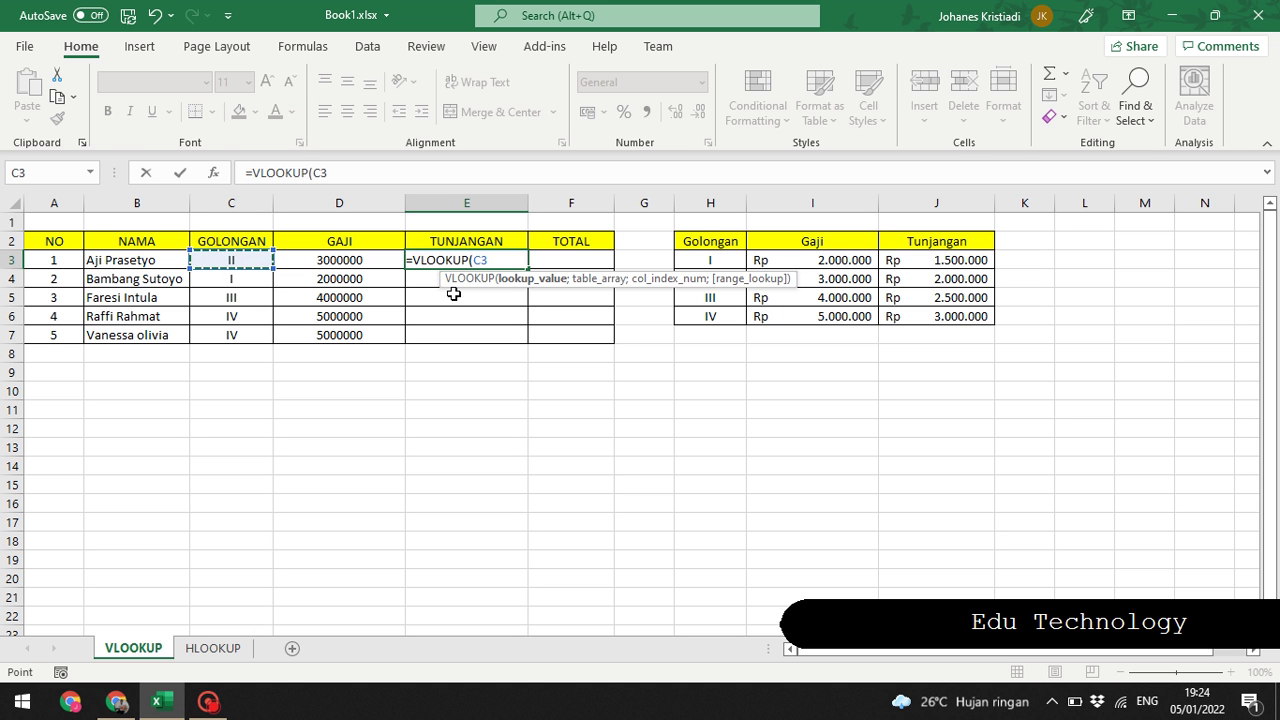
text(;)
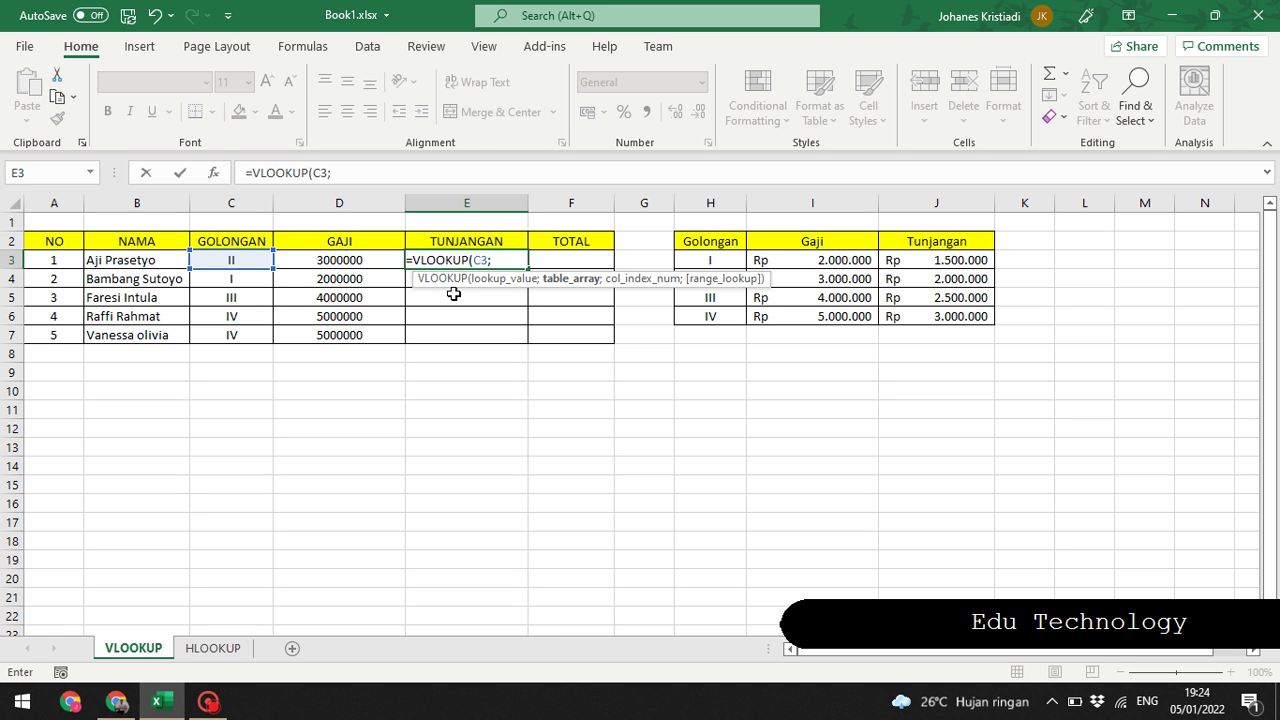
- Set the E3 formula's table array to the reference table H2:J6 and make it absolute as $H$2:$J$6
click(697, 241)
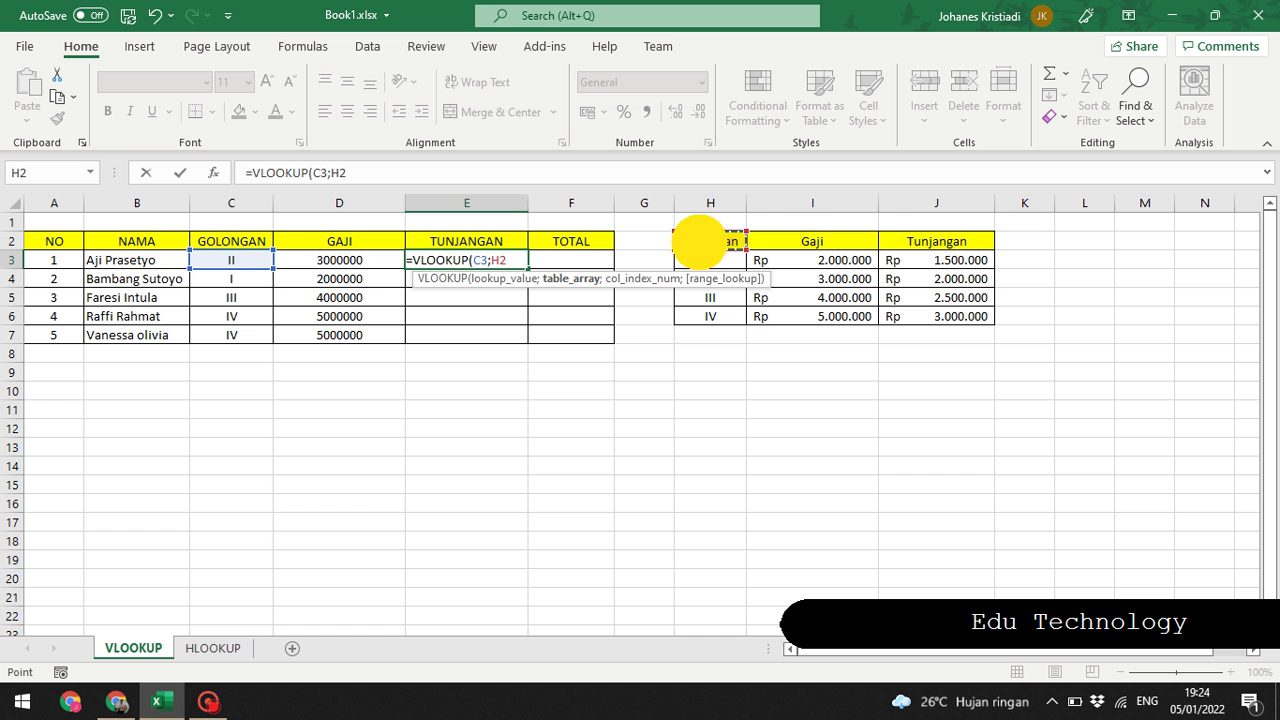
drag(697, 241, 951, 320)
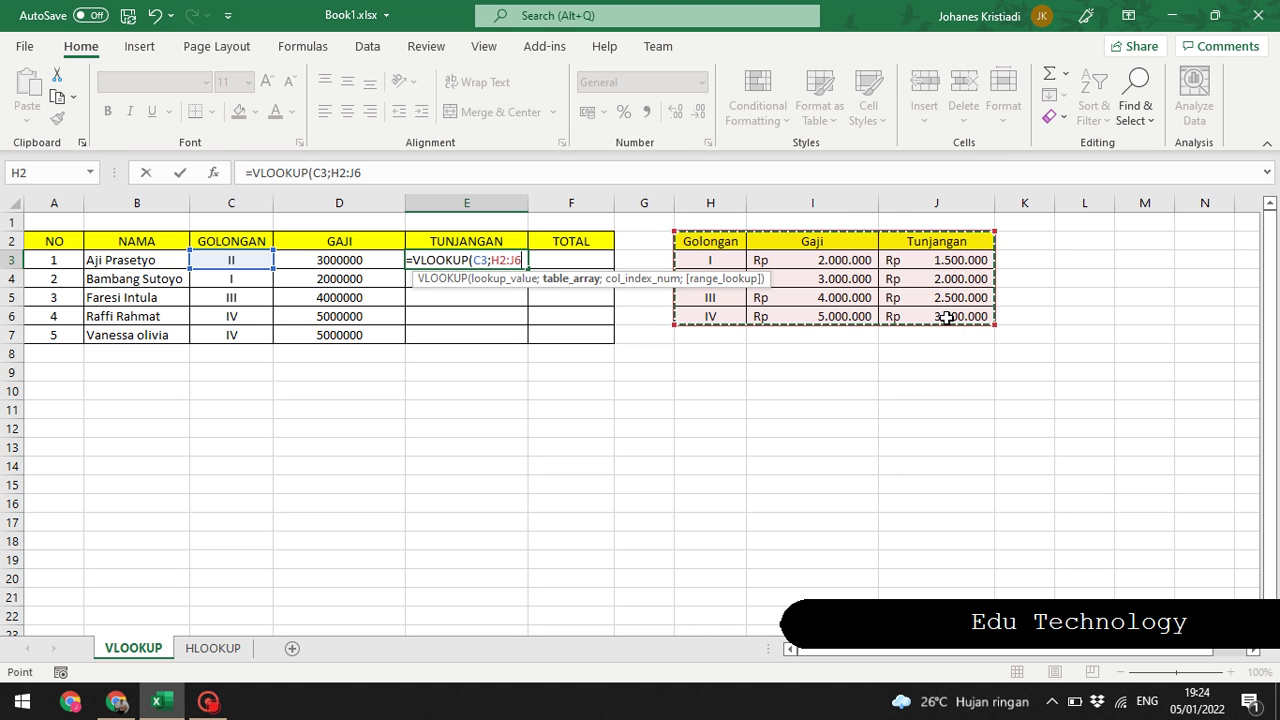
click(500, 260)
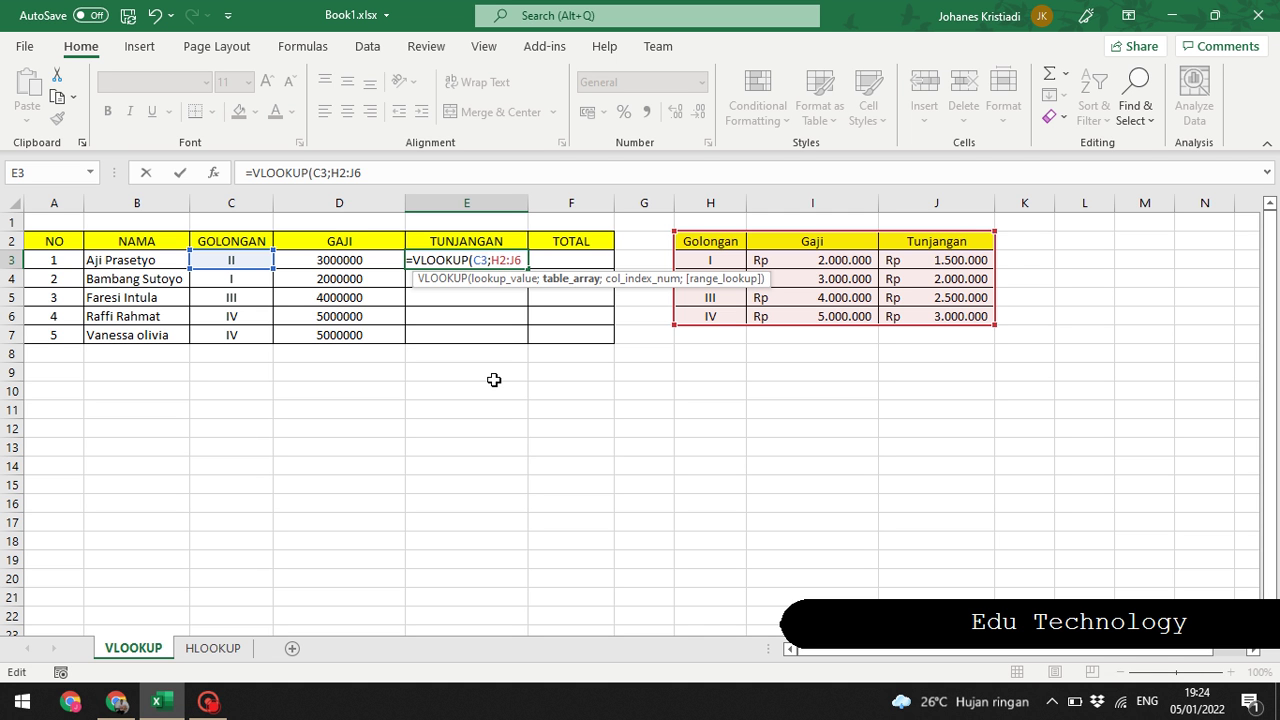
key(F4)
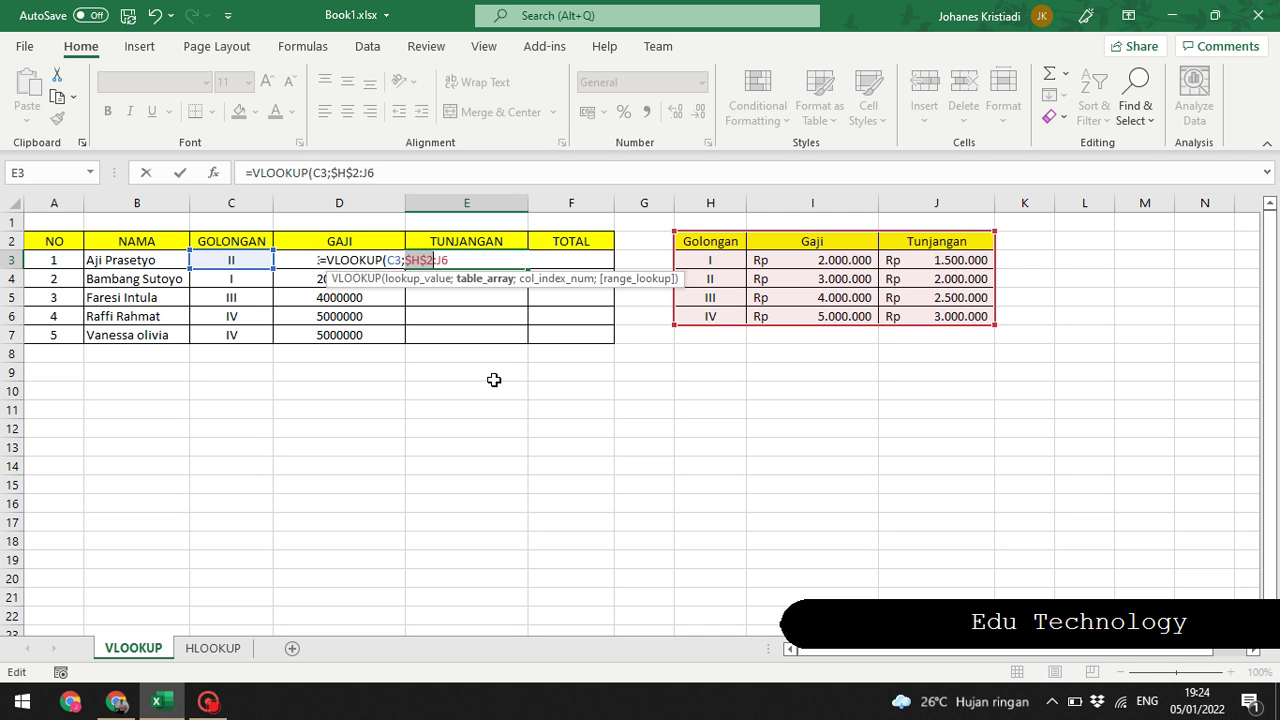
click(464, 256)
key(F4)
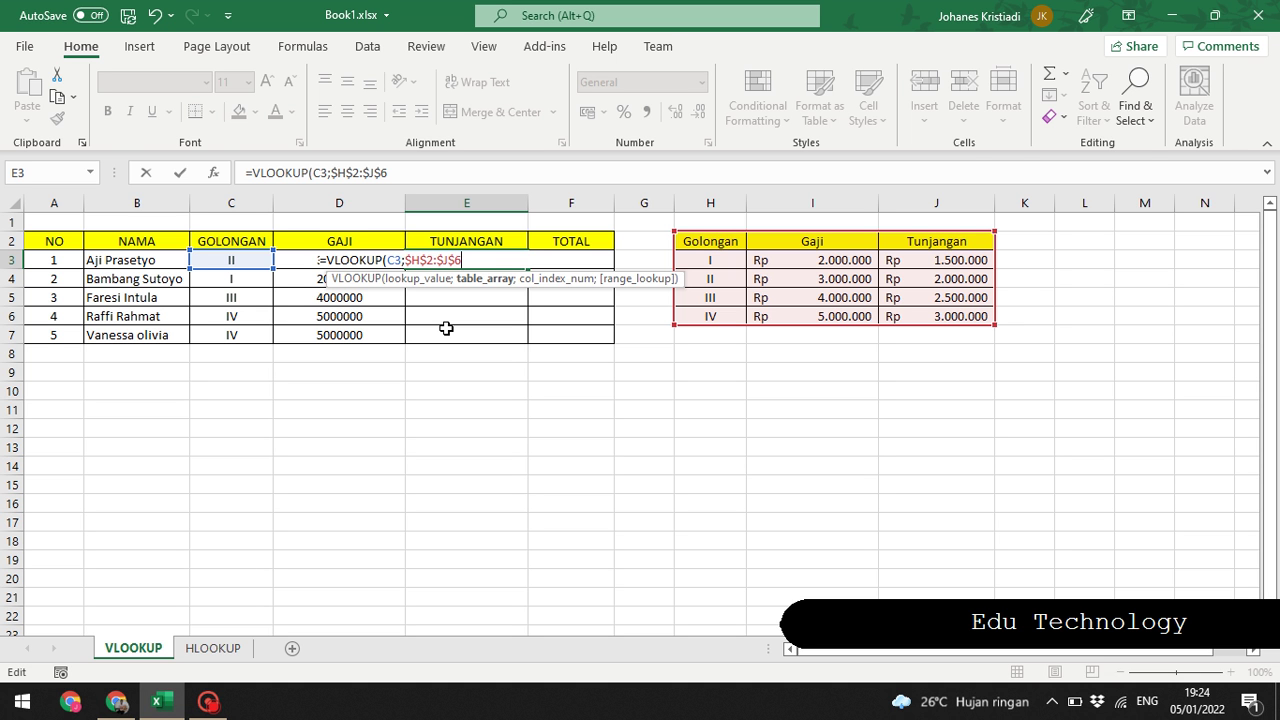
- Complete the E3 formula with column index 3 and FALSE for an exact match, and enter it
text(;)
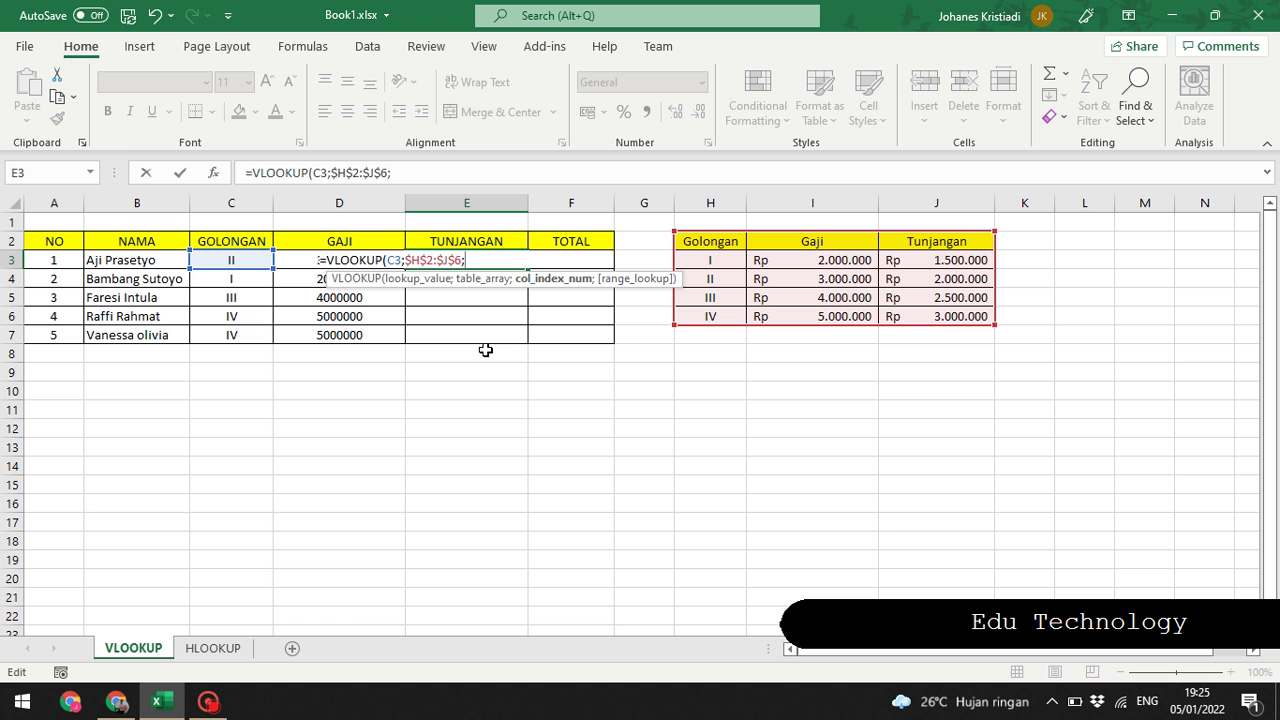
text(3)
text(;)
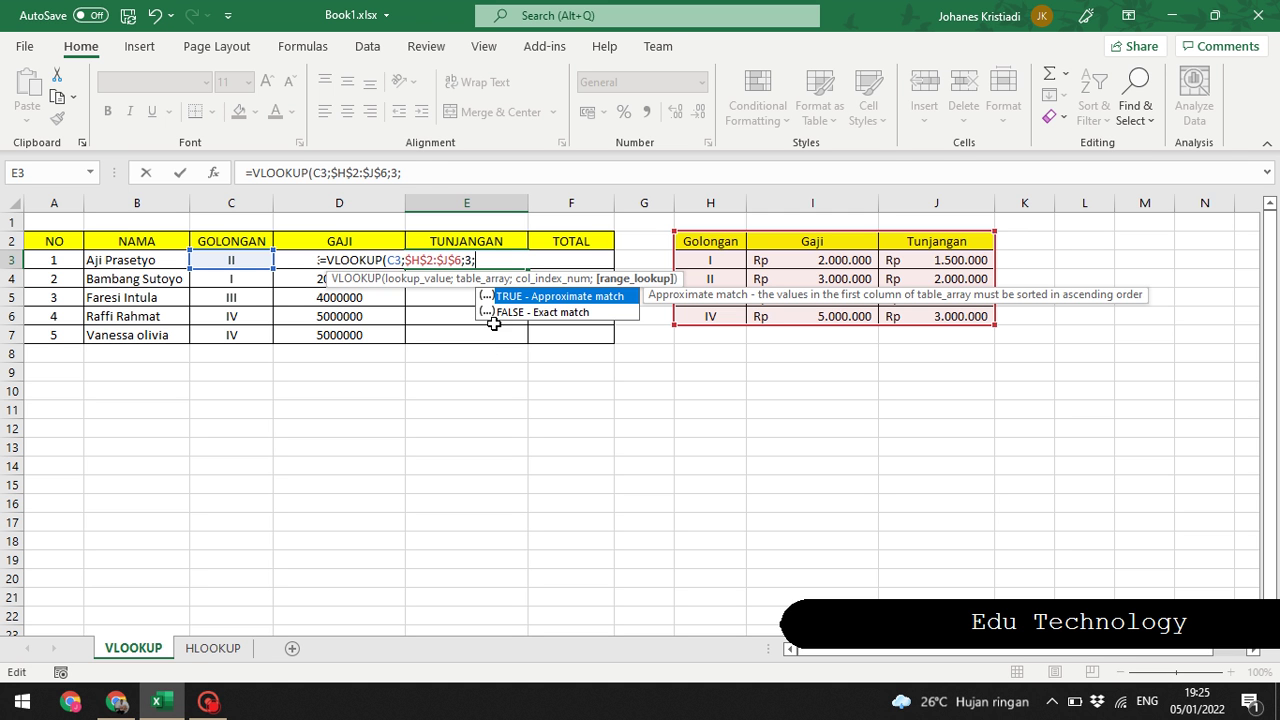
double_click(495, 312)
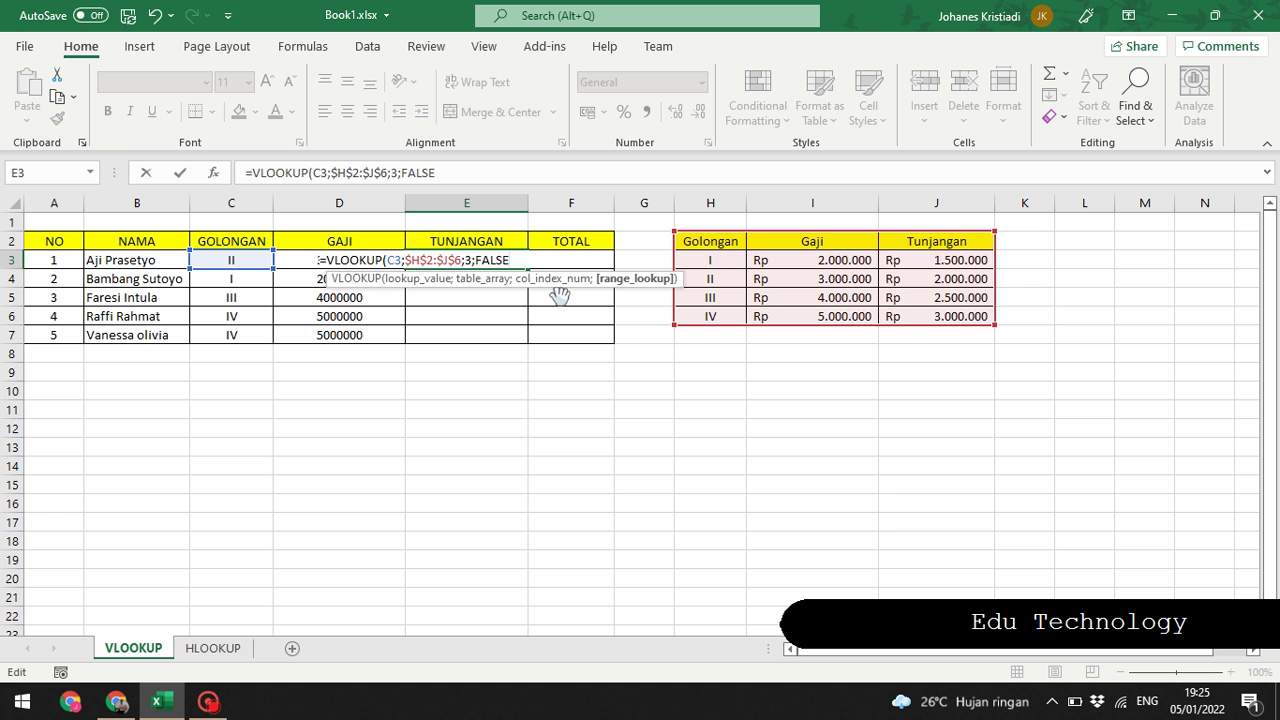
text())
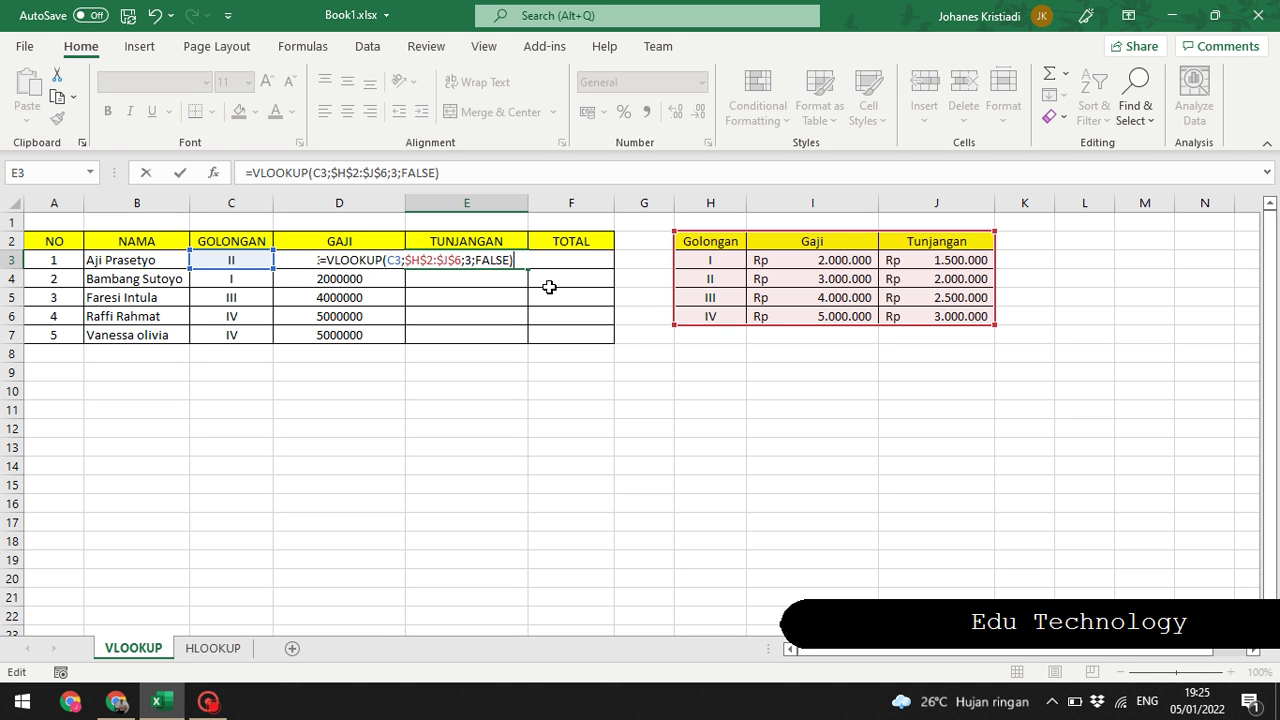
key(Return)
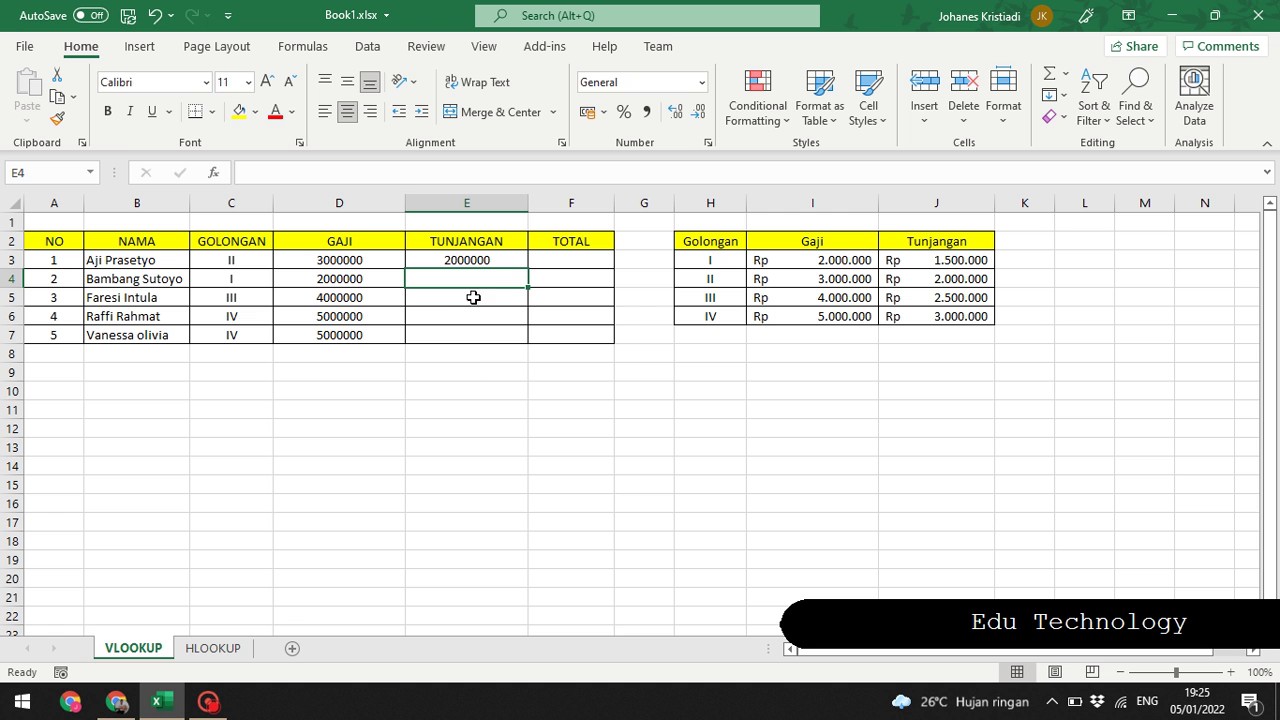
- Copy the VLOOKUP formula from E3 down the TUNJANGAN column through E7
click(476, 260)
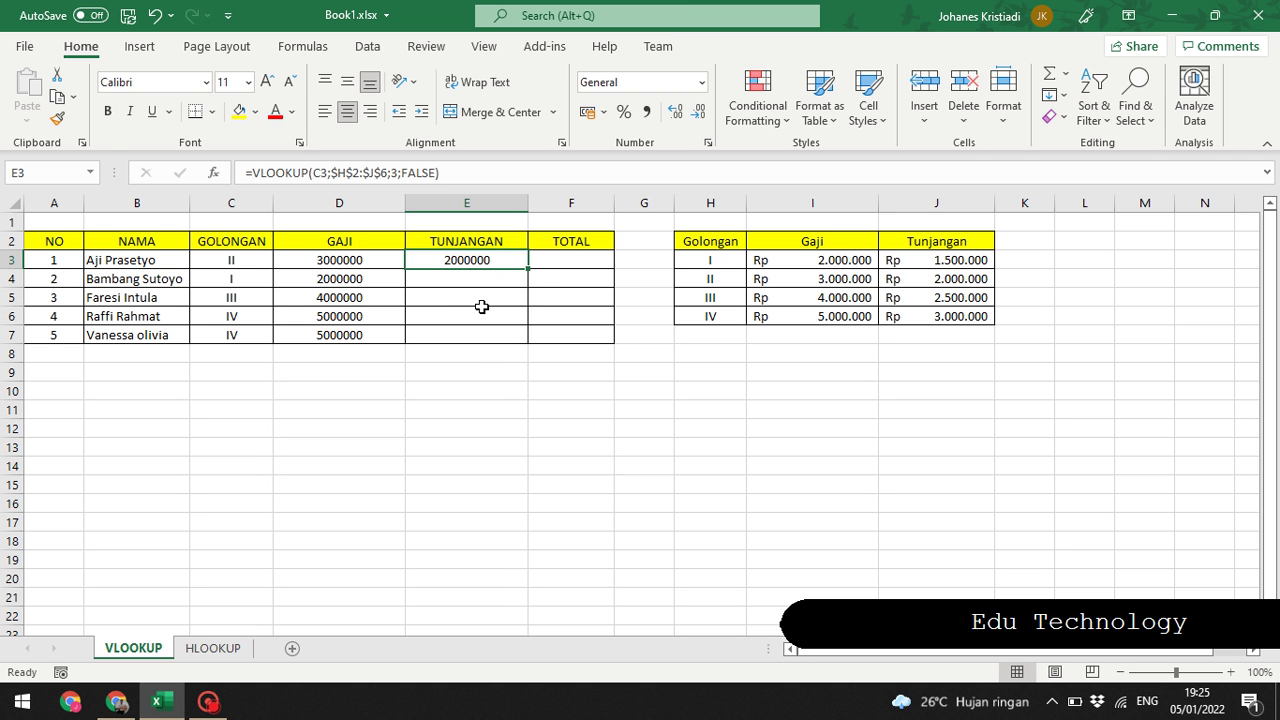
double_click(529, 266)
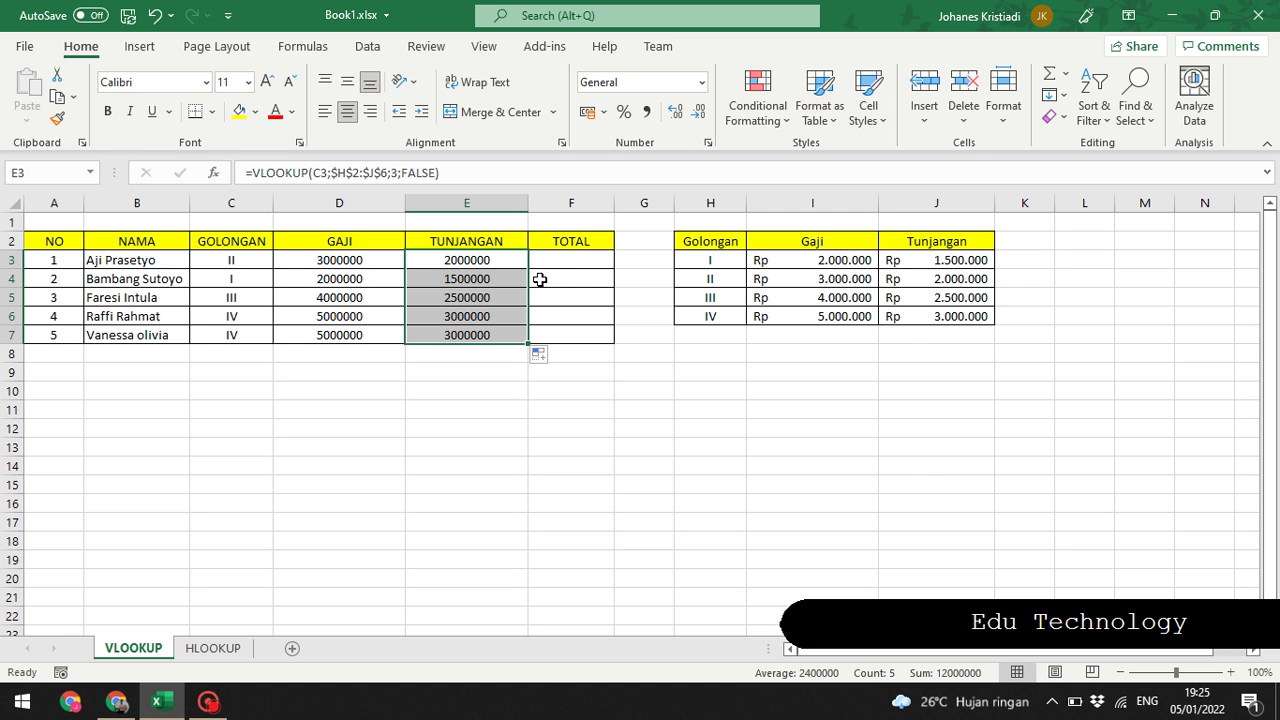
click(554, 291)
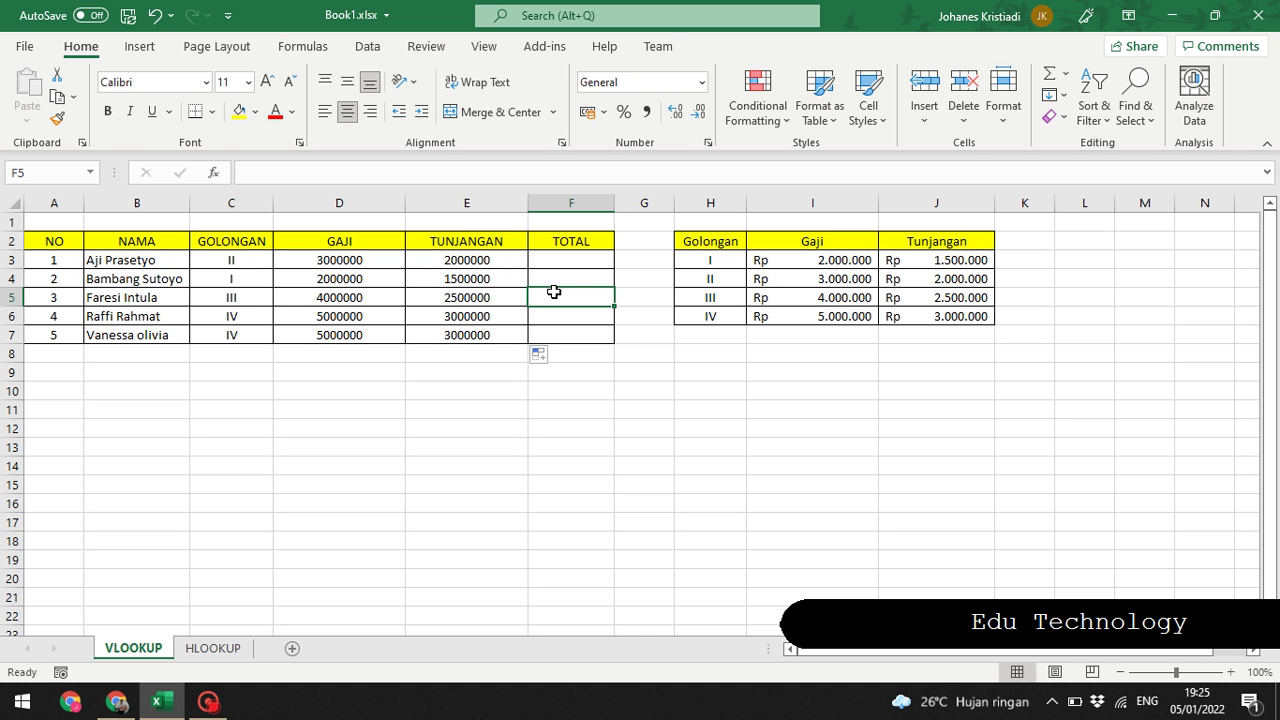
click(801, 267)
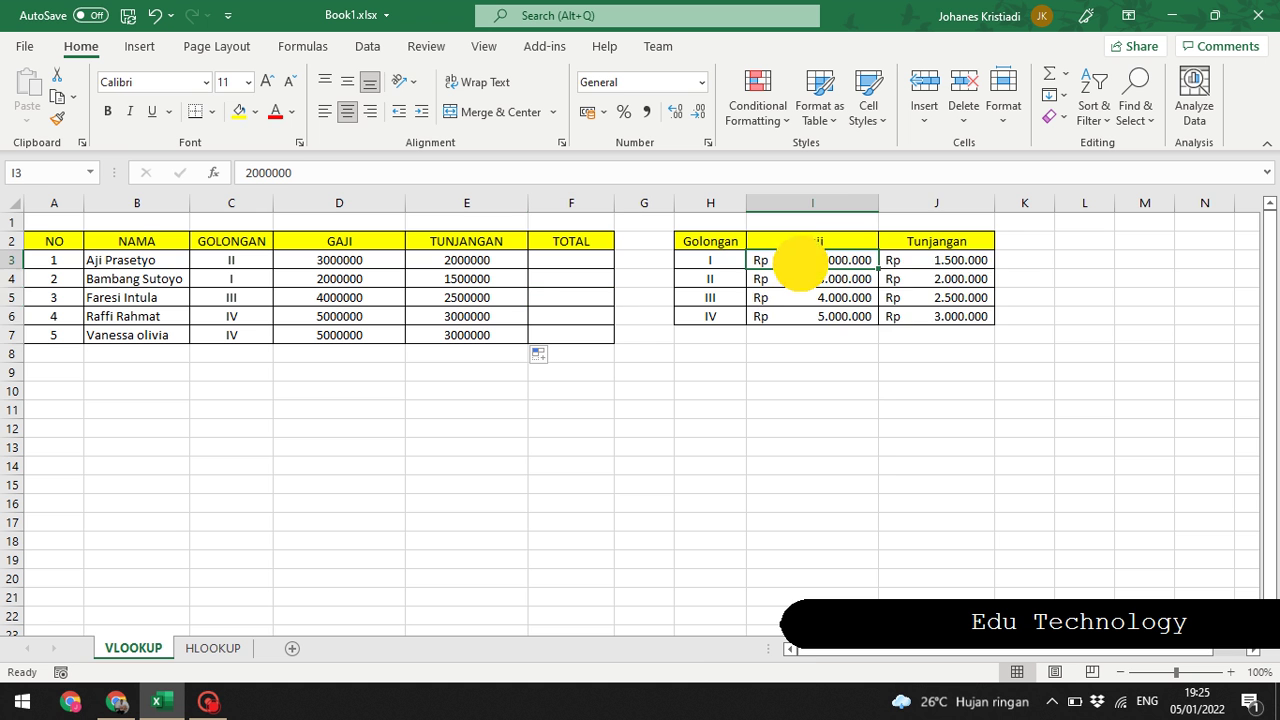
drag(801, 267, 900, 320)
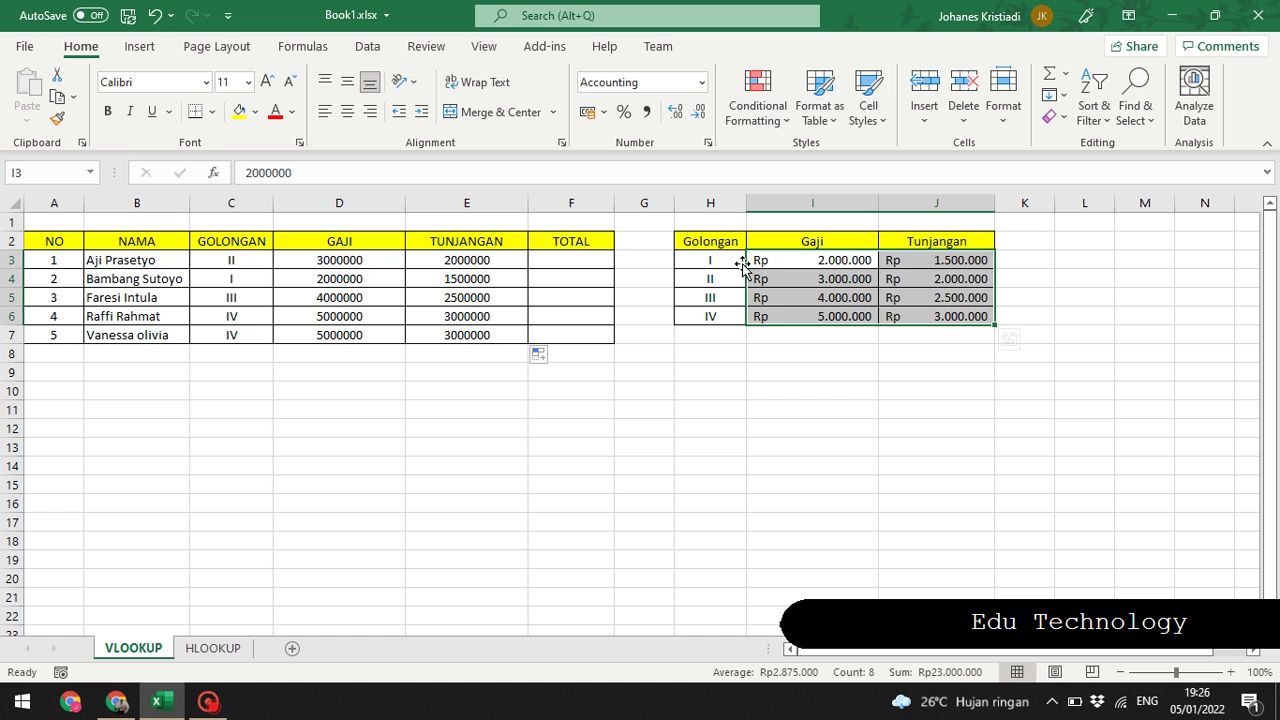
click(771, 314)
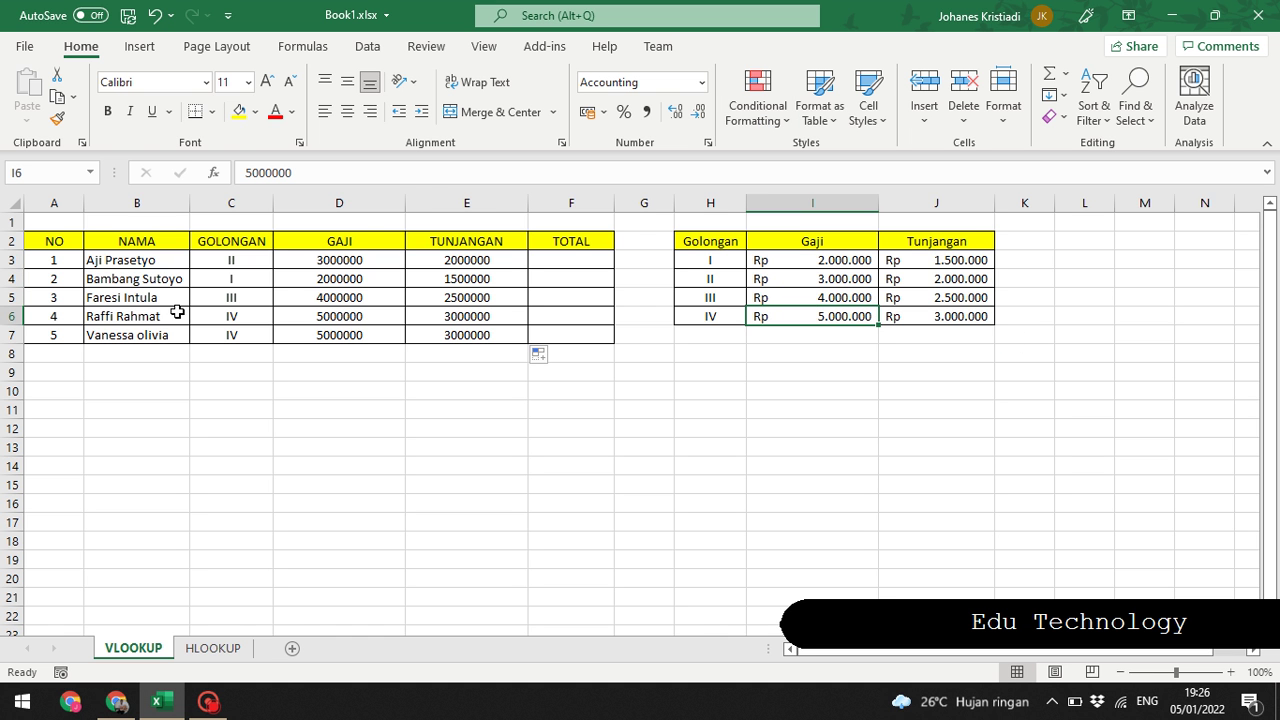
- Format the GAJI and TUNJANGAN values in D3:E7 as Accounting with the Rp currency symbol
click(314, 261)
drag(314, 260, 472, 336)
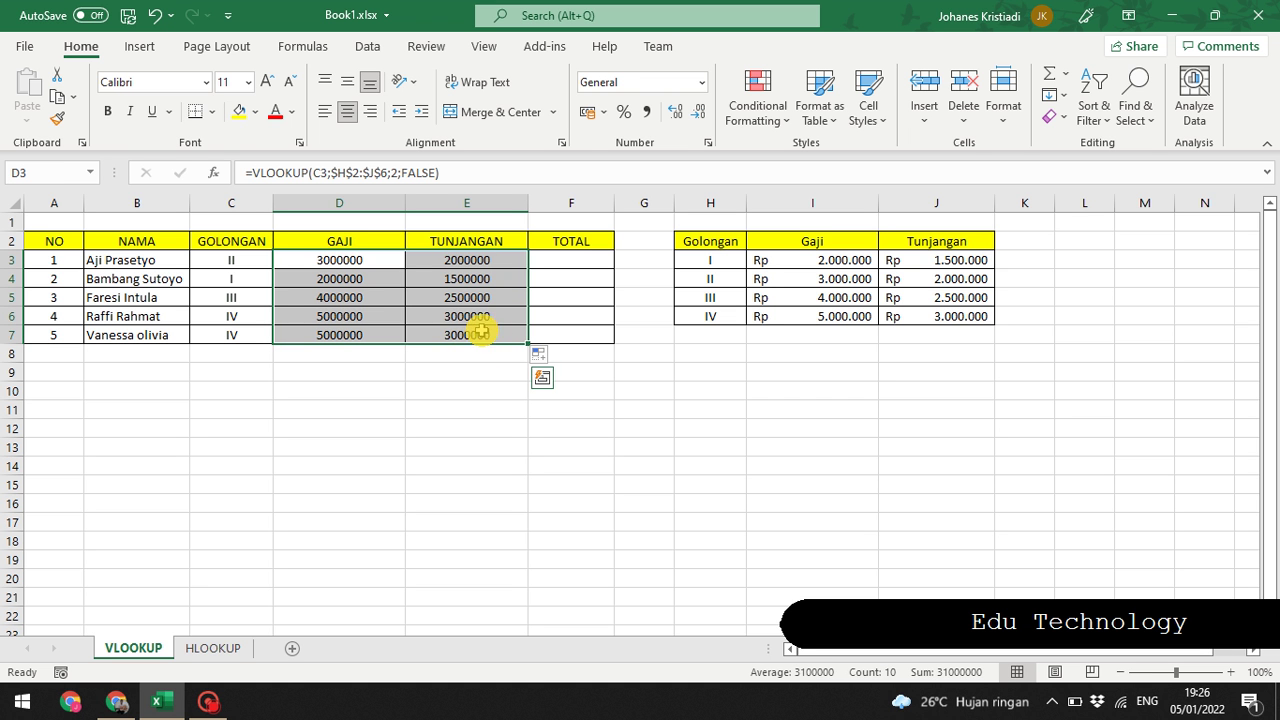
right_click(431, 281)
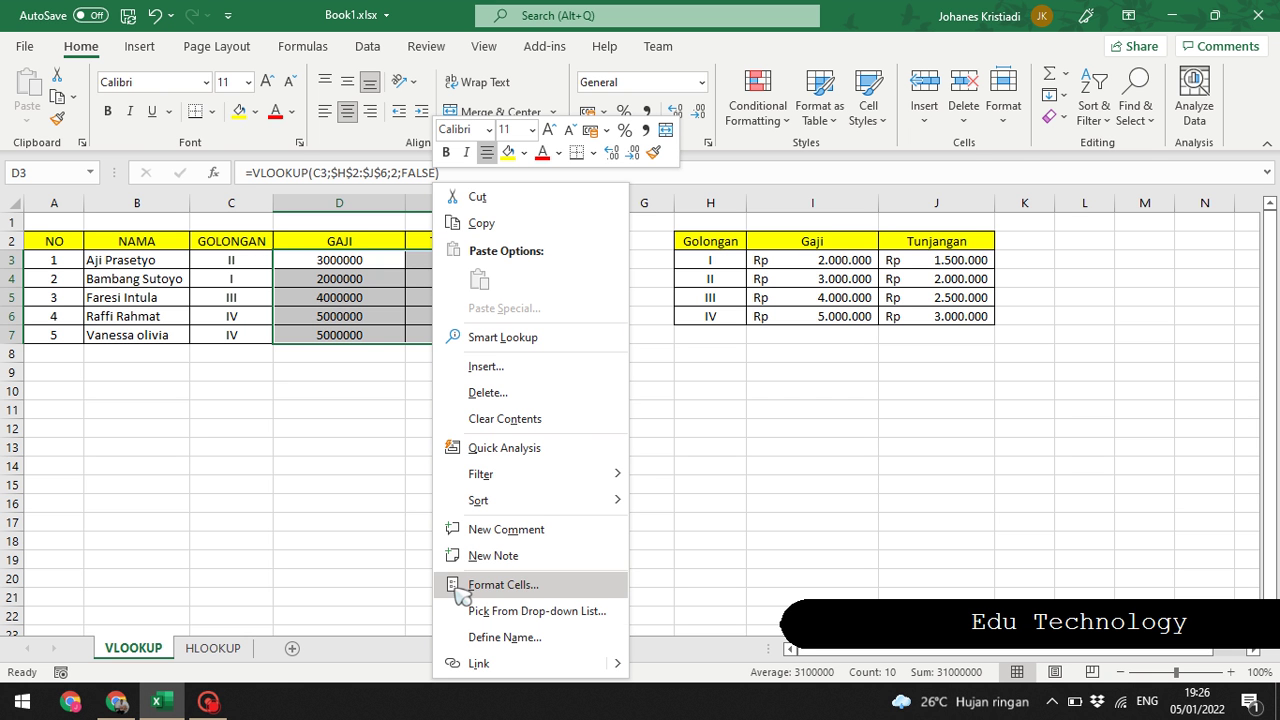
click(490, 585)
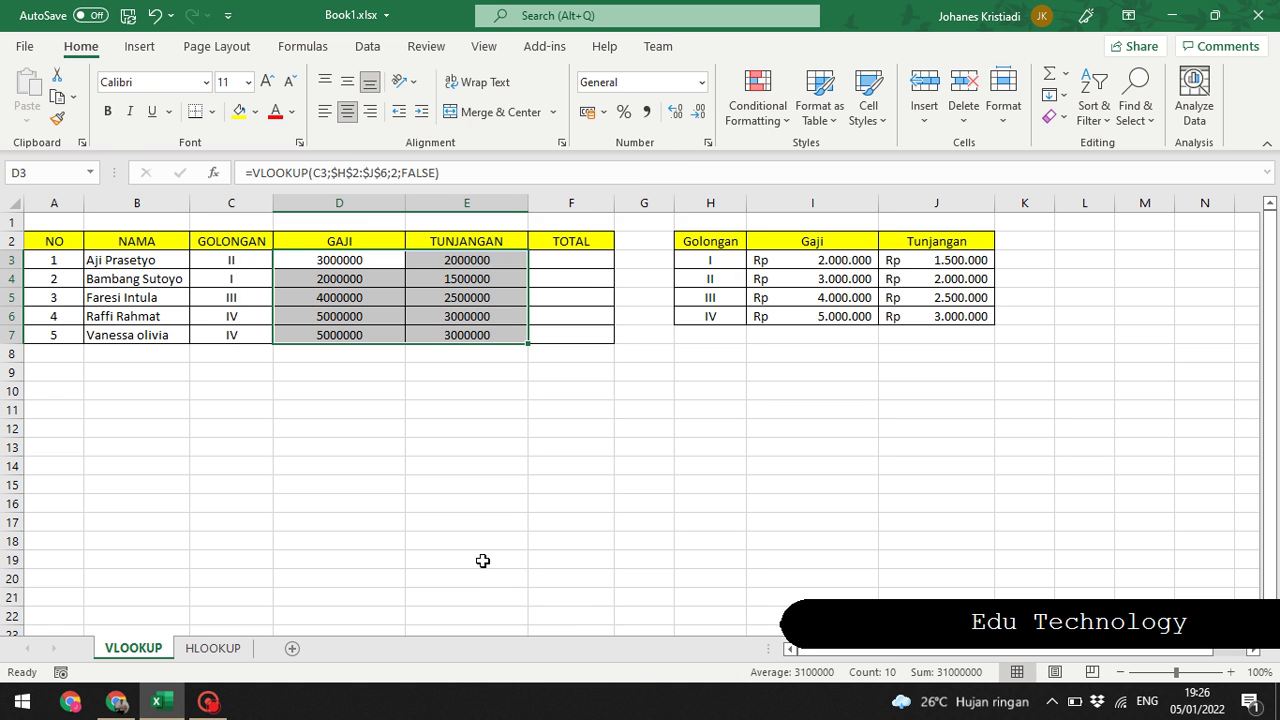
drag(506, 226, 585, 118)
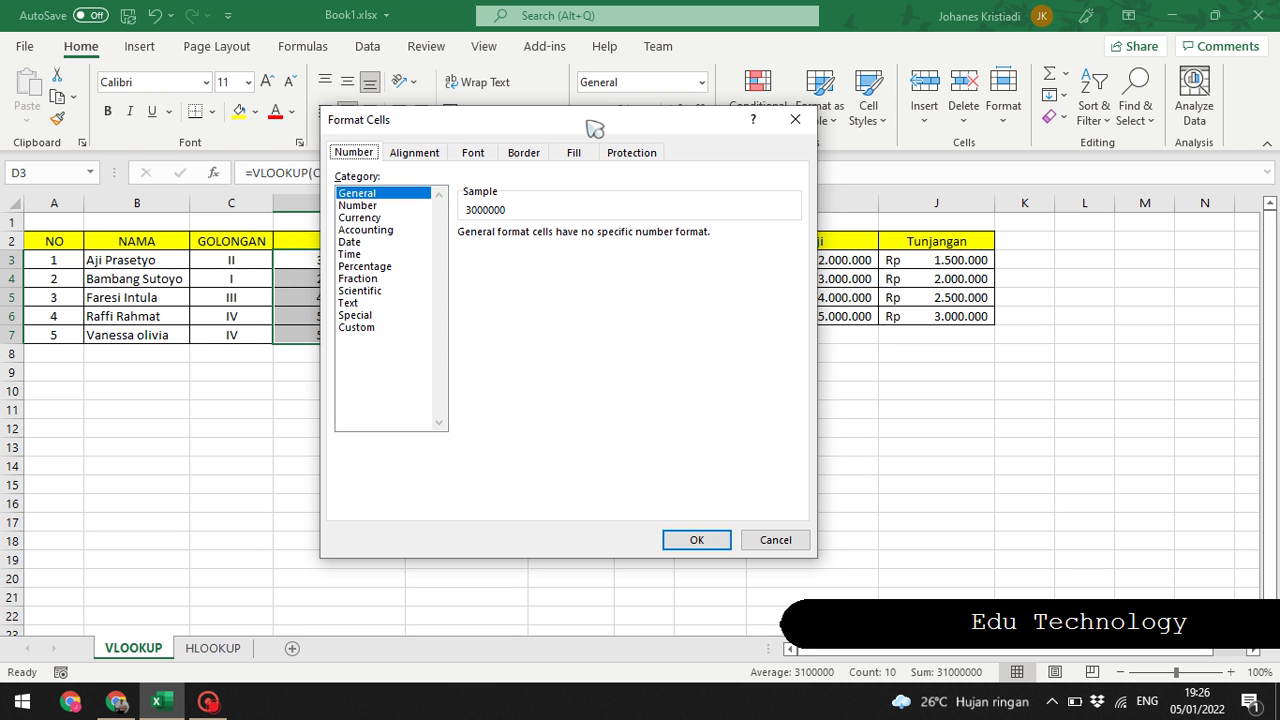
click(388, 231)
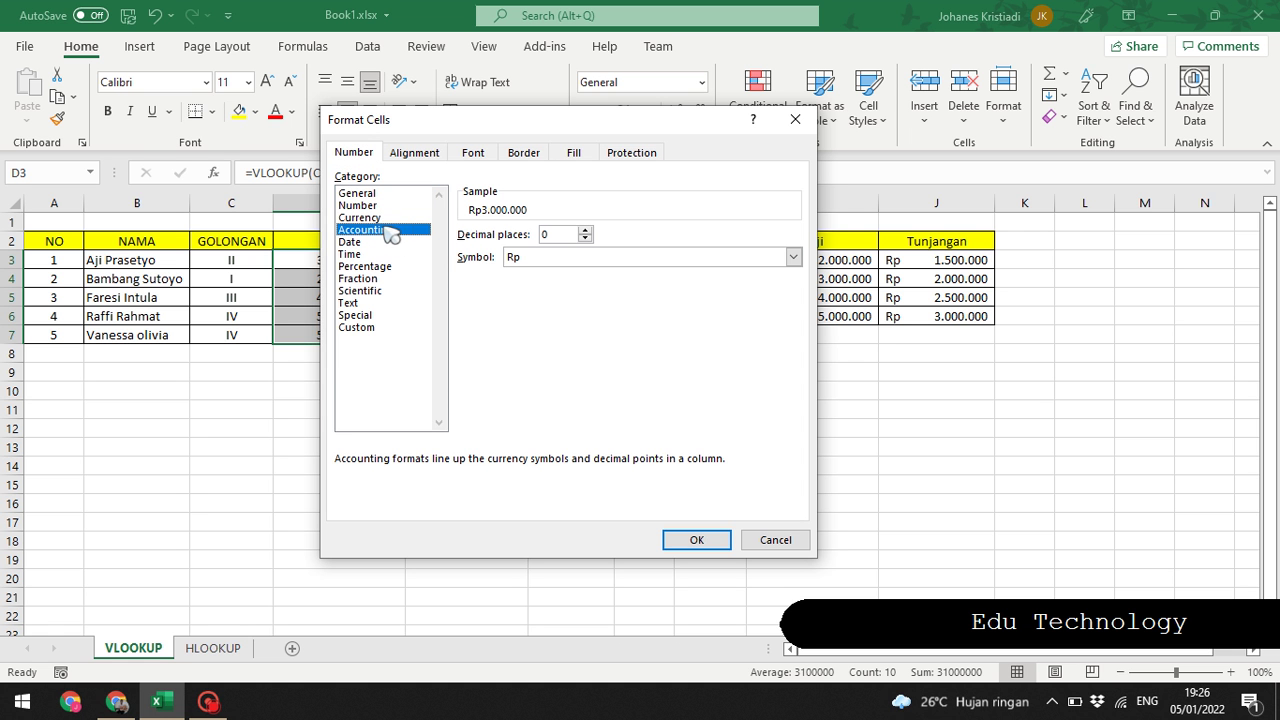
click(554, 260)
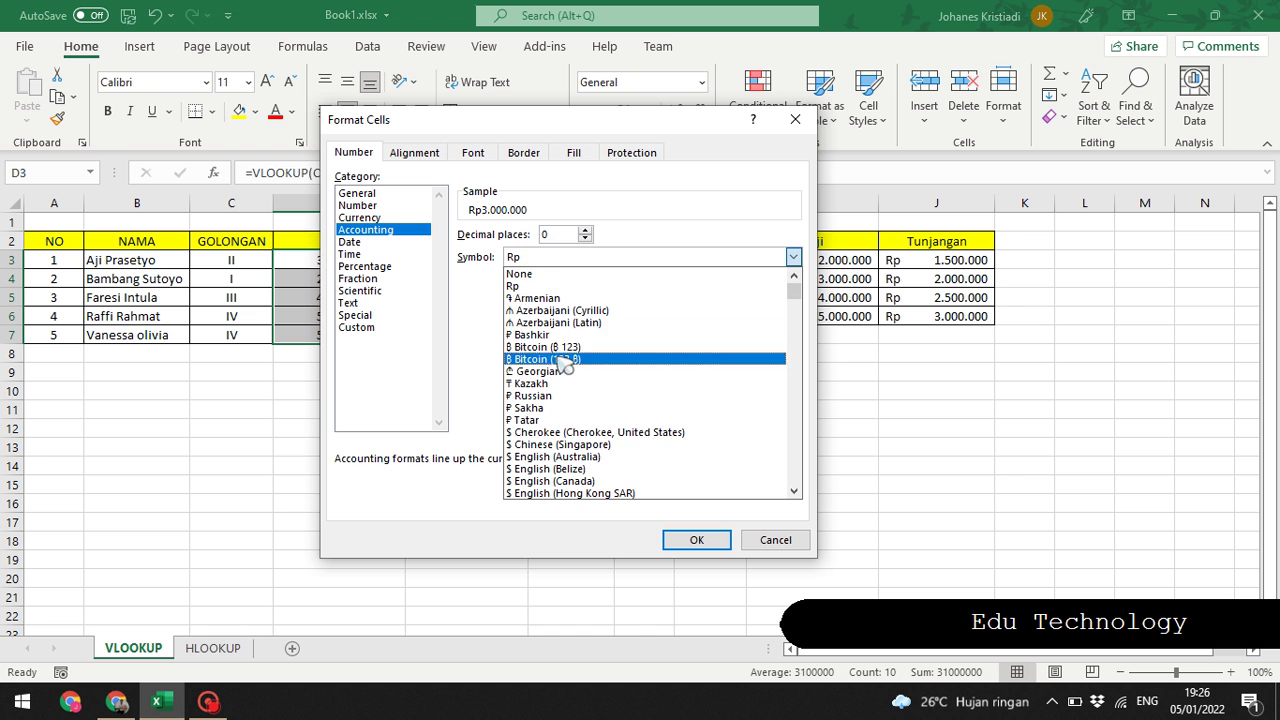
scroll(560, 410, down, 4)
scroll(560, 417, down, 2)
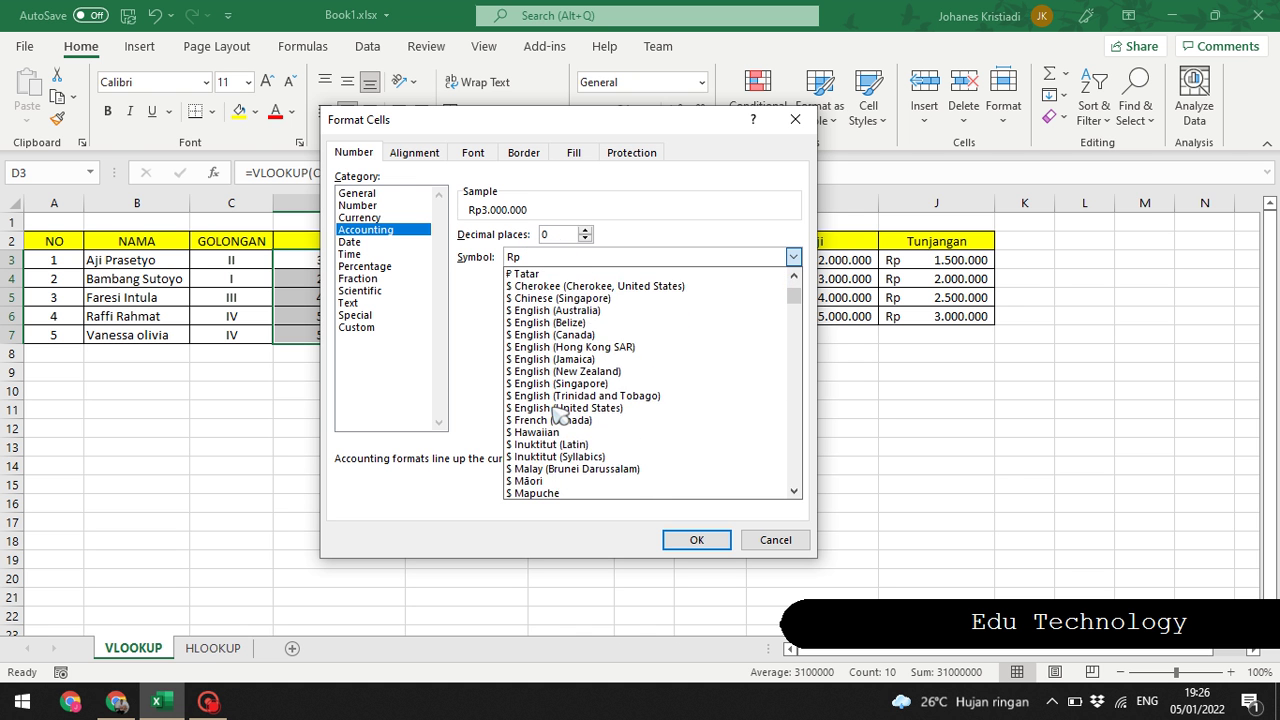
scroll(560, 417, up, 4)
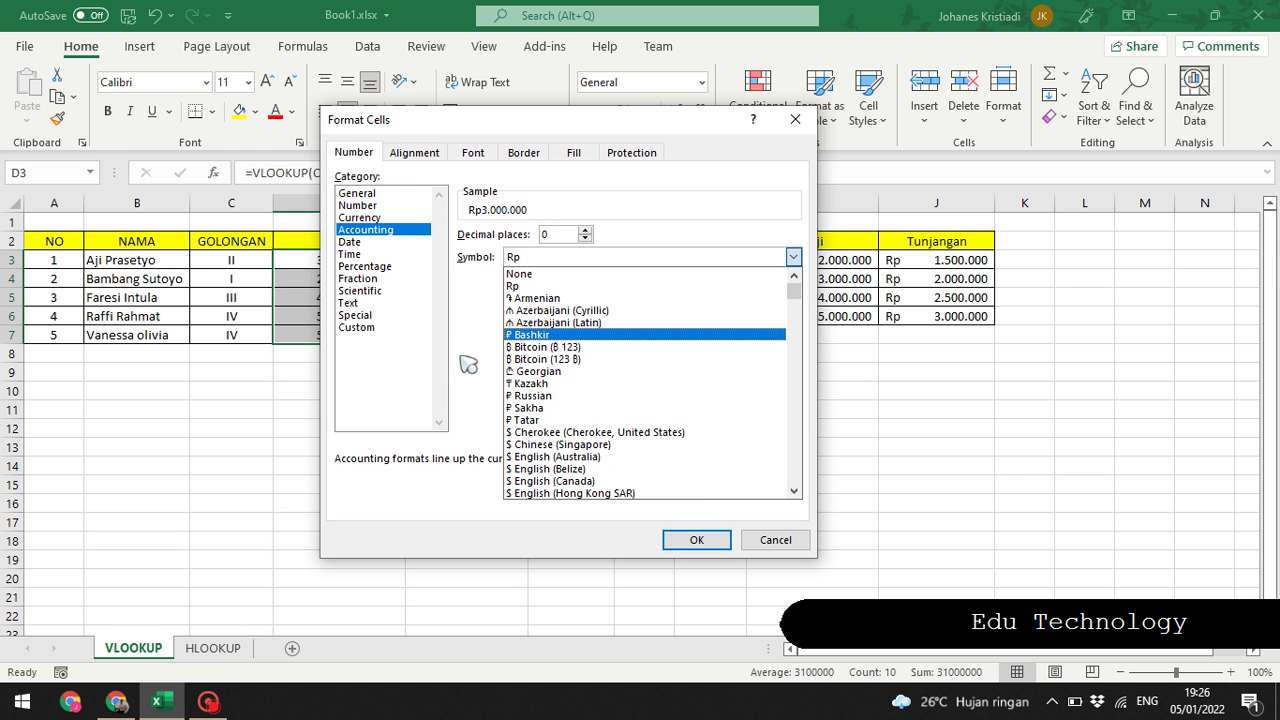
click(508, 287)
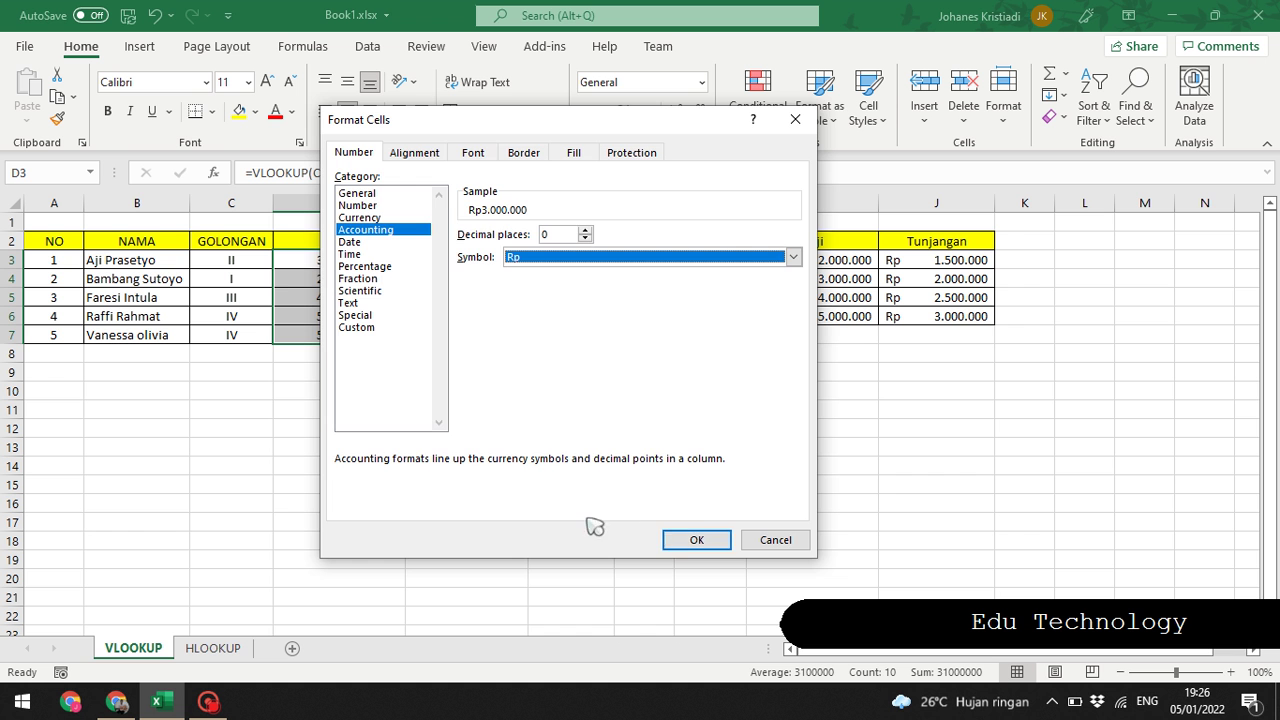
click(674, 539)
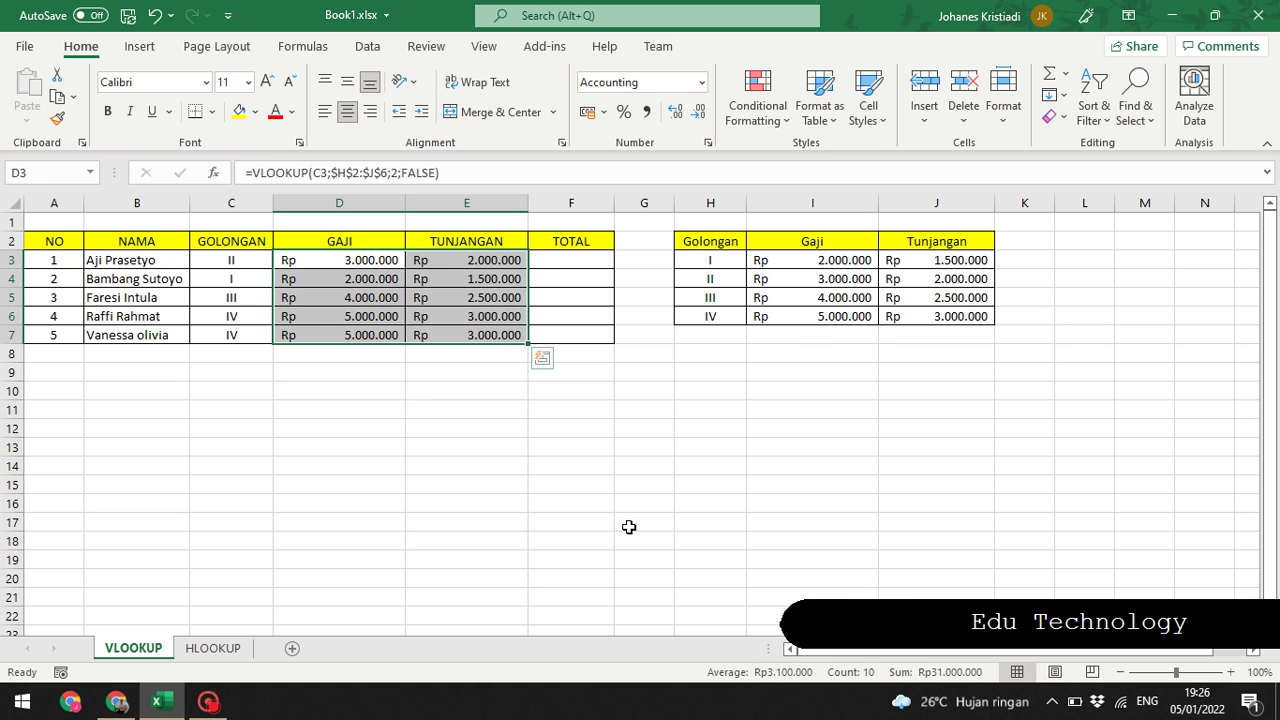
click(378, 389)
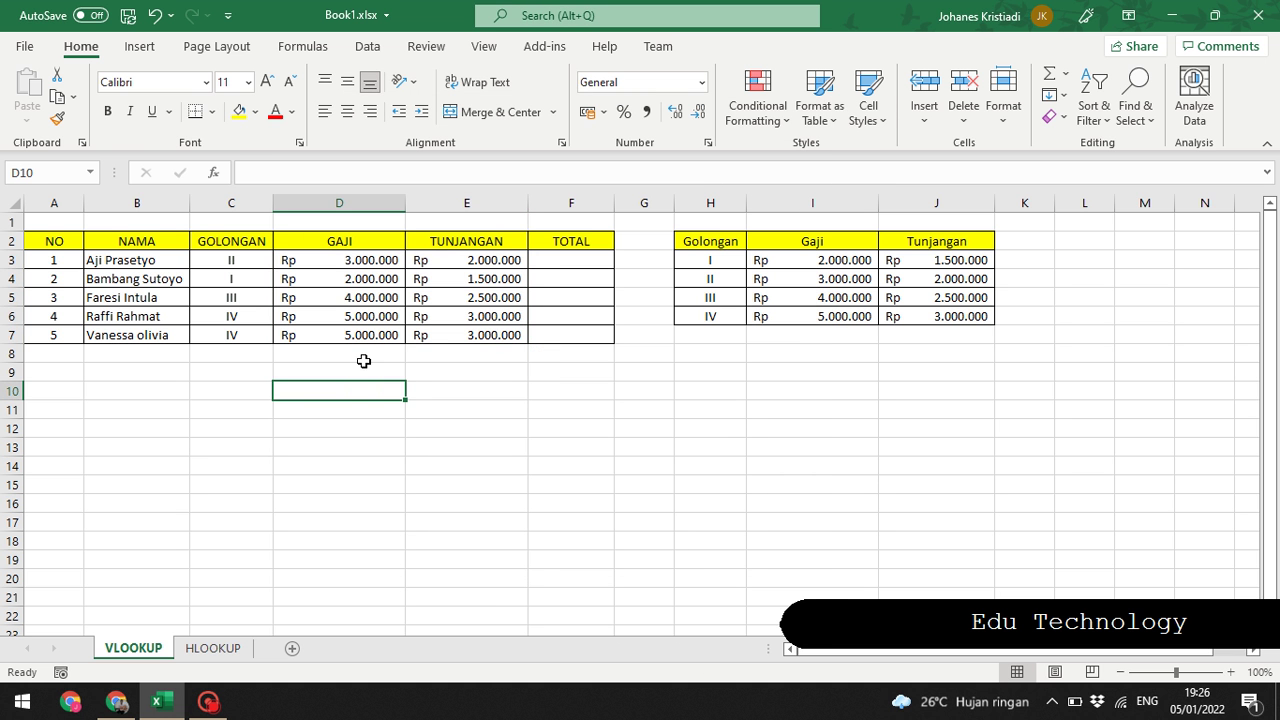
click(342, 263)
click(358, 282)
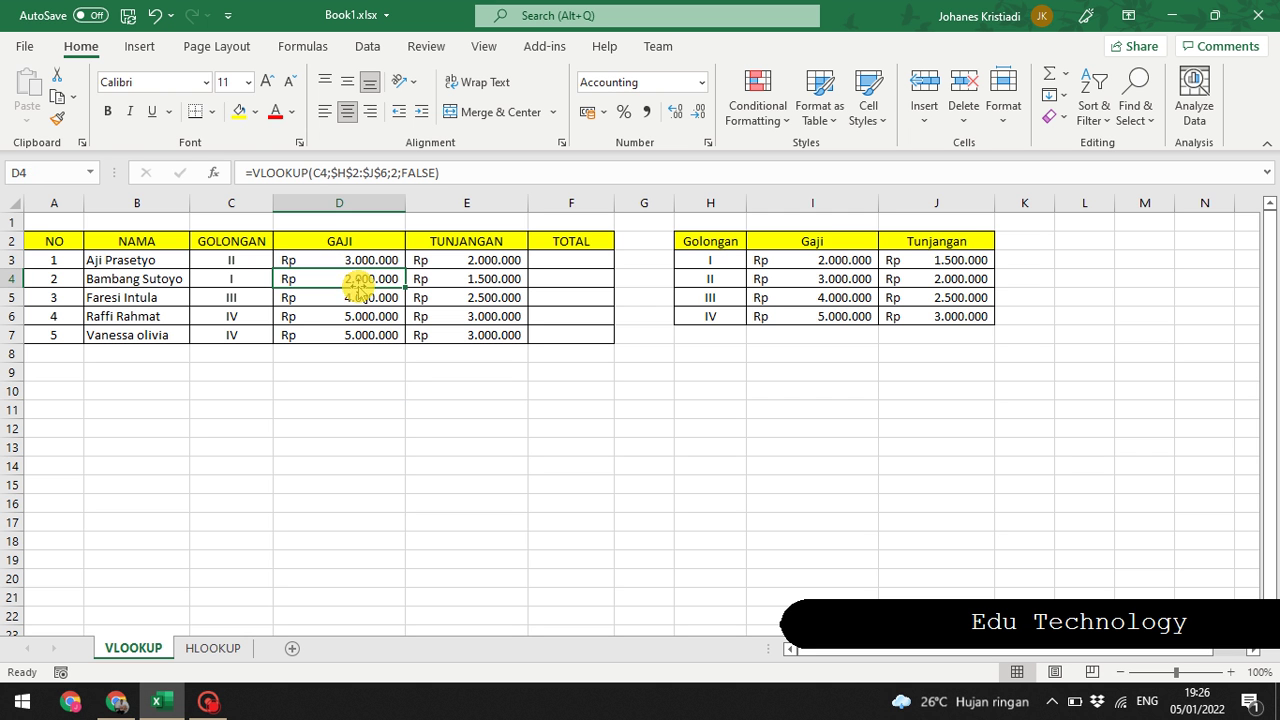
- Check the VLOOKUP formulas in the GAJI and TUNJANGAN cells of the employee table
click(360, 298)
click(366, 316)
click(366, 335)
click(434, 335)
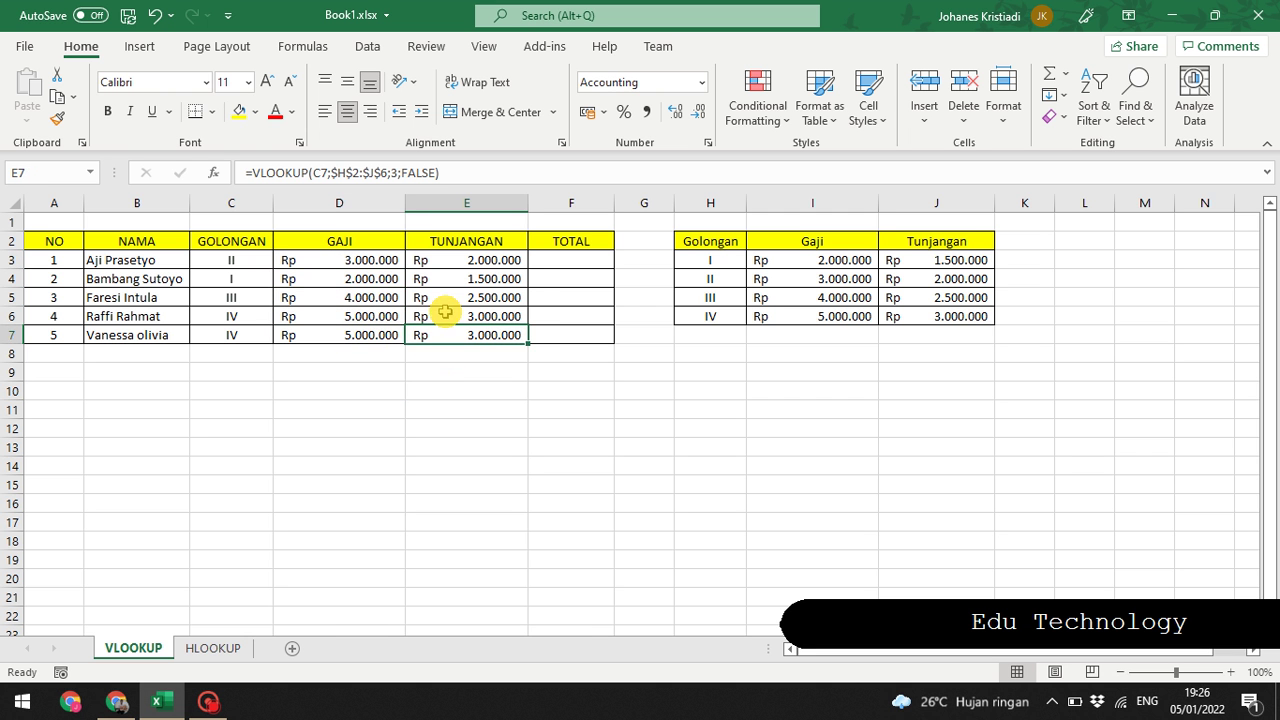
click(436, 316)
click(438, 297)
click(440, 279)
click(511, 259)
- Enter =SUM(D3:E3) in the first TOTAL cell, F3, to add the salary and allowance
click(584, 262)
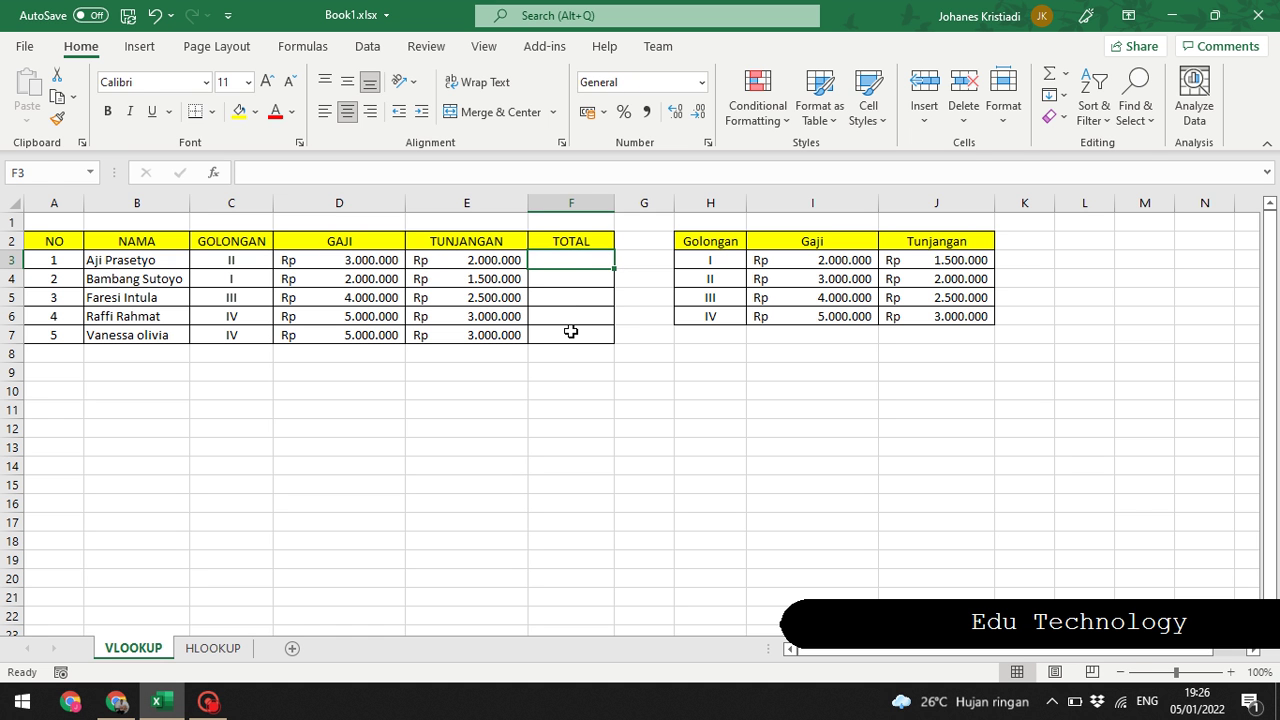
text(=SU)
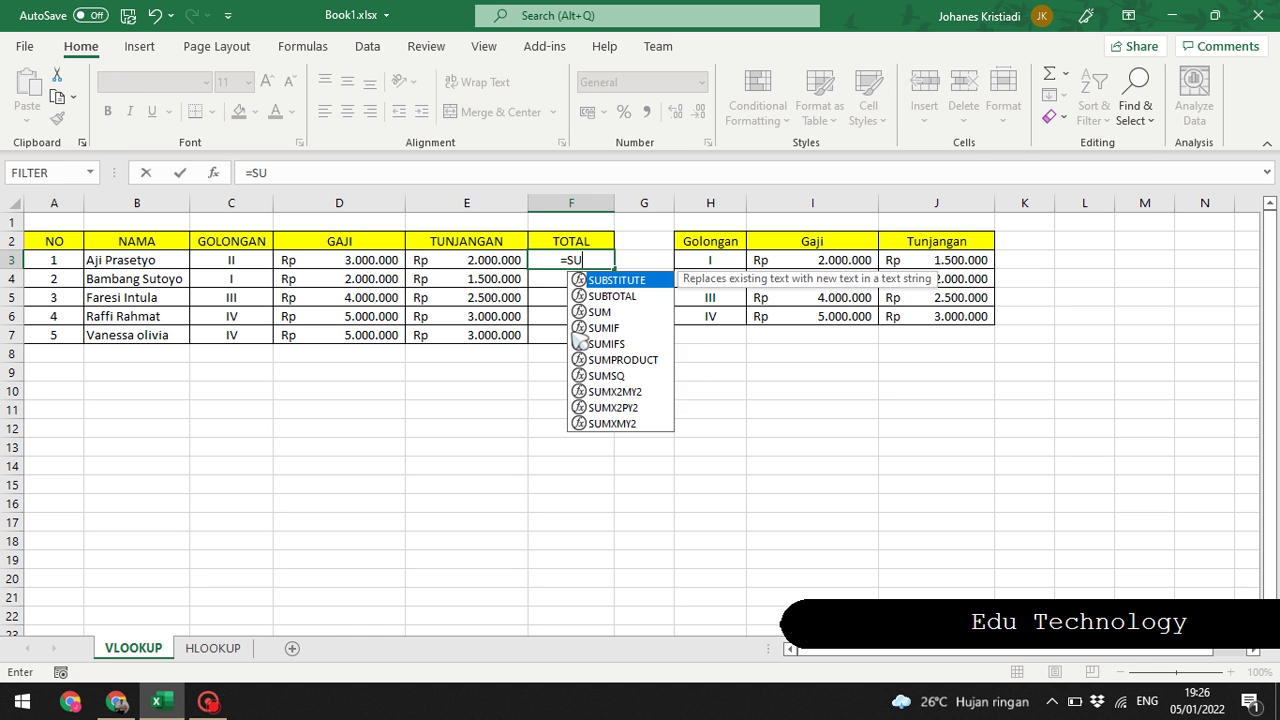
text(M()
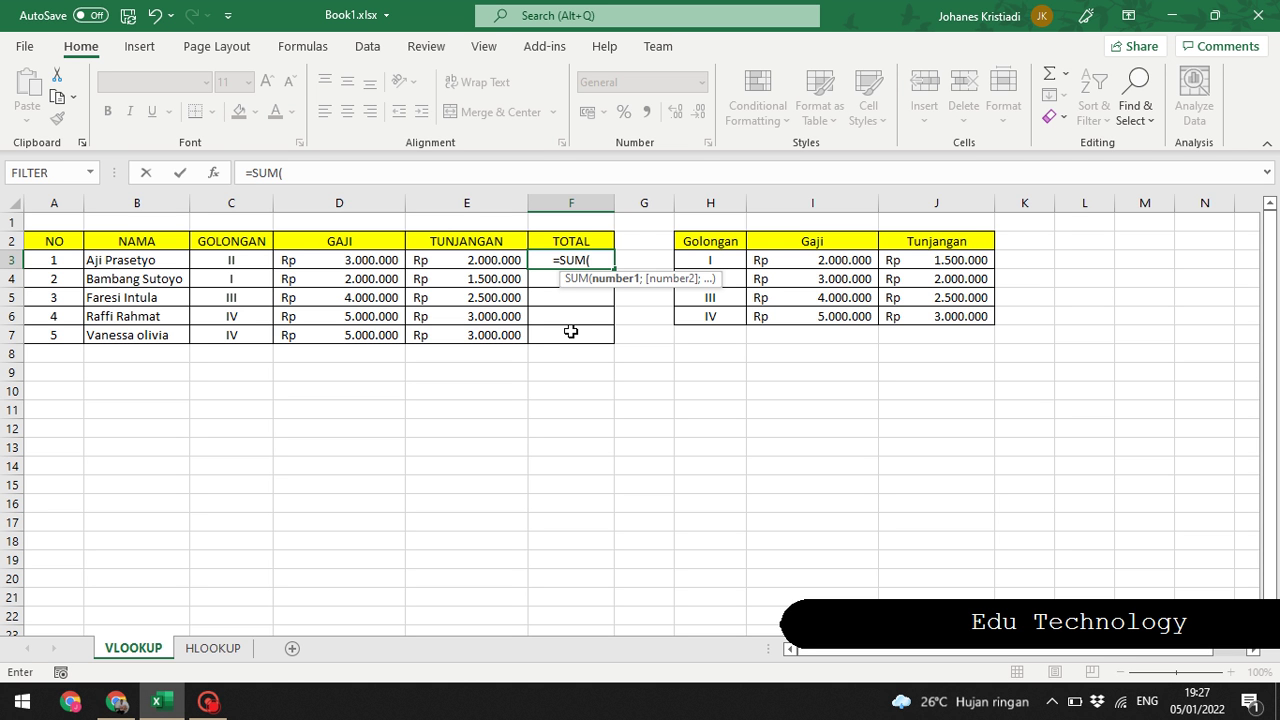
click(335, 262)
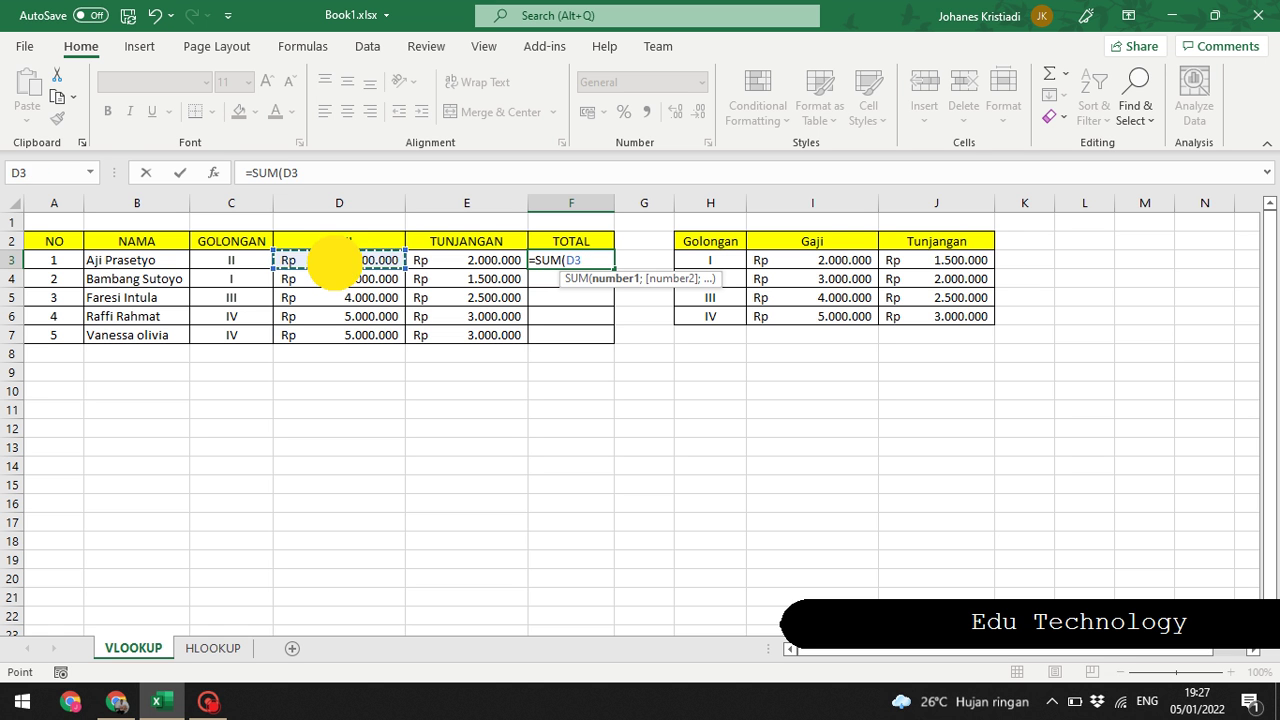
drag(335, 262, 466, 258)
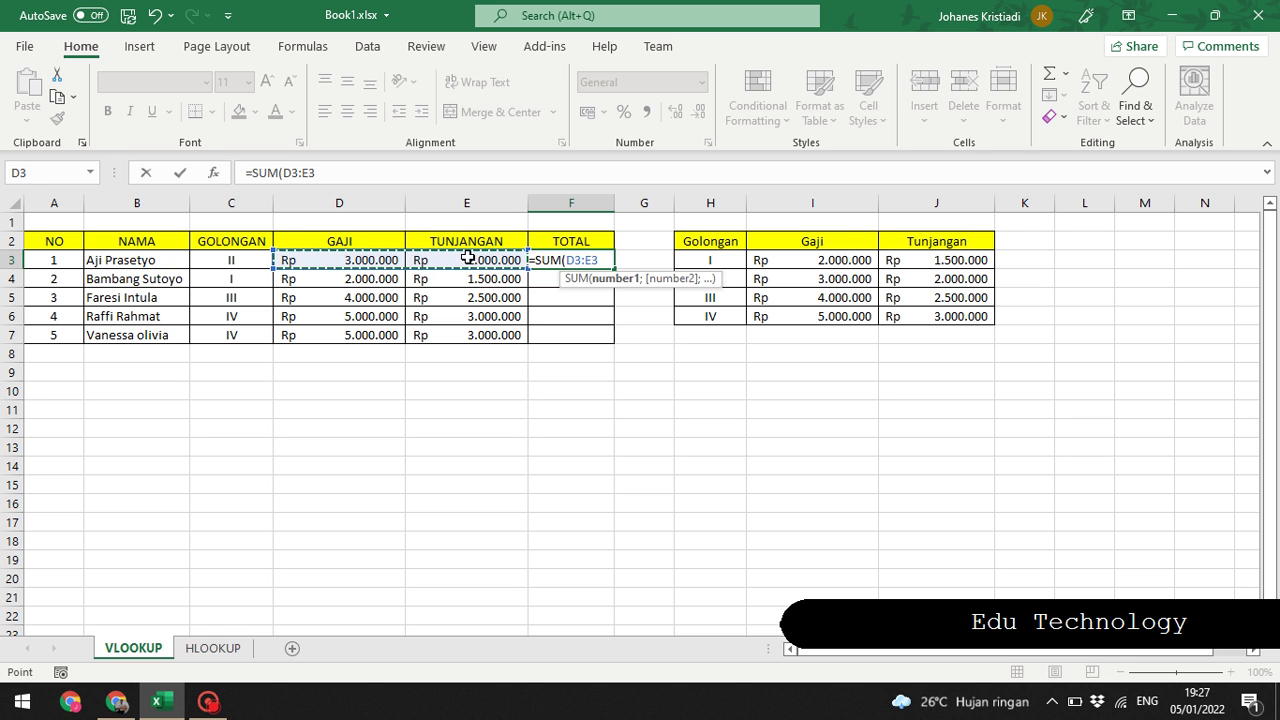
text())
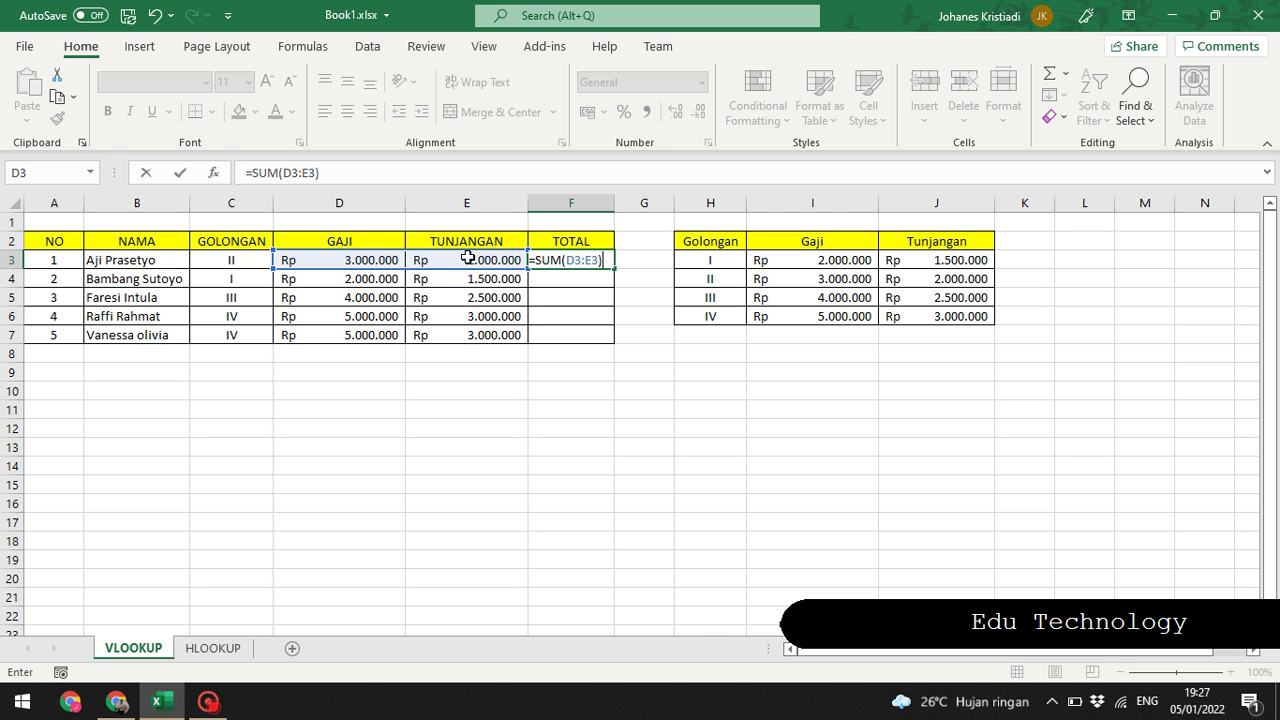
key(Return)
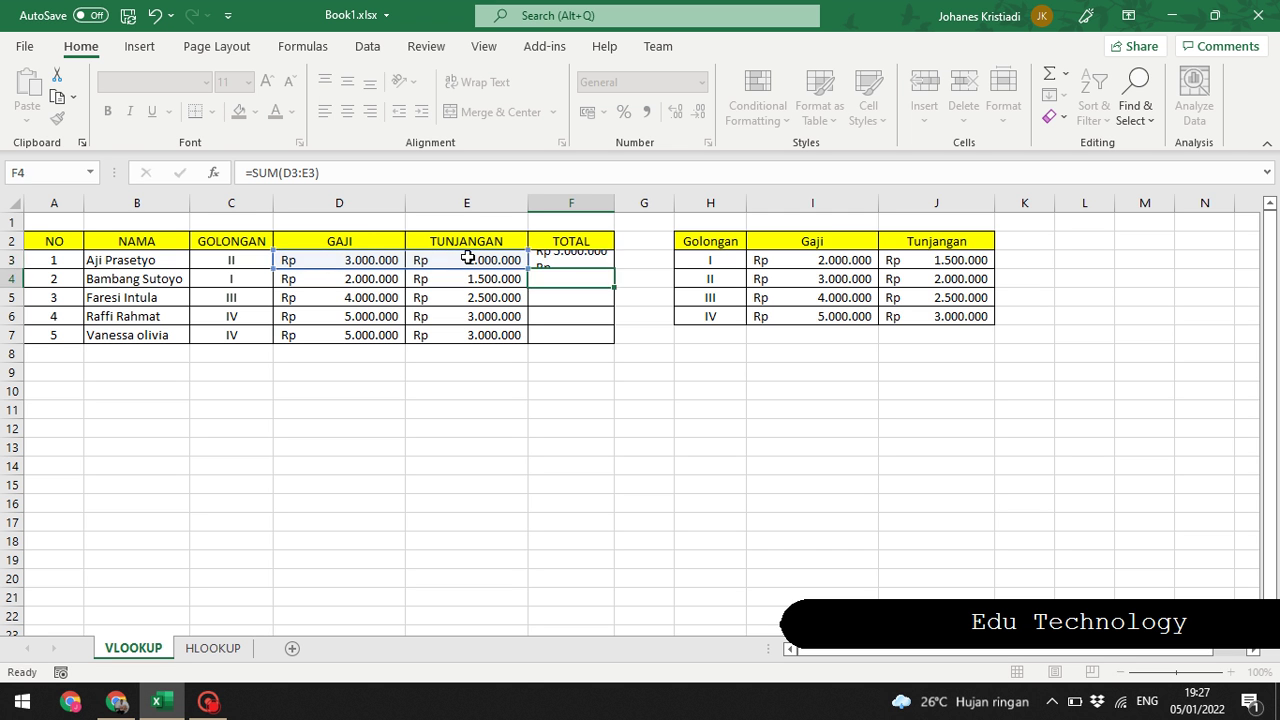
- Copy the SUM formula from F3 down the TOTAL column through F7 and check the filled cells
click(556, 256)
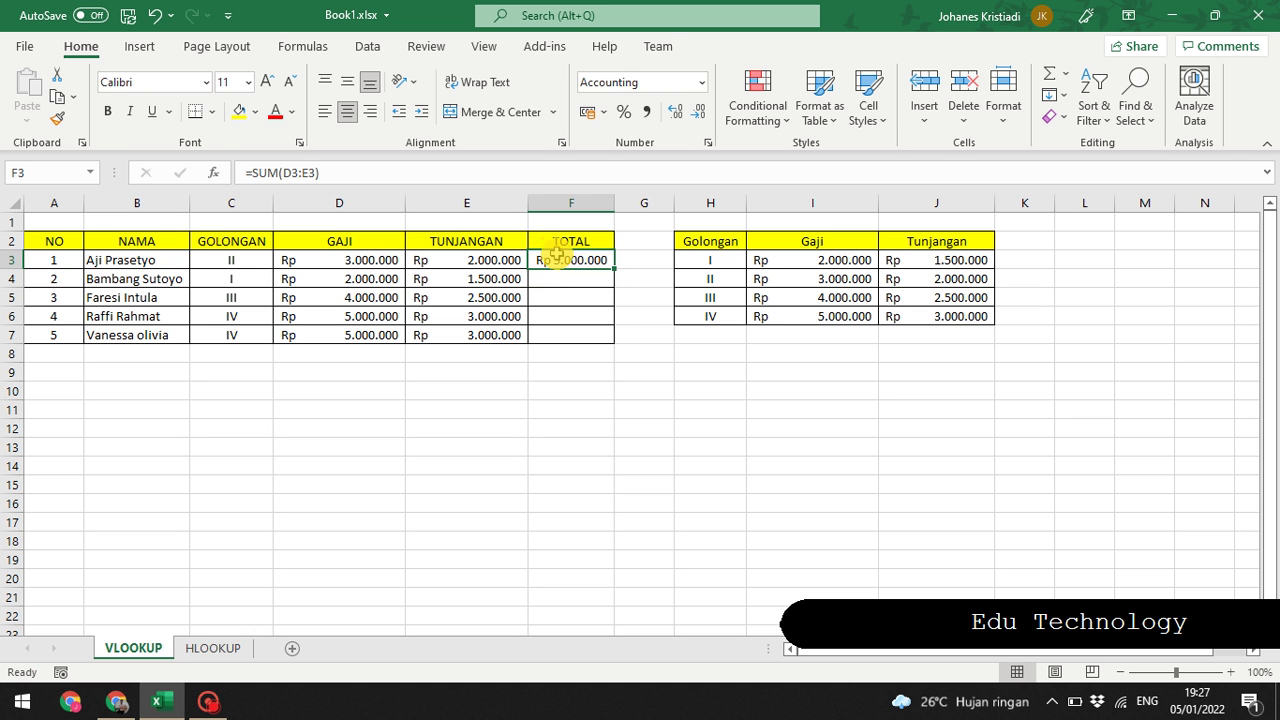
double_click(614, 269)
click(650, 318)
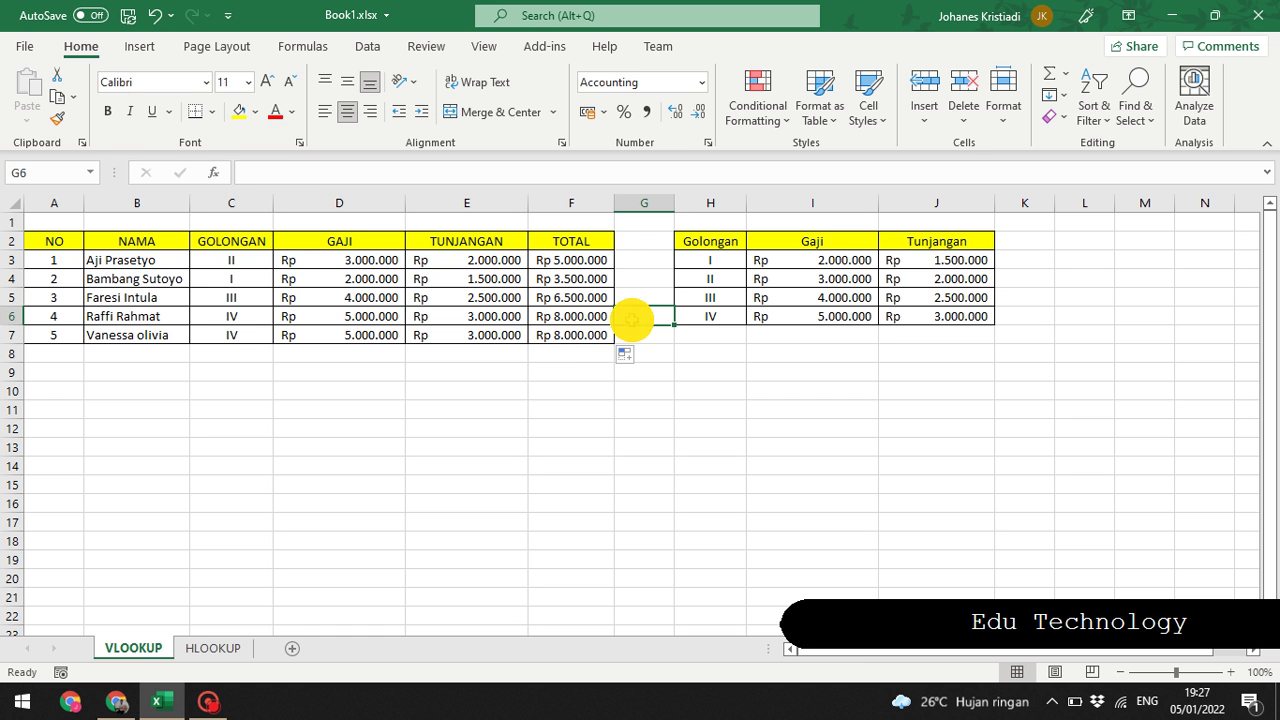
click(552, 336)
click(549, 298)
click(549, 262)
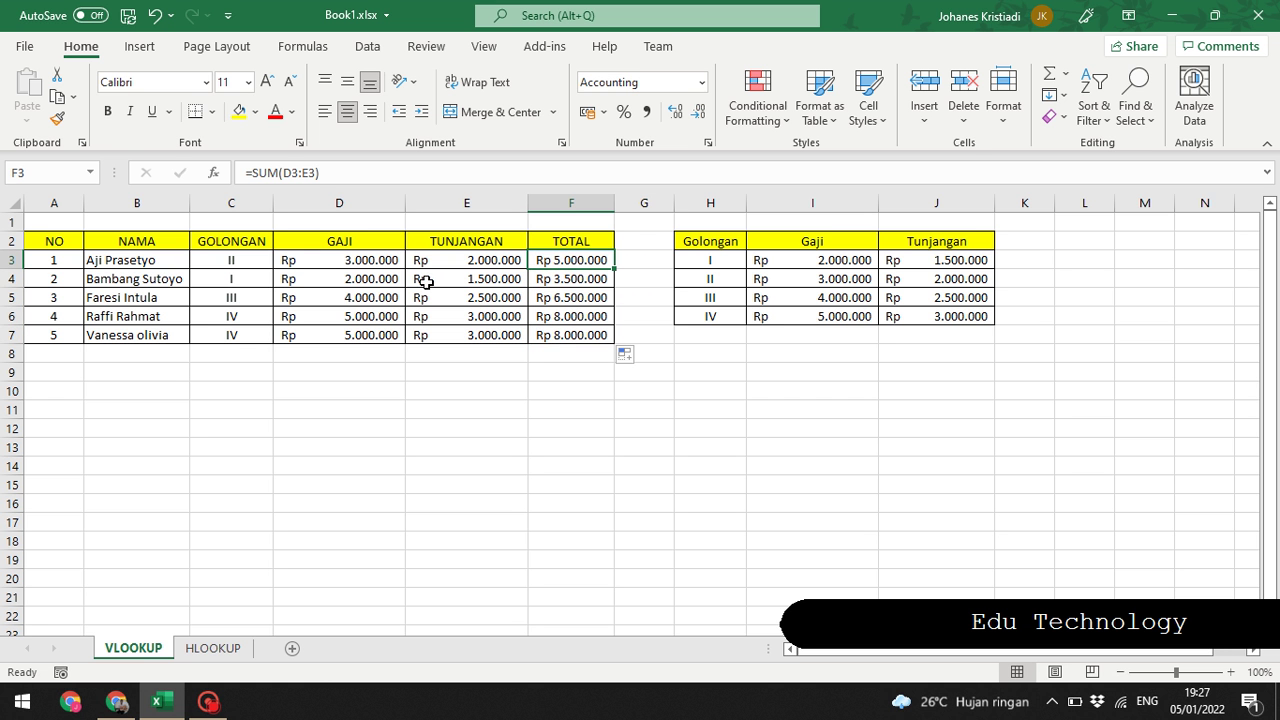
click(38, 221)
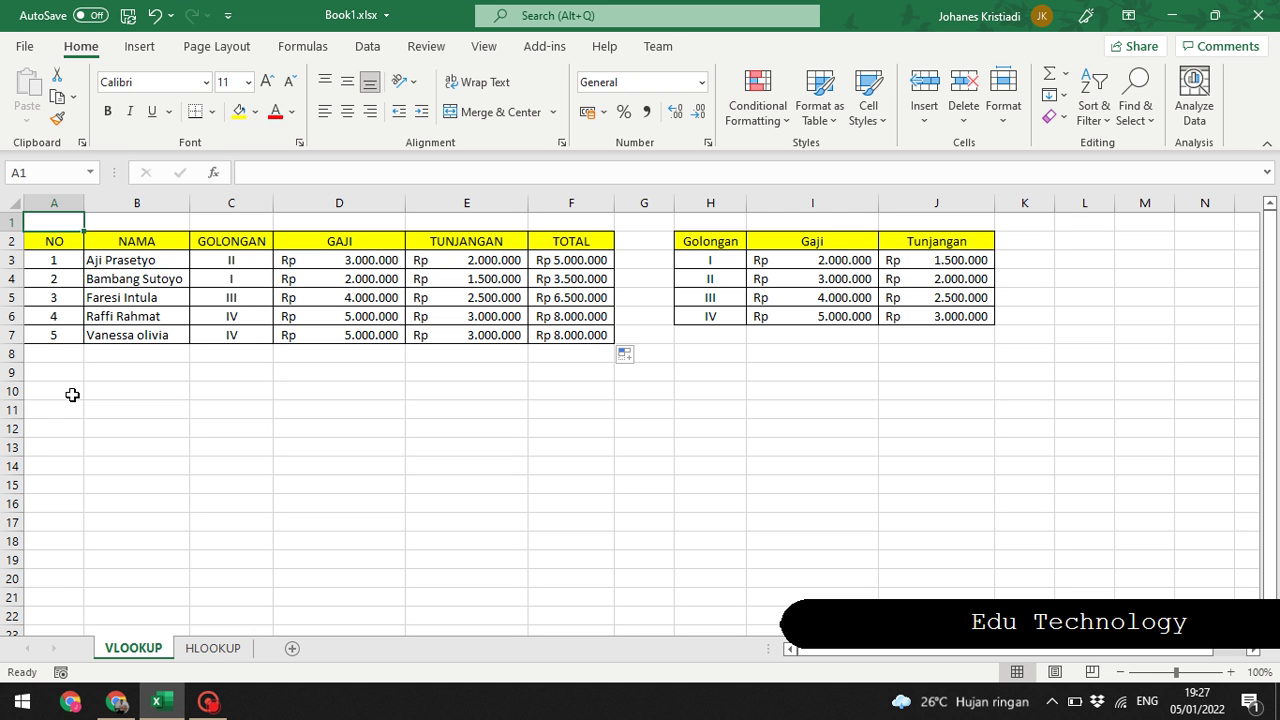
- Switch to the HLOOKUP sheet and examine the Golongan, Gaji and Tunjangan rows of its horizontal reference table
click(205, 650)
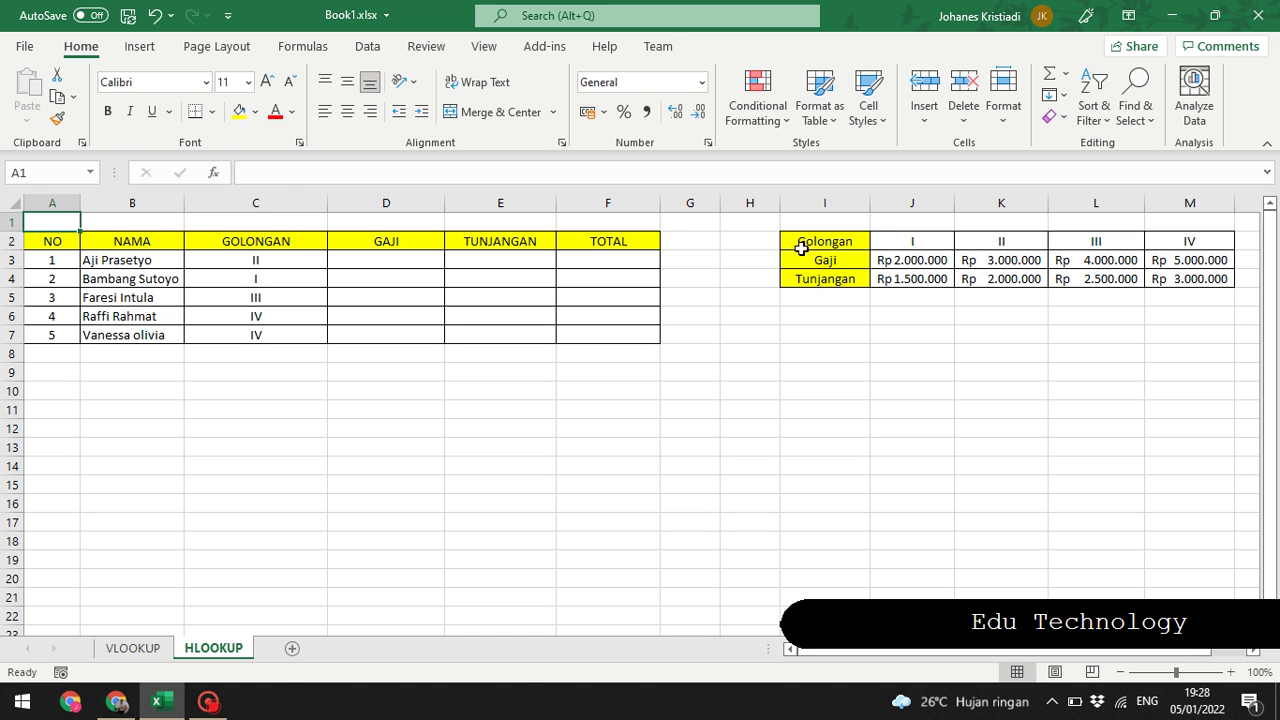
click(798, 243)
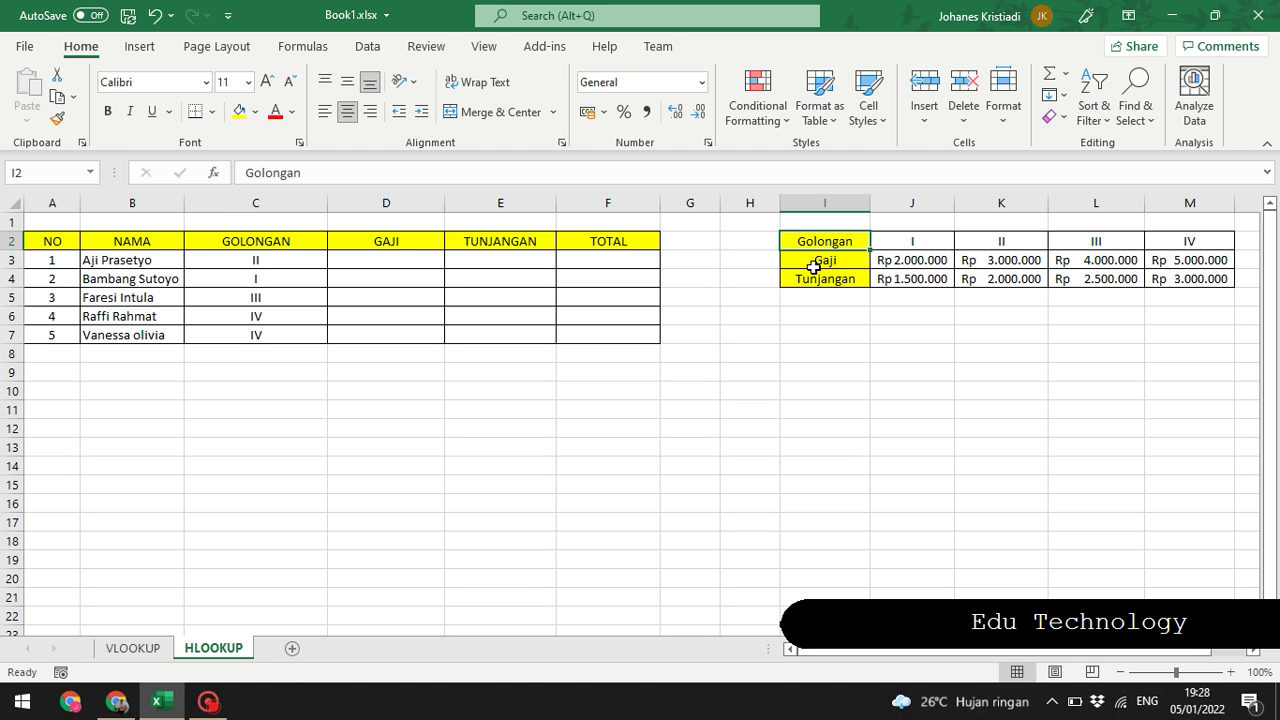
click(806, 238)
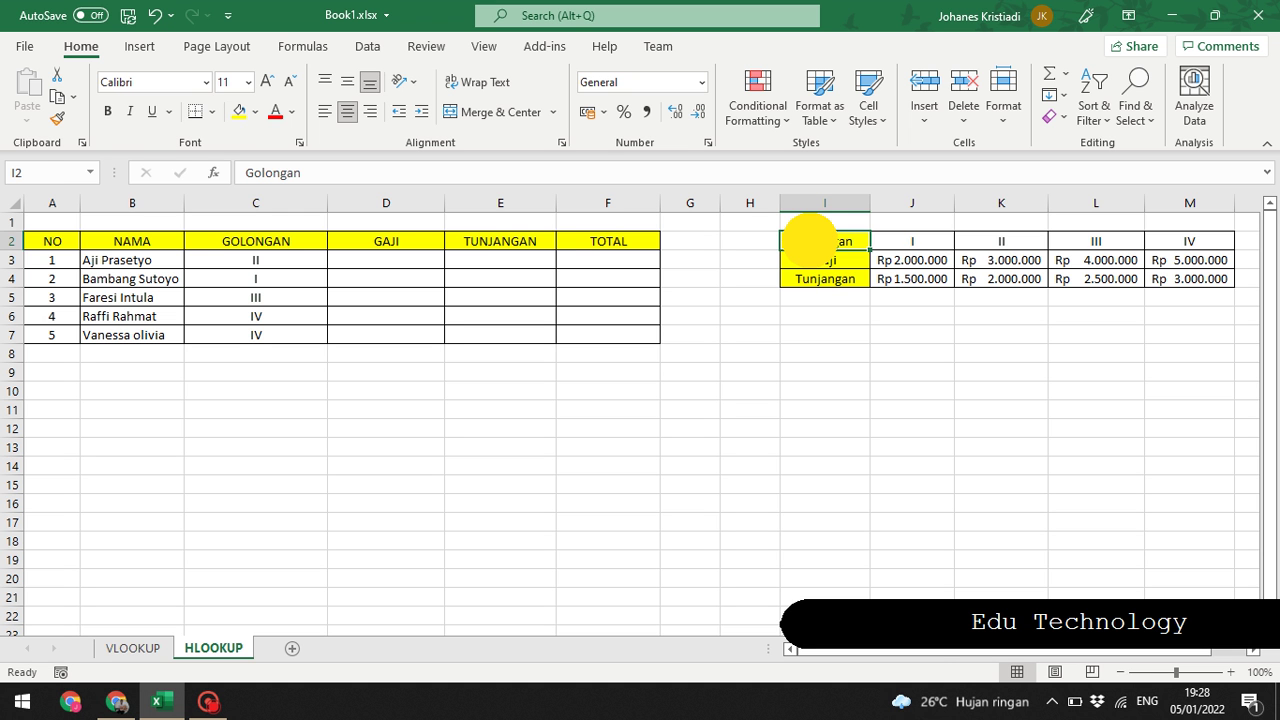
drag(806, 238, 1188, 243)
click(815, 259)
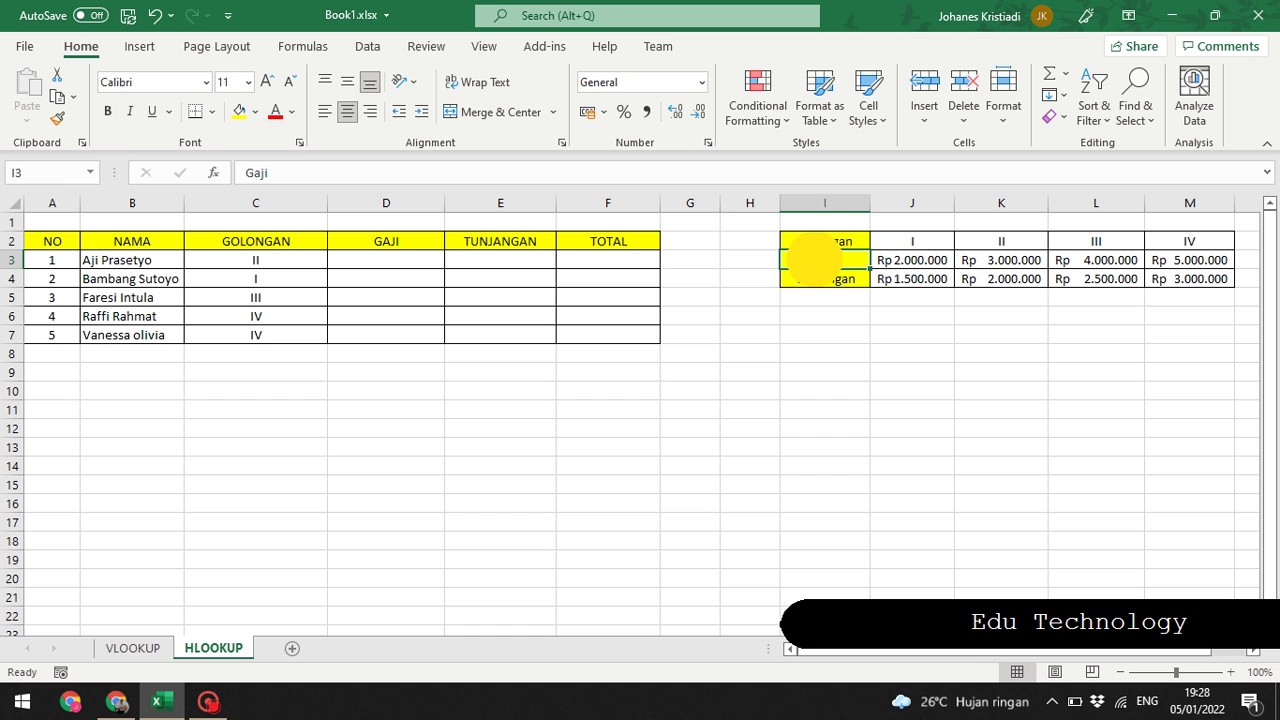
drag(815, 259, 1210, 260)
drag(797, 277, 1152, 288)
click(840, 301)
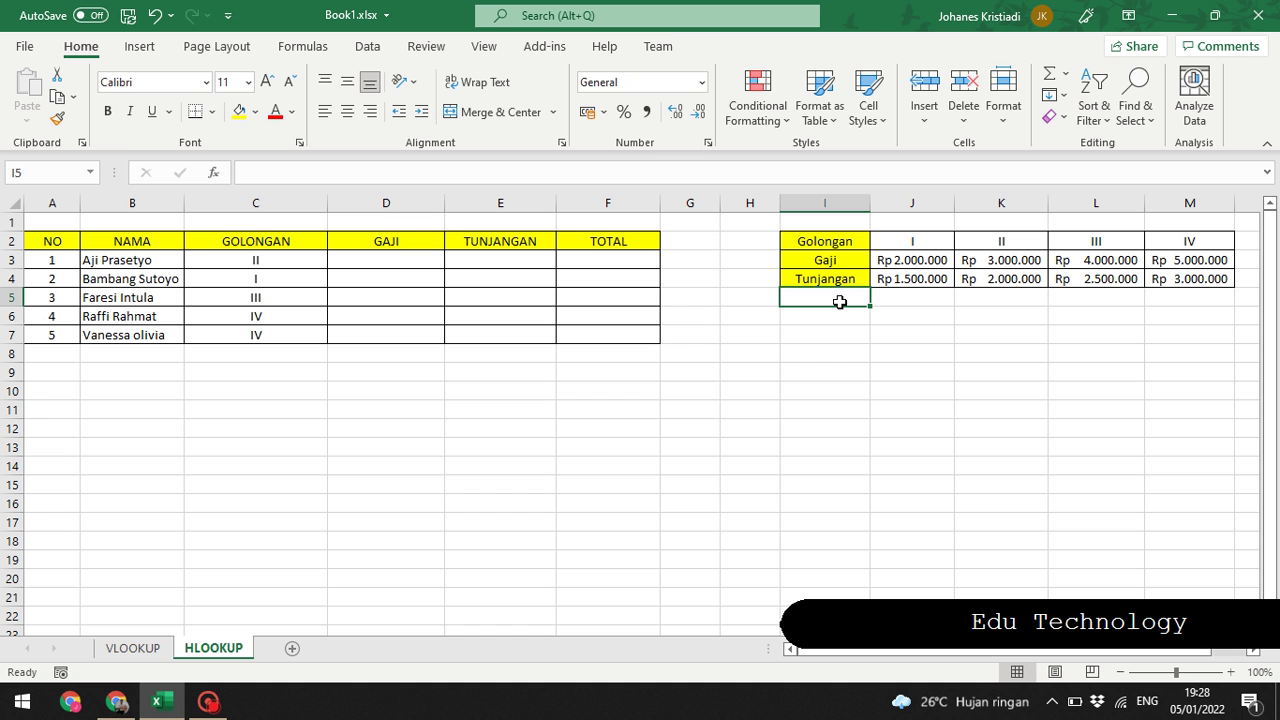
- Start an HLOOKUP formula in the first GAJI cell, D3, with C3 as the lookup value
click(364, 257)
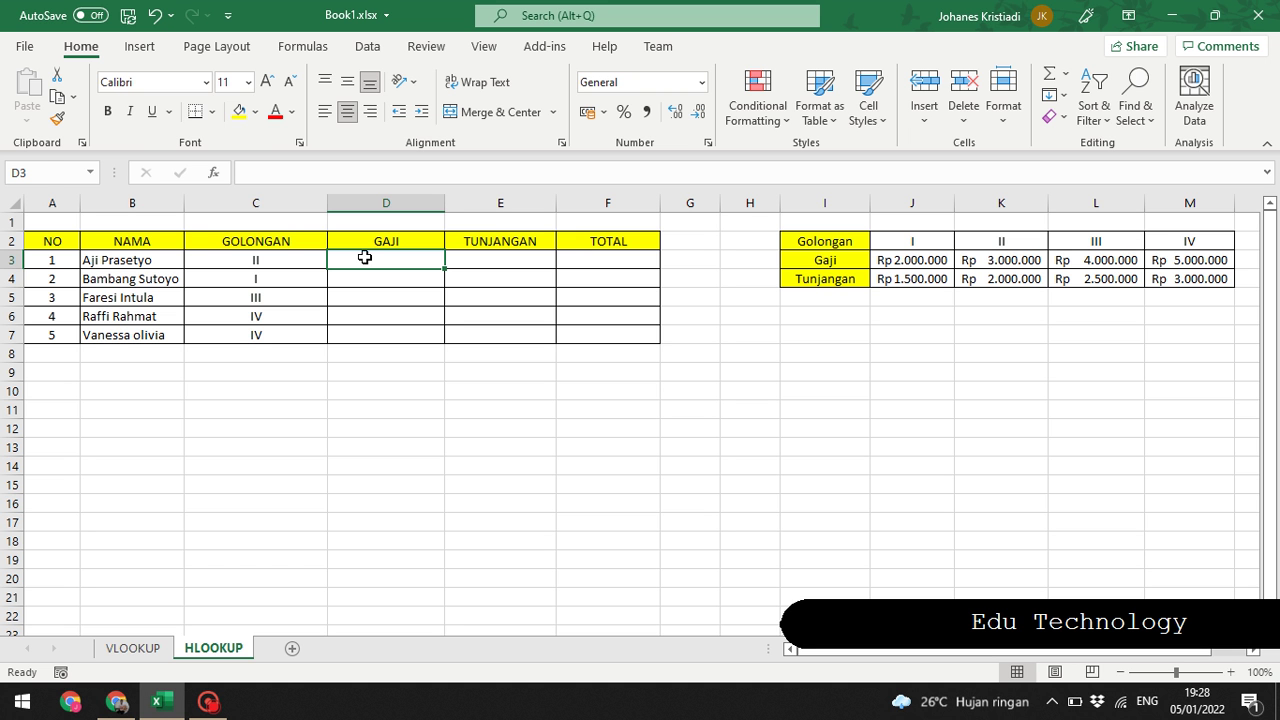
text(=)
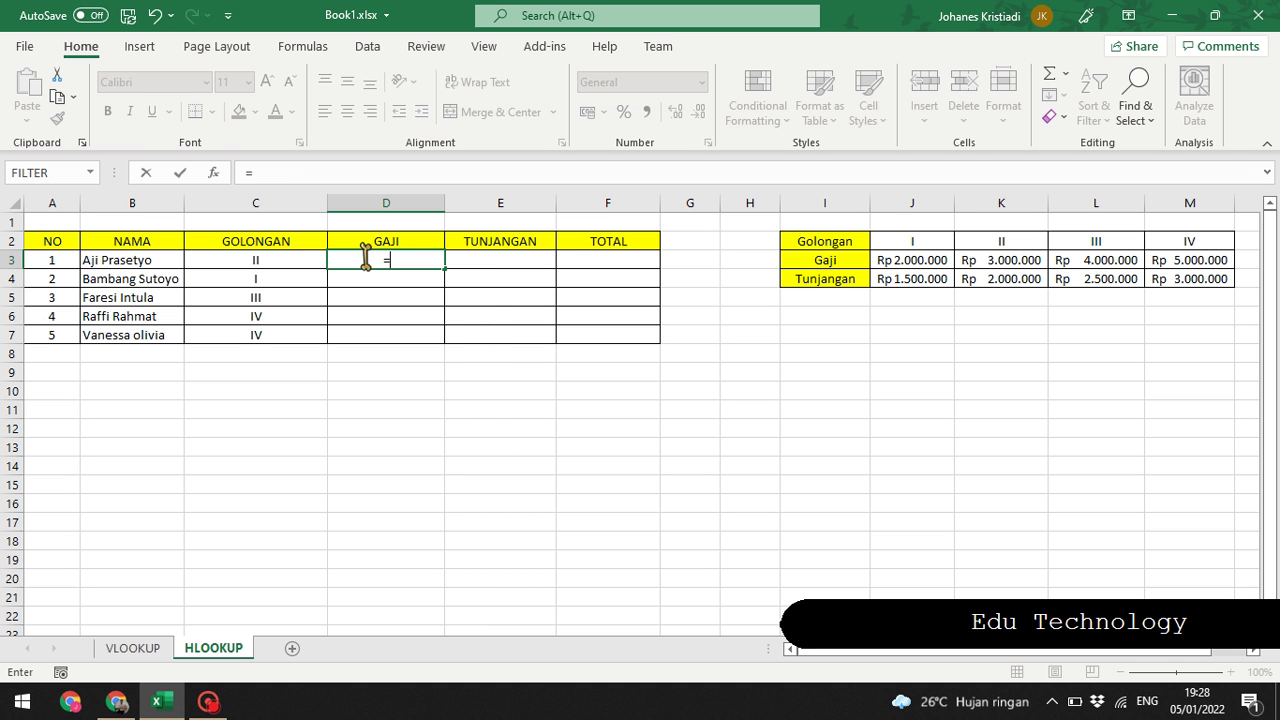
text(HLOOKUP)
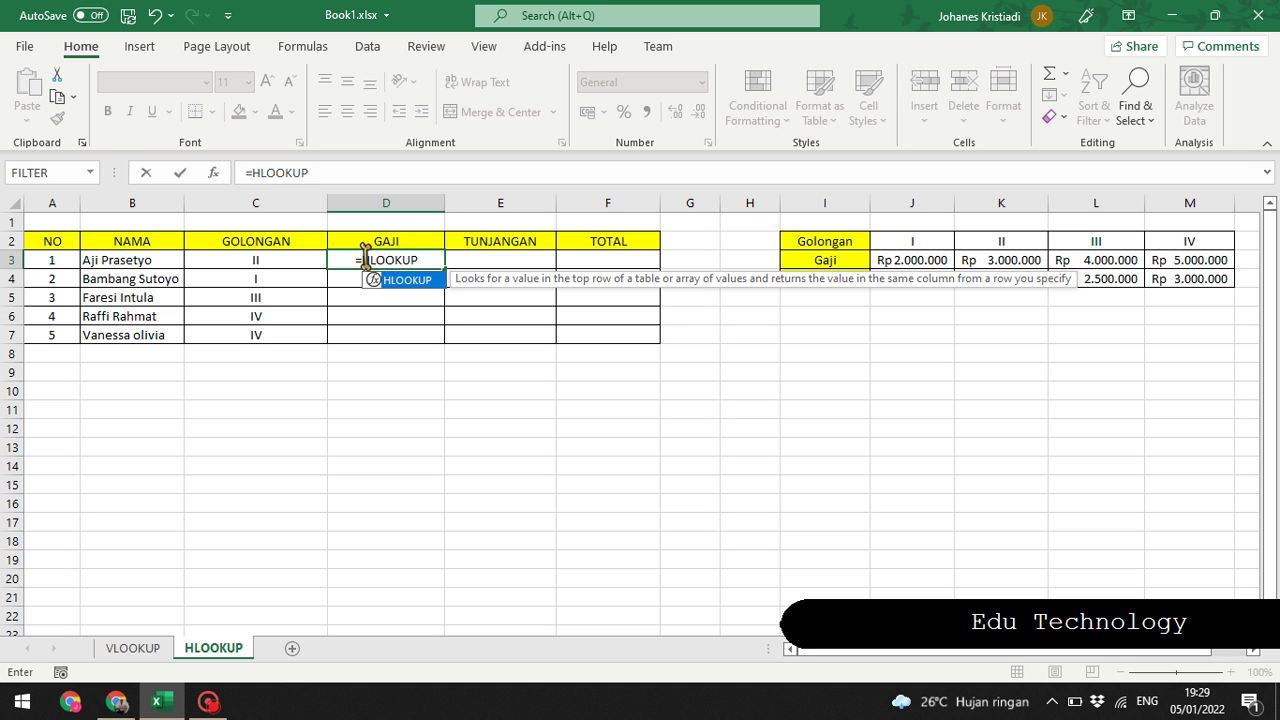
text(()
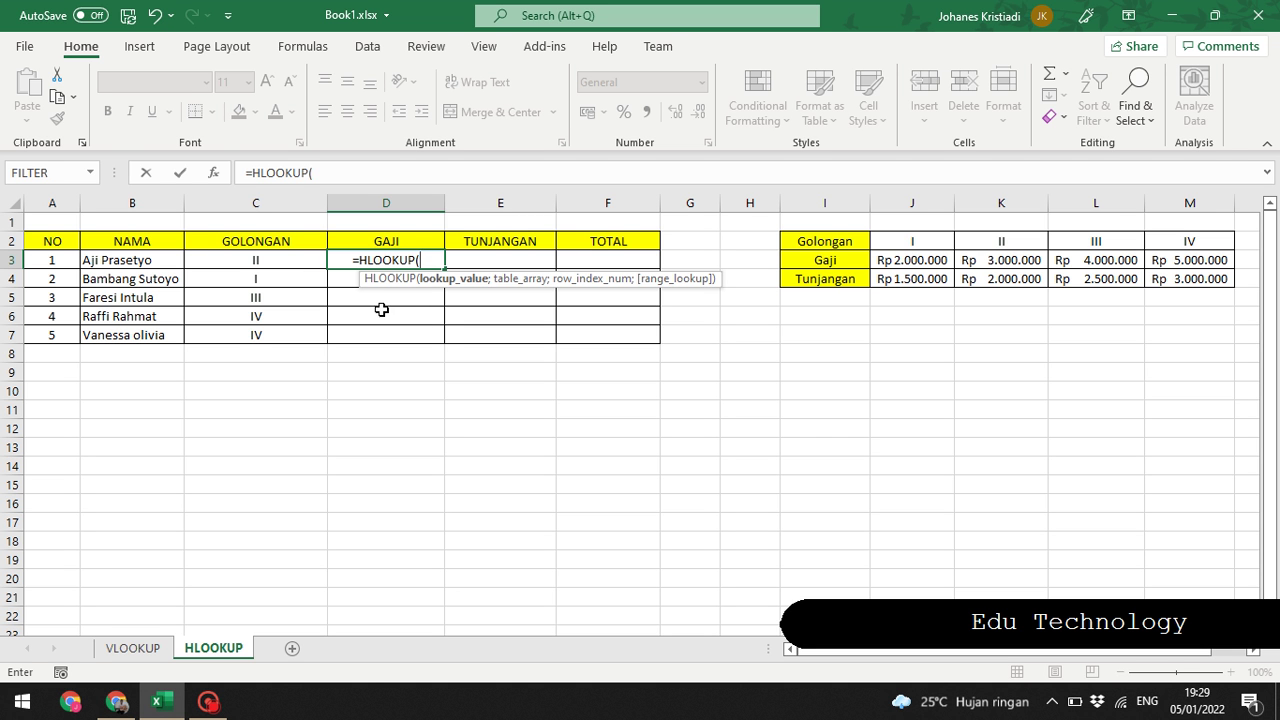
click(276, 265)
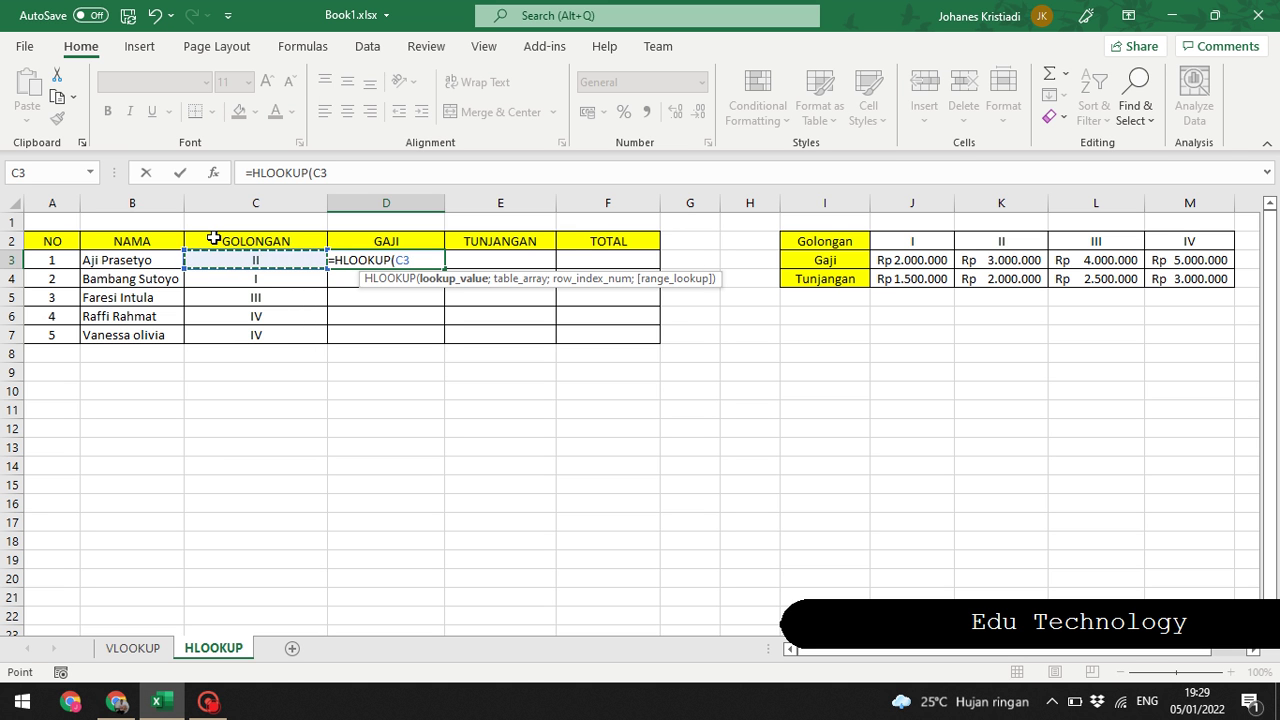
text(;)
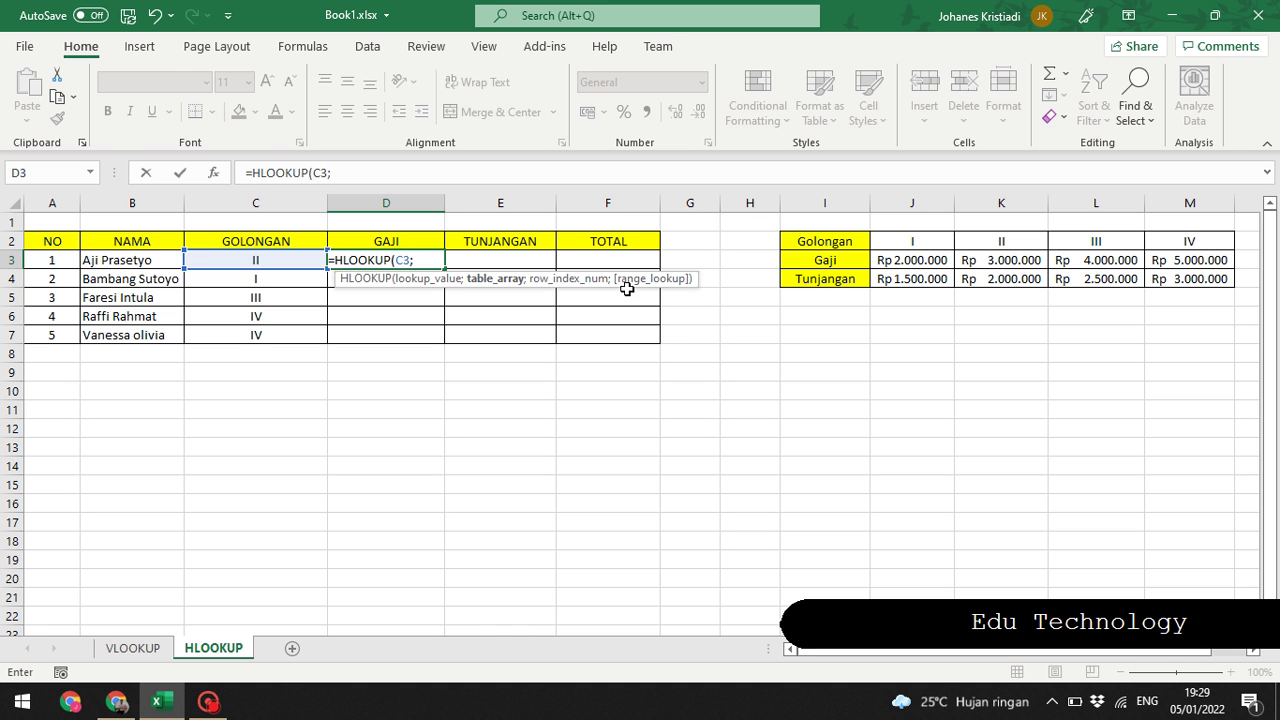
- Set the D3 formula's table array to the reference table I2:M4 and make it absolute as $I$2:$M$4
drag(823, 243, 1216, 272)
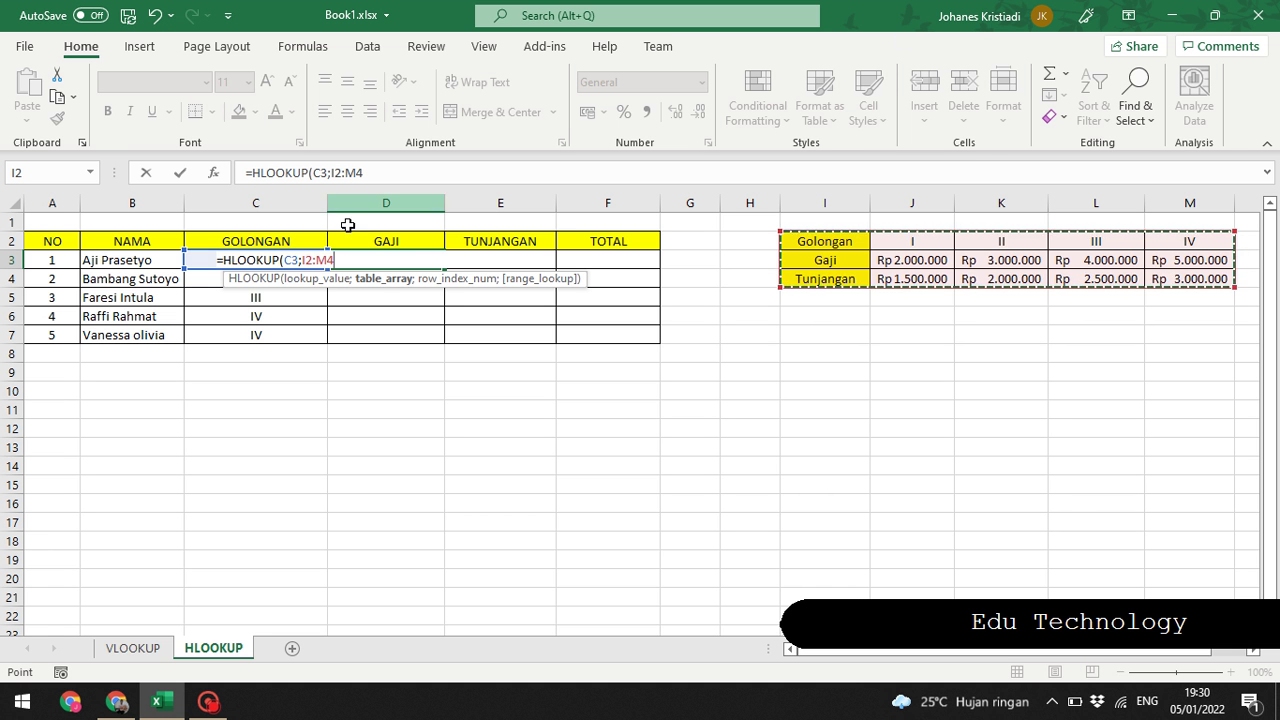
click(307, 259)
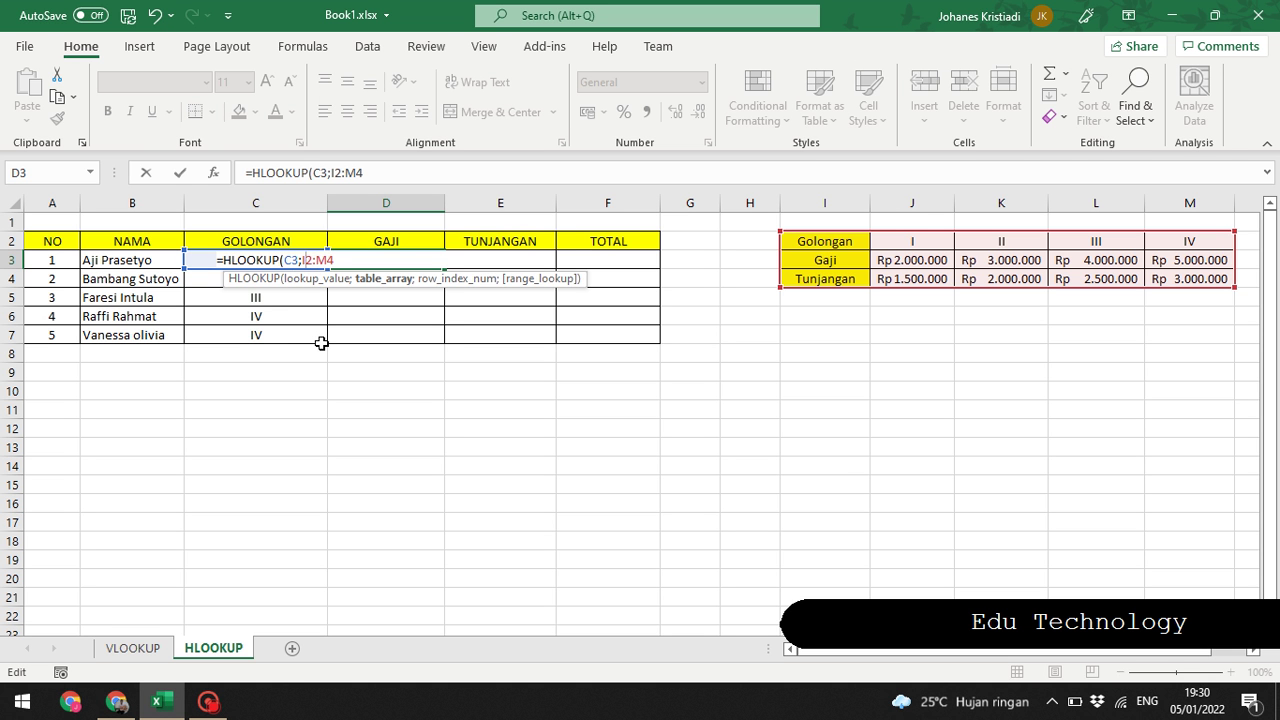
key(F4)
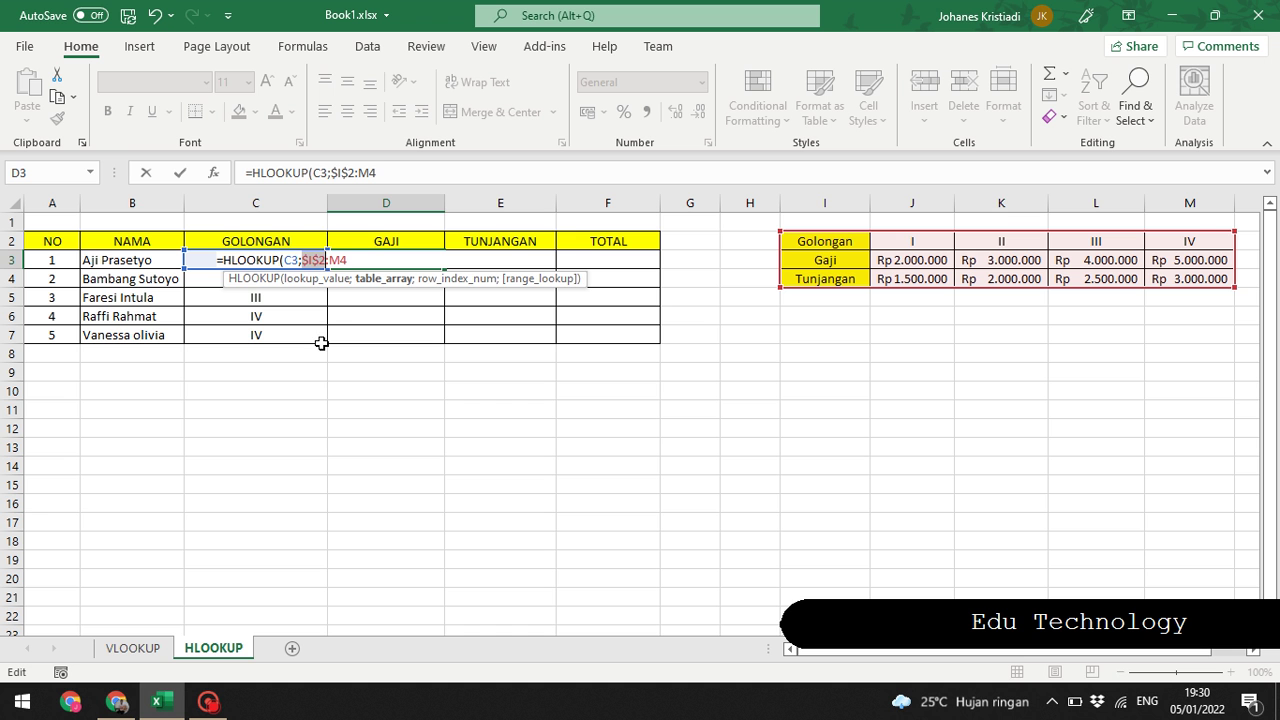
click(341, 261)
key(F4)
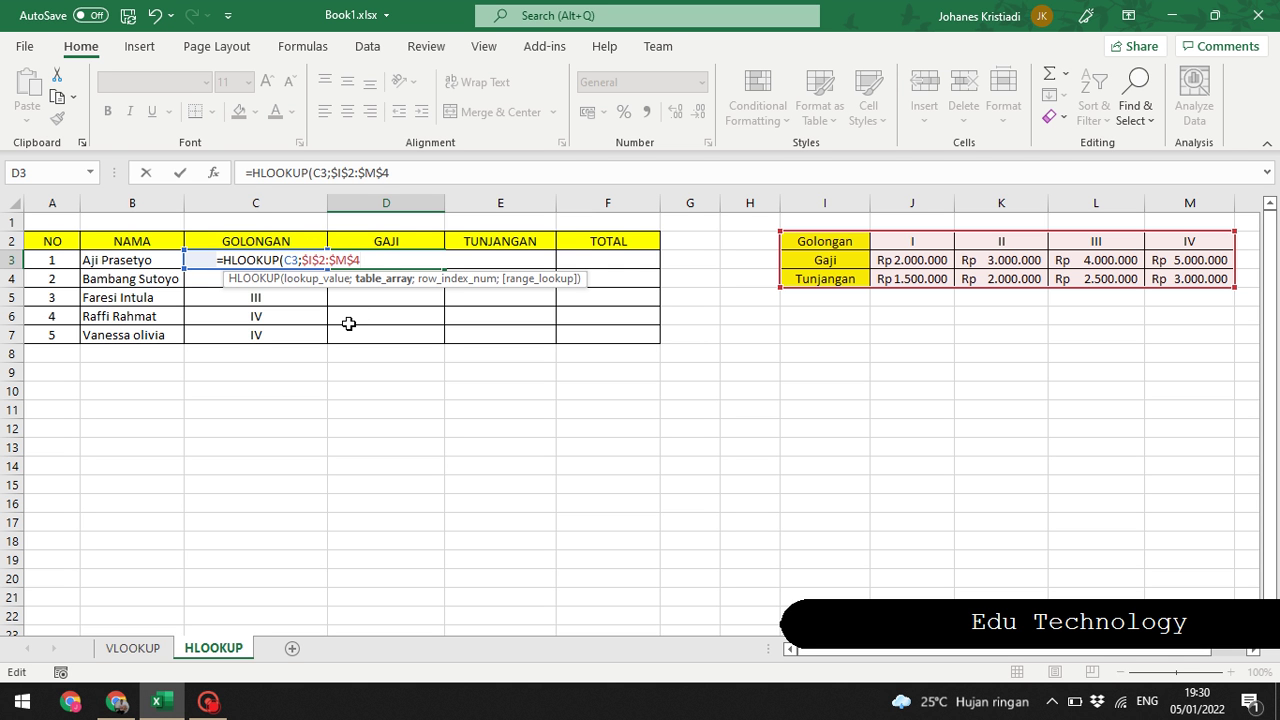
- Complete the D3 formula with row index 2 and FALSE for an exact match, and enter it
text(;)
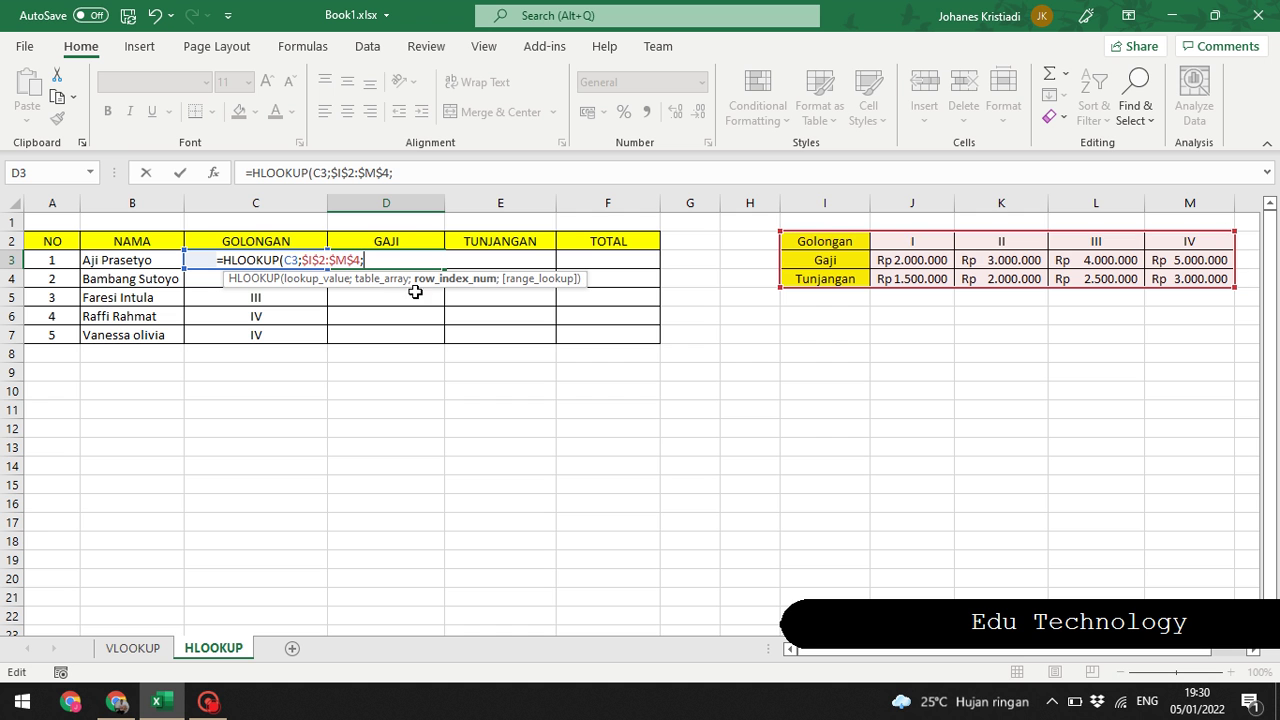
text(2)
text(;)
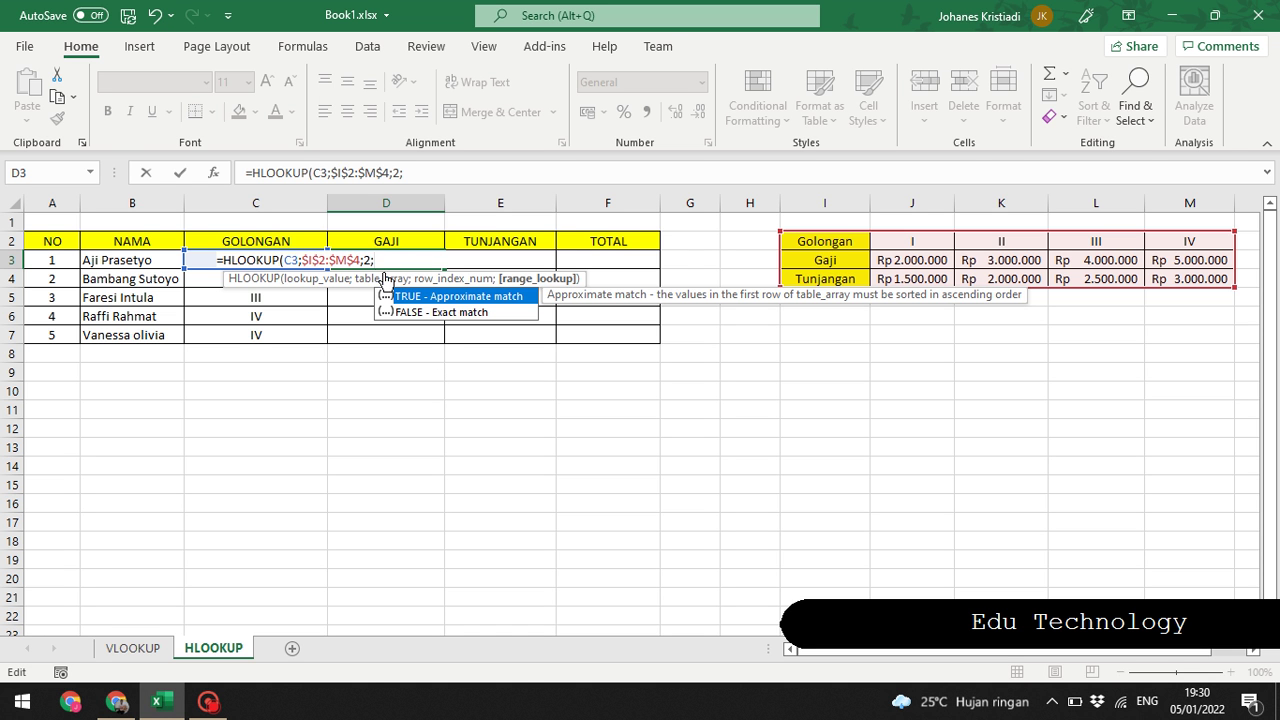
double_click(440, 311)
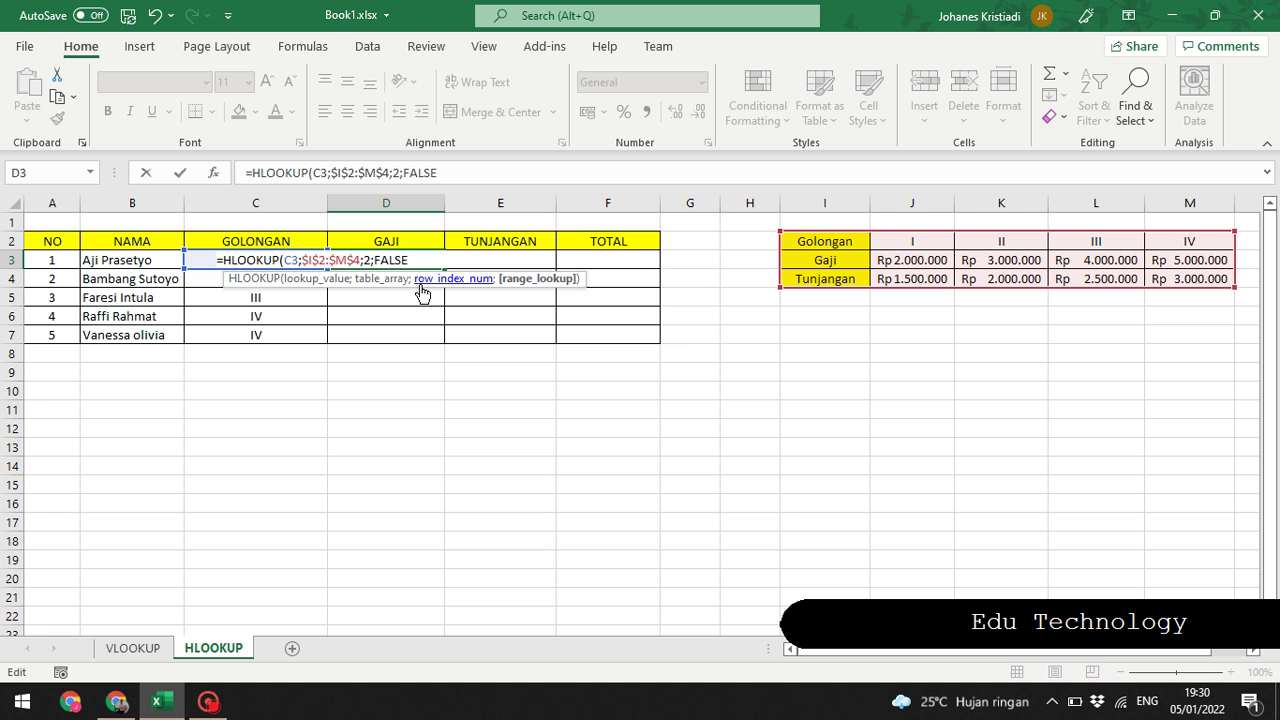
text())
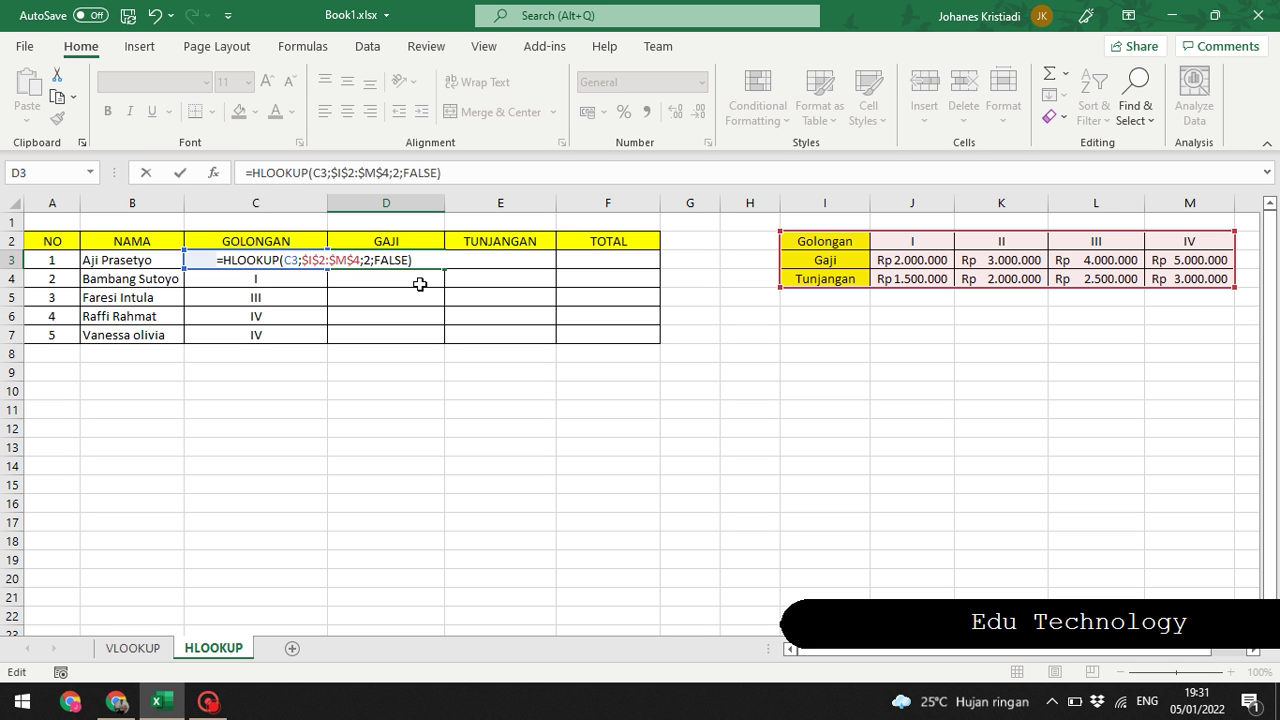
key(Return)
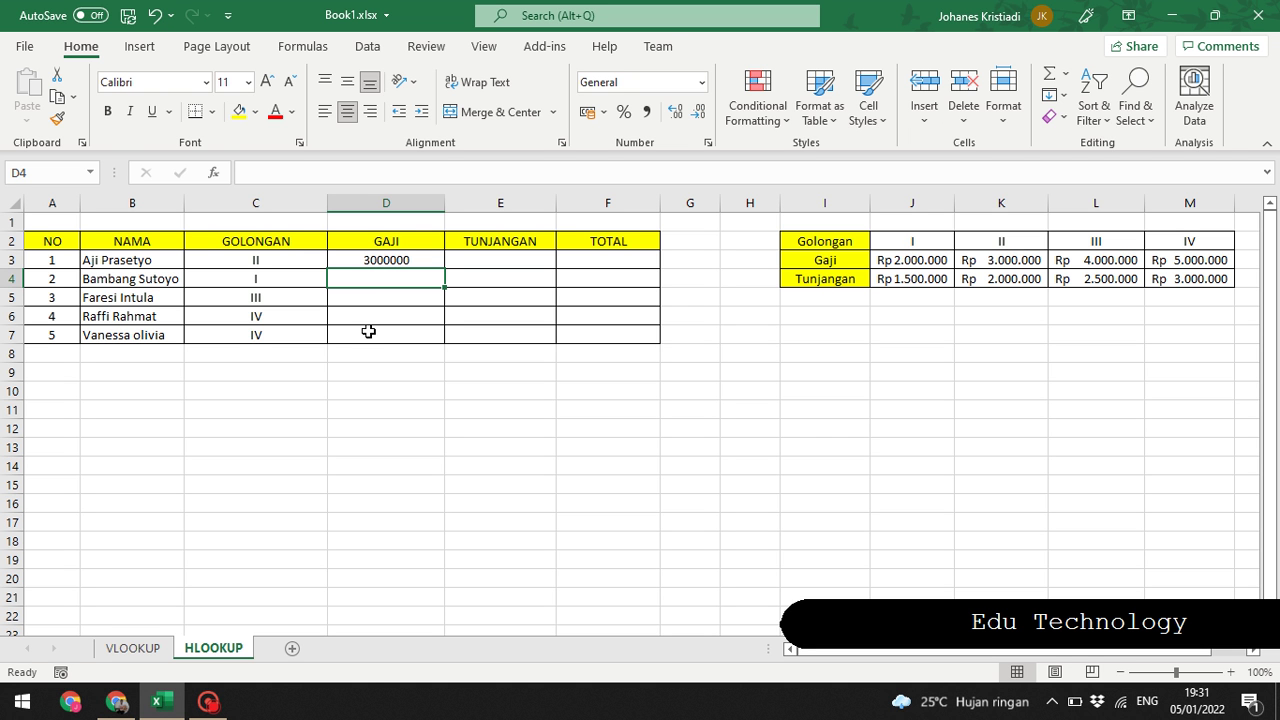
- Copy the HLOOKUP formula from D3 down the GAJI column through D7
click(385, 259)
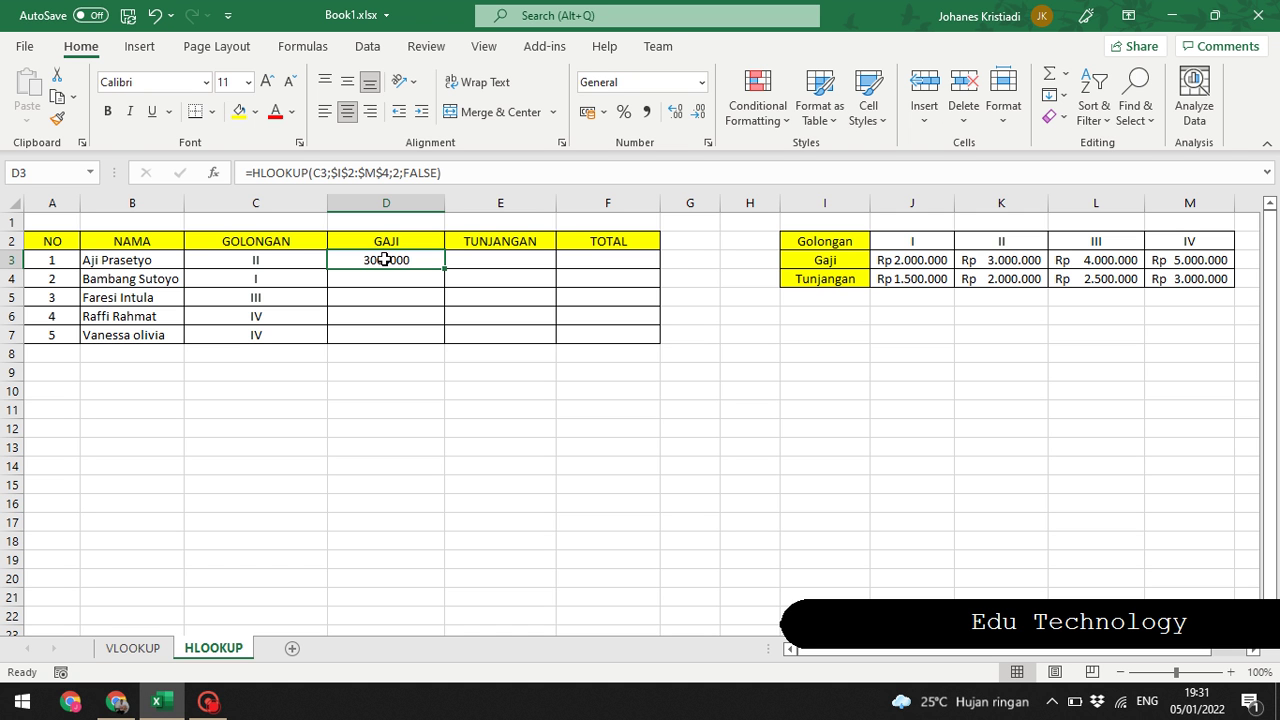
double_click(444, 265)
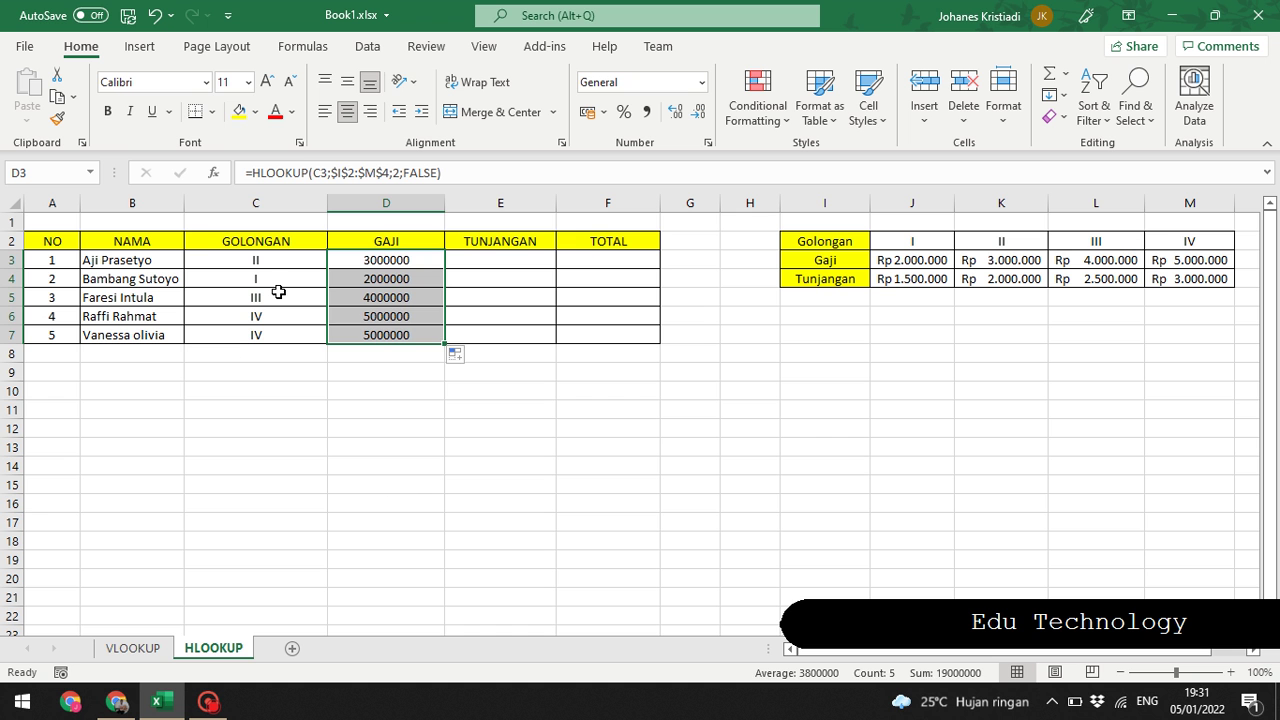
click(368, 290)
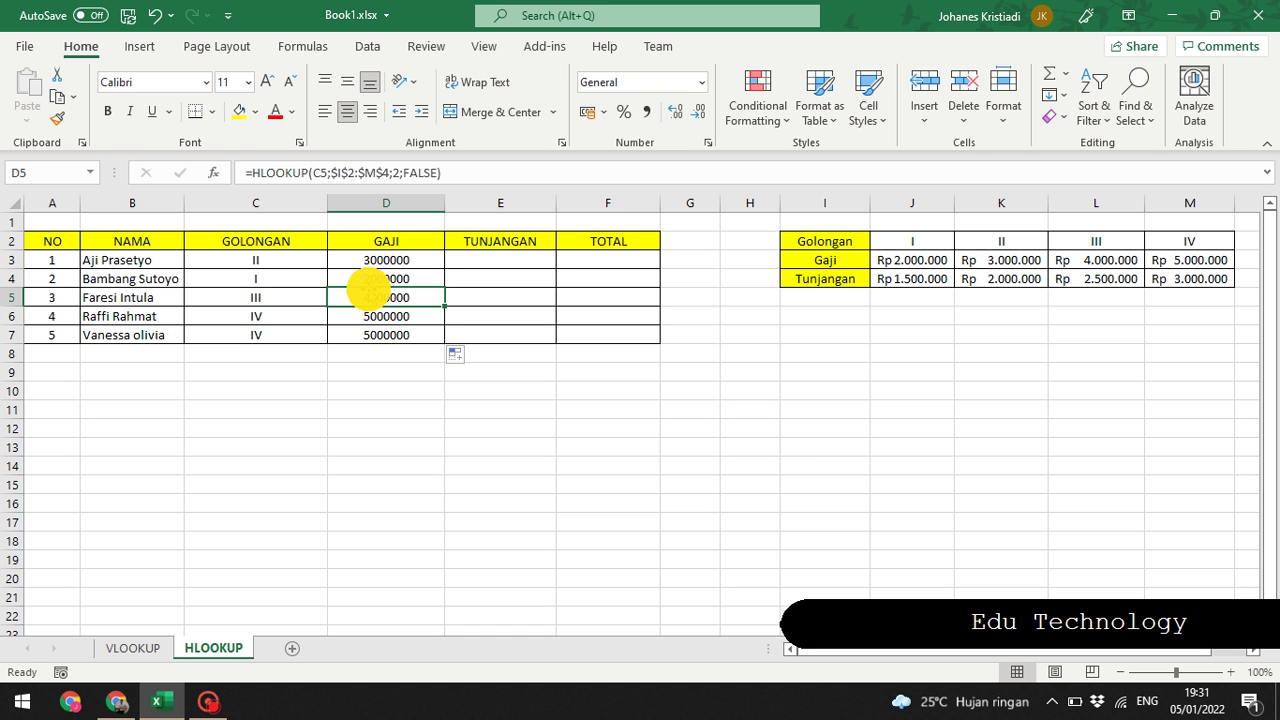
- Start an HLOOKUP formula in the first TUNJANGAN cell, E3, with C3 as the lookup value
click(372, 258)
click(492, 263)
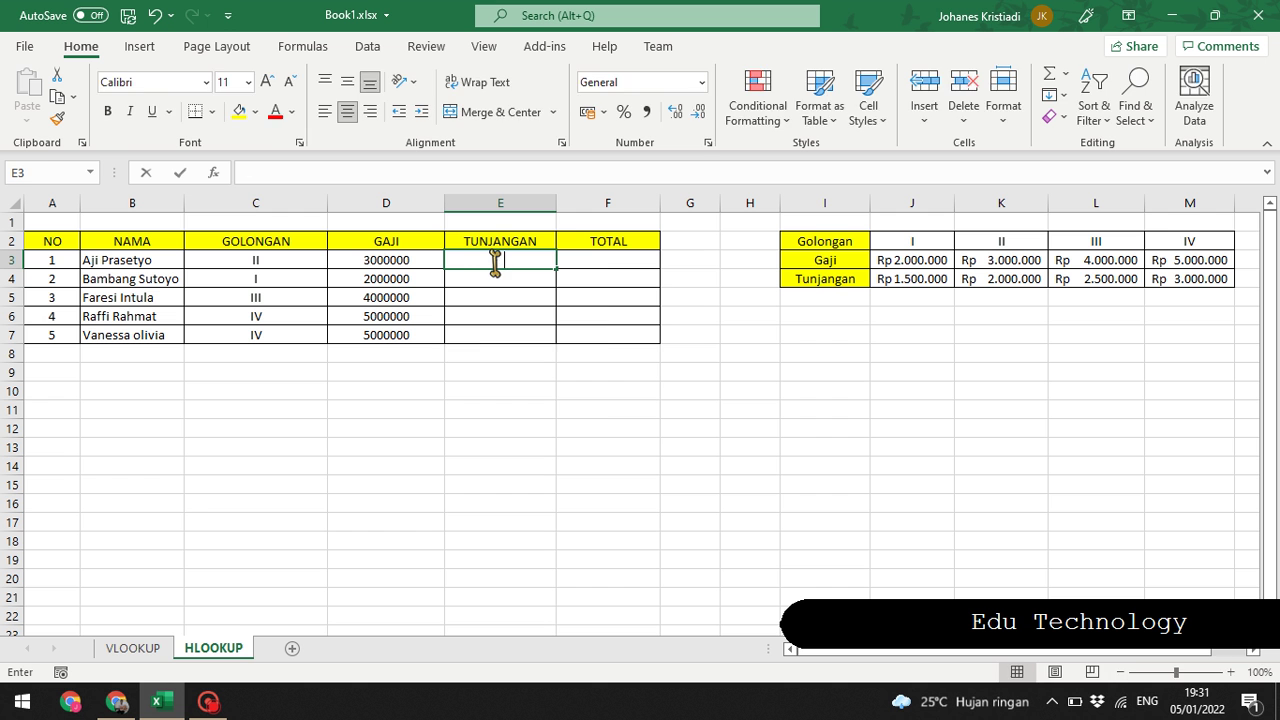
text(=HL)
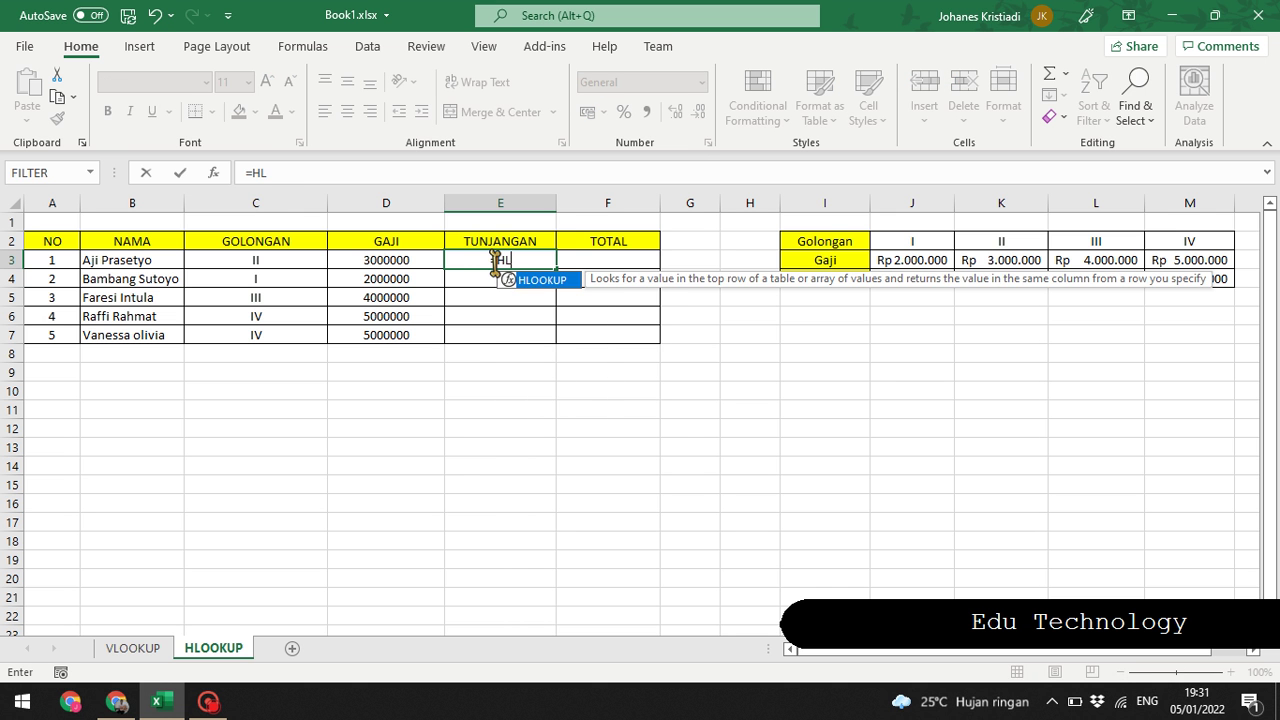
text(OOKUP)
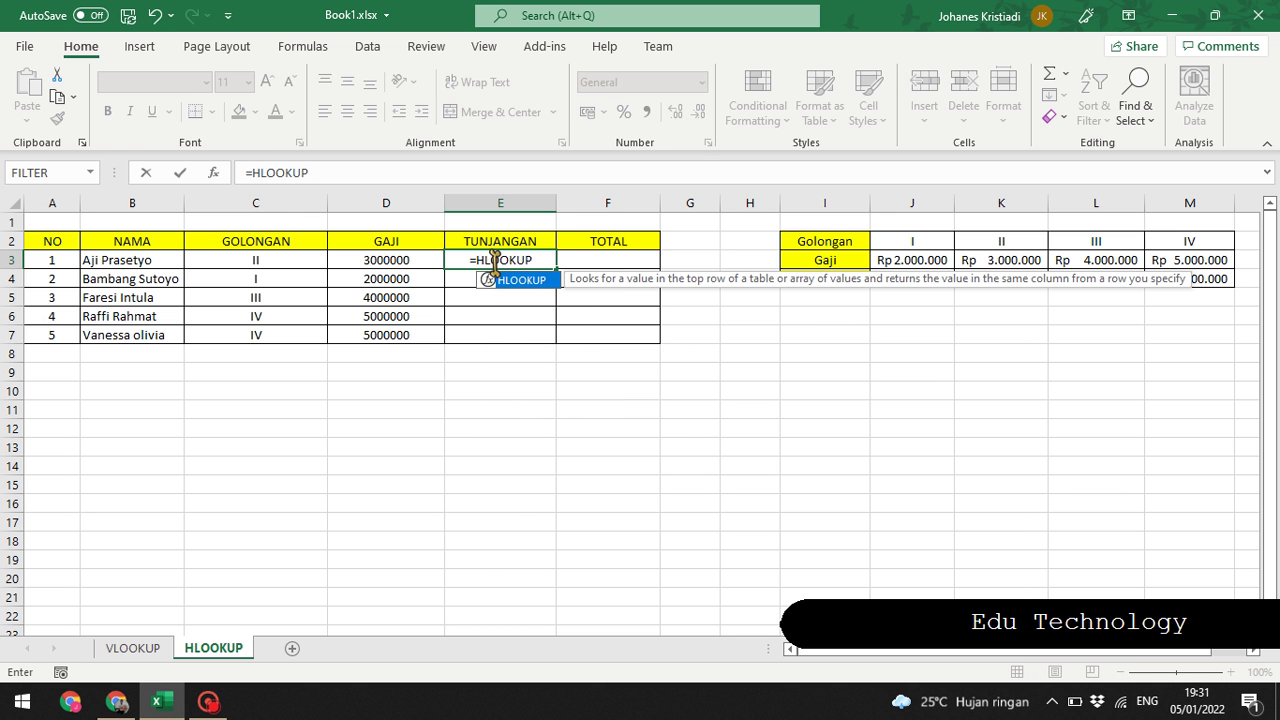
text(()
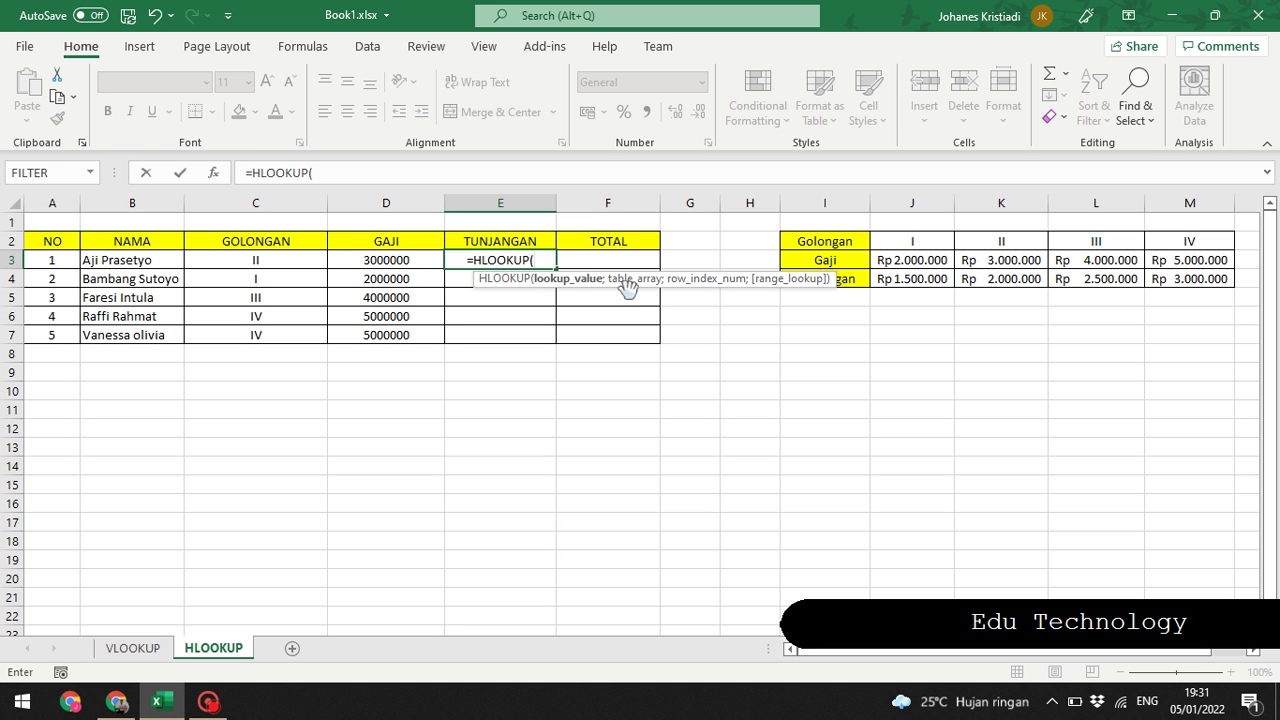
click(253, 260)
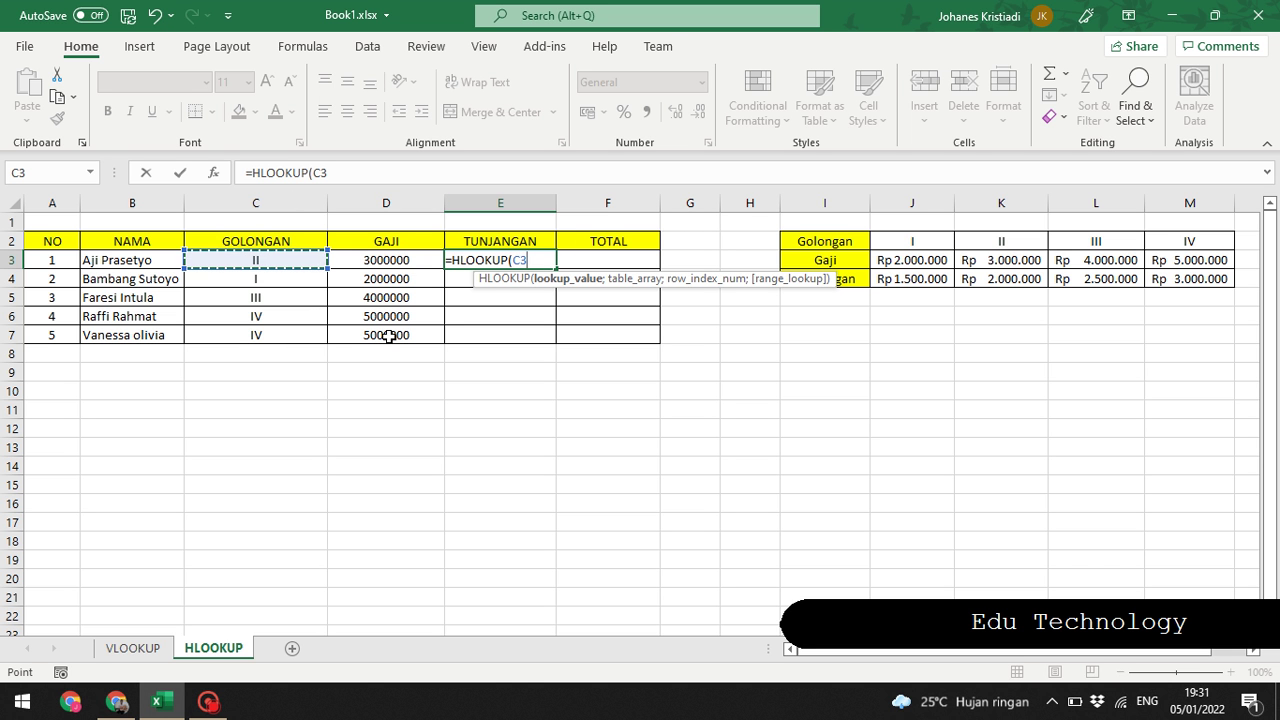
text(;)
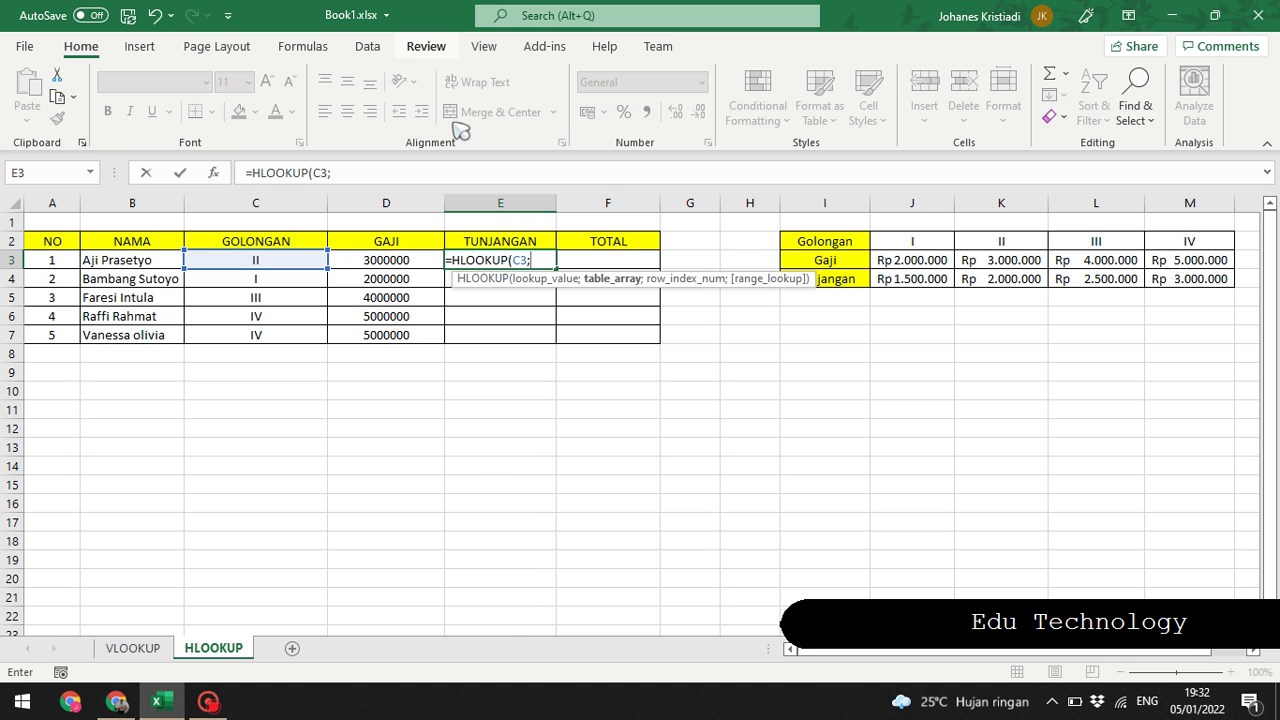
- Set the E3 formula's table array to the reference table I2:M4 and make it absolute as $I$2:$M$4
drag(798, 246, 1177, 280)
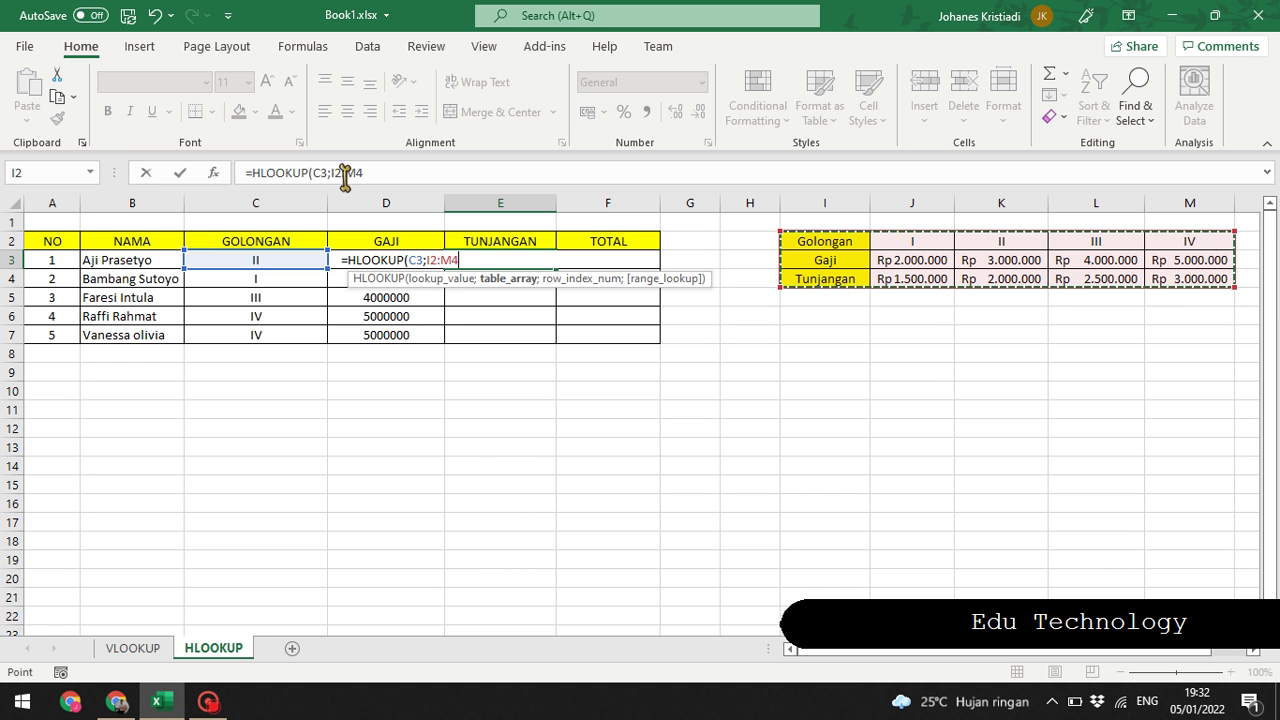
click(440, 260)
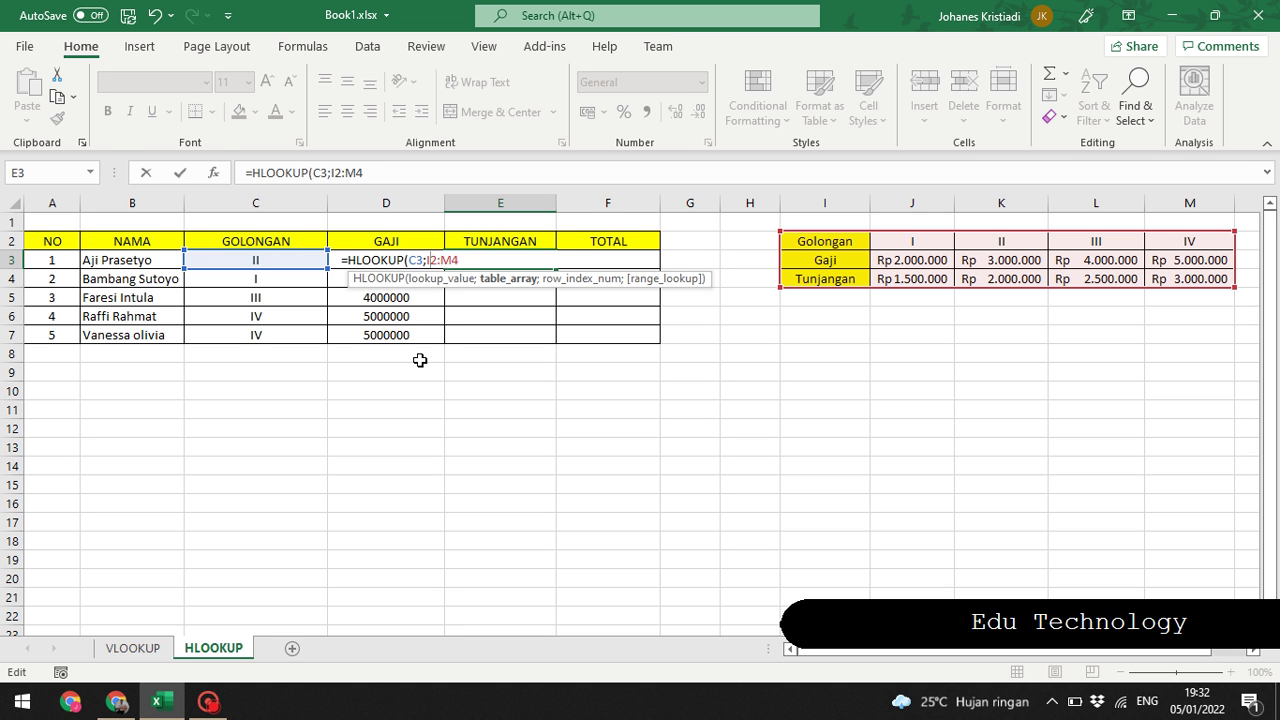
key(F4)
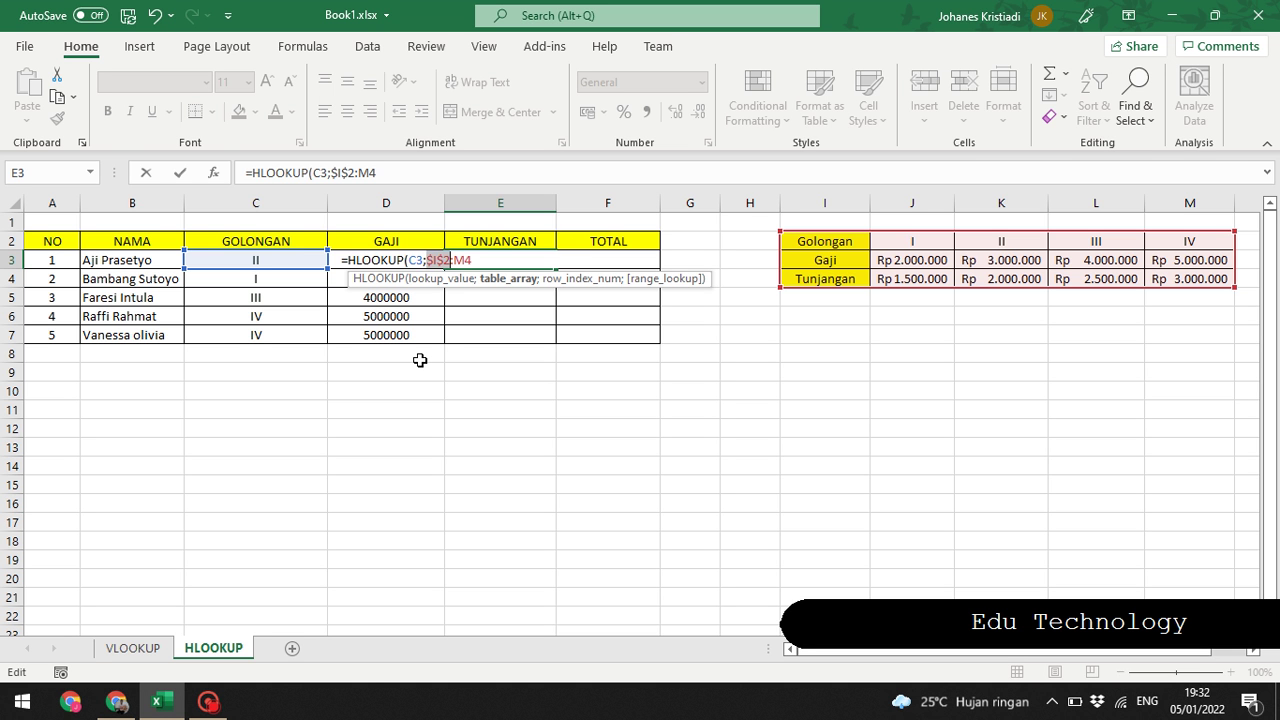
click(470, 259)
key(F4)
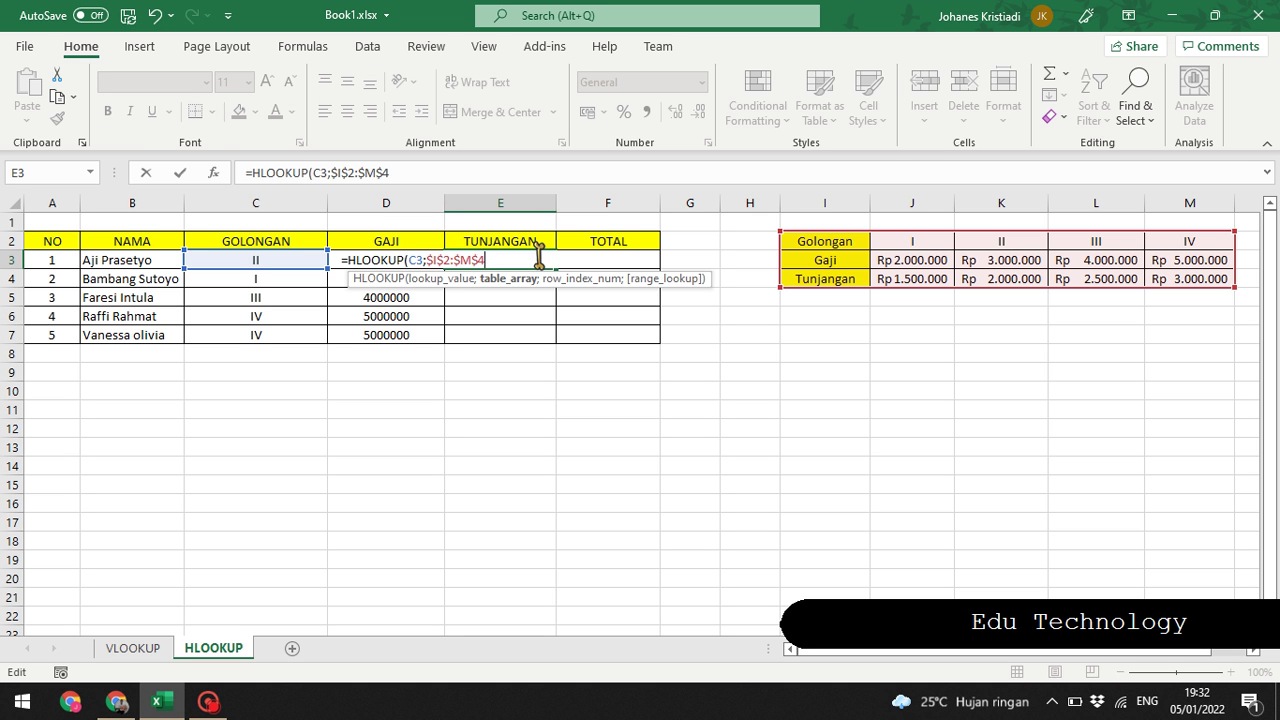
- Complete the E3 formula with row index 3 and FALSE for an exact match, and enter it
text(;)
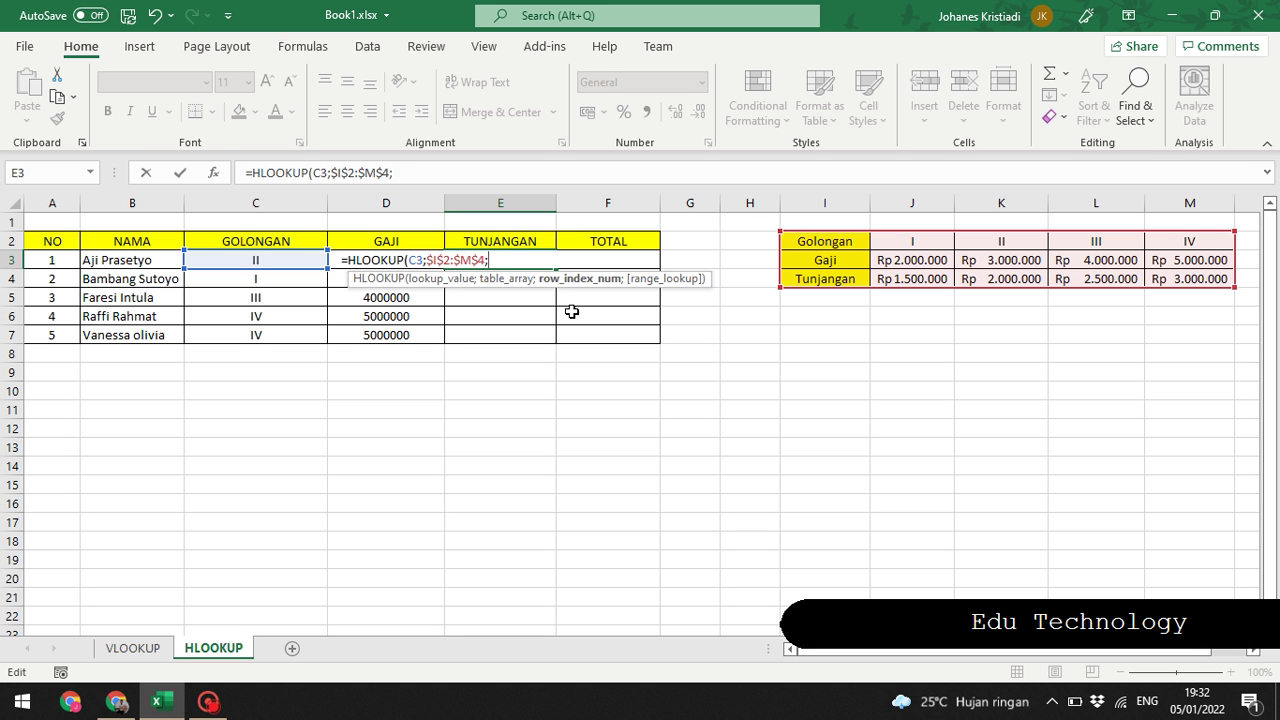
text(3;)
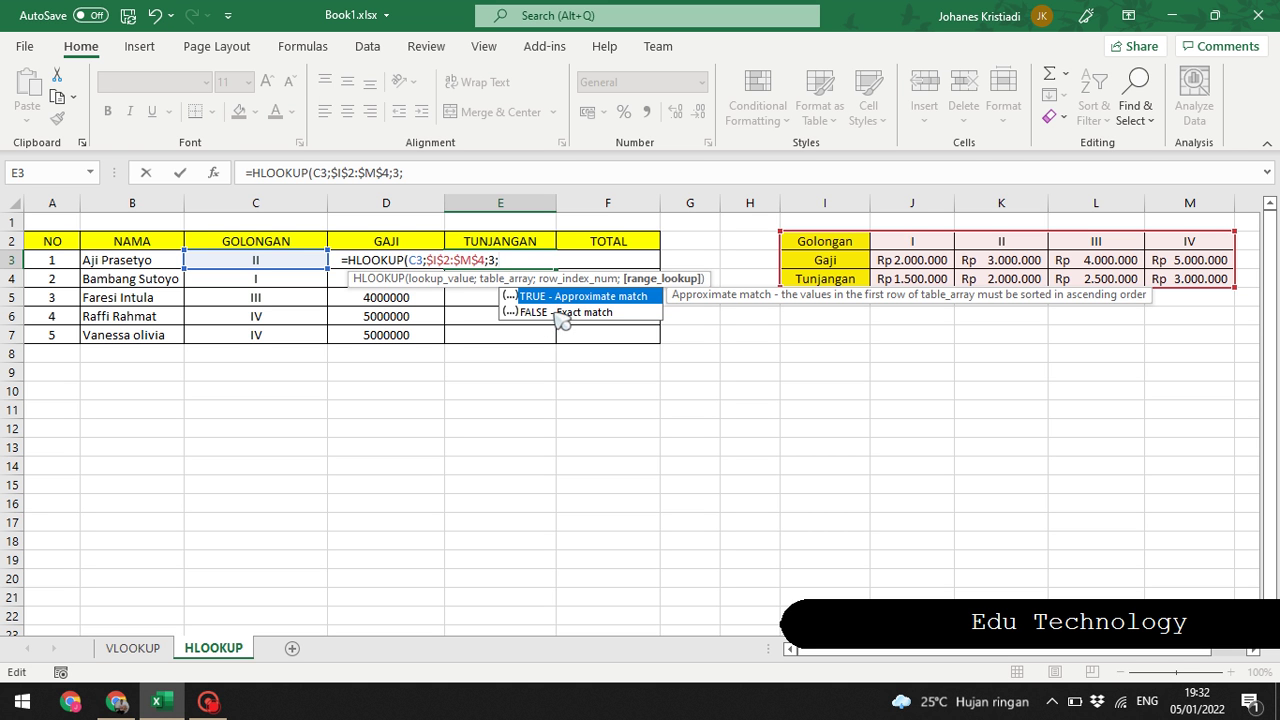
double_click(563, 313)
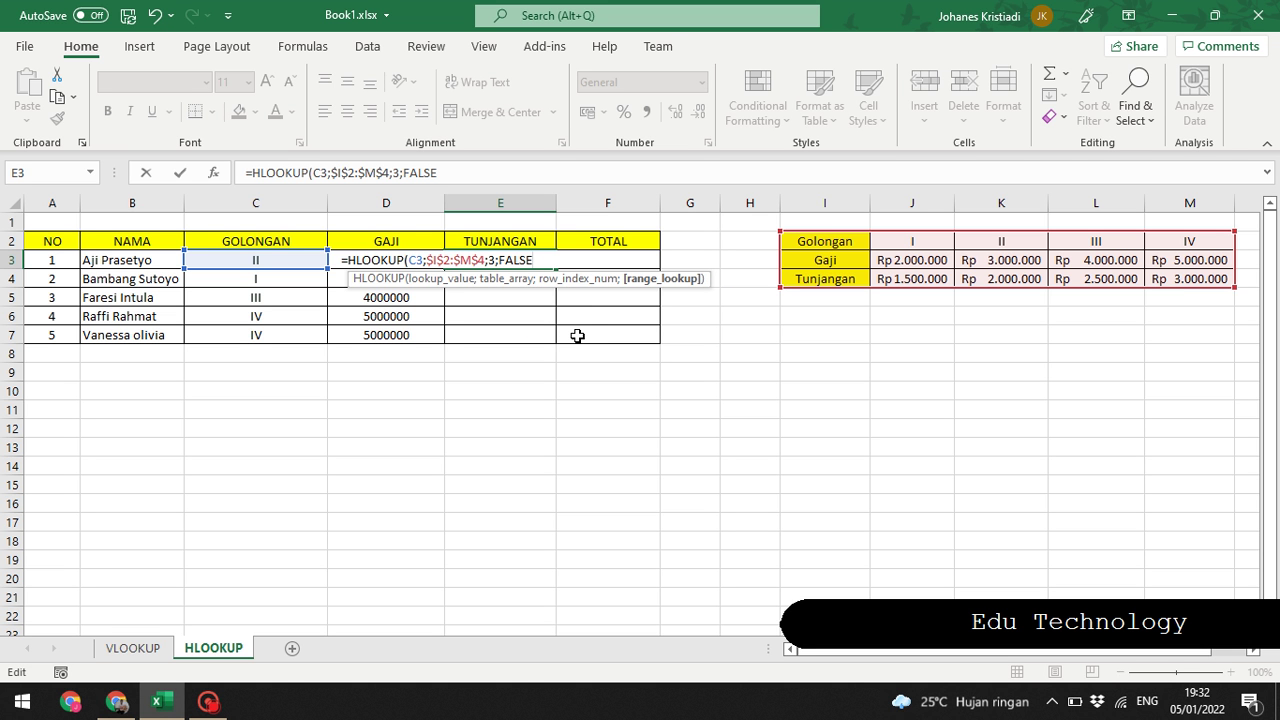
text())
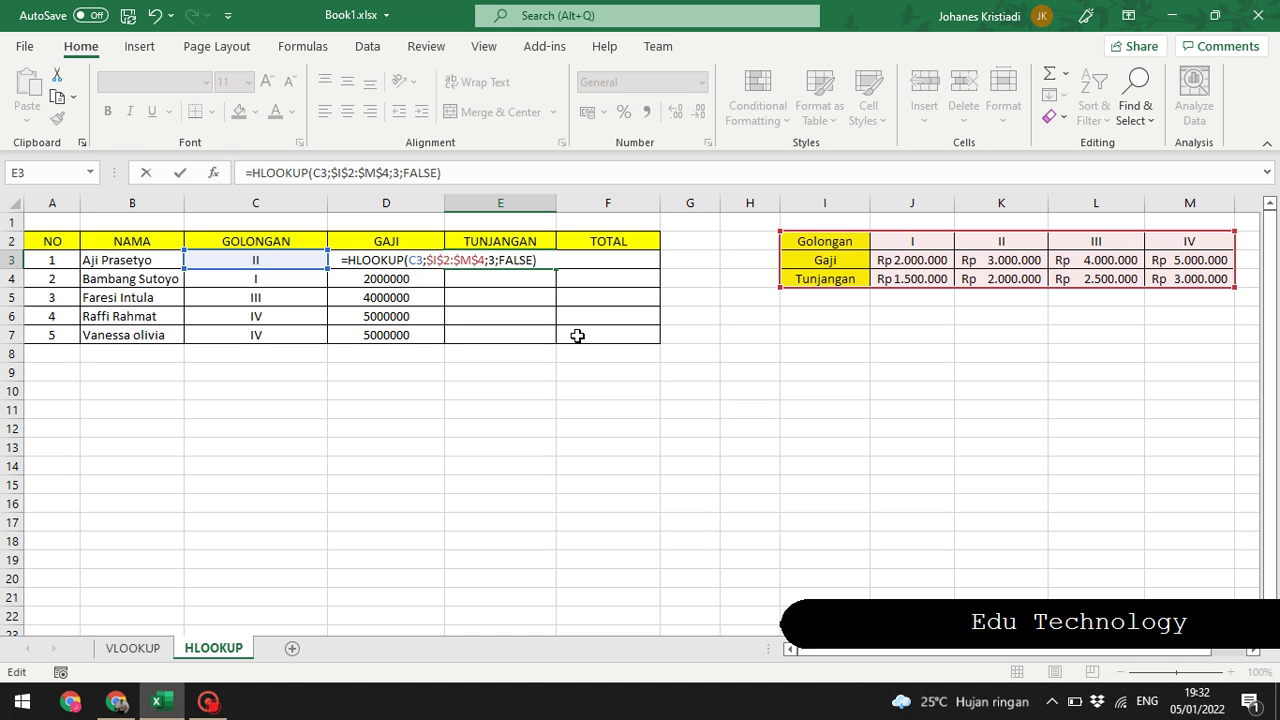
key(Return)
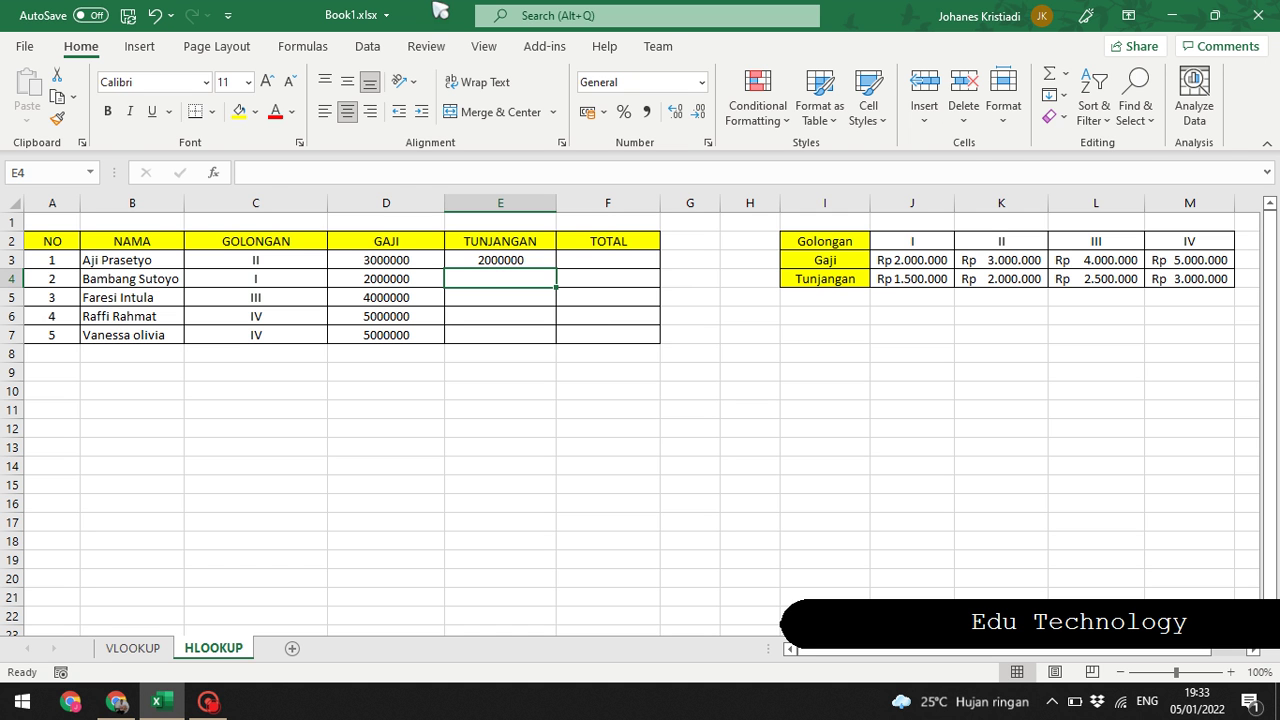
- Copy the HLOOKUP formula from E3 down the TUNJANGAN column through E7
click(479, 262)
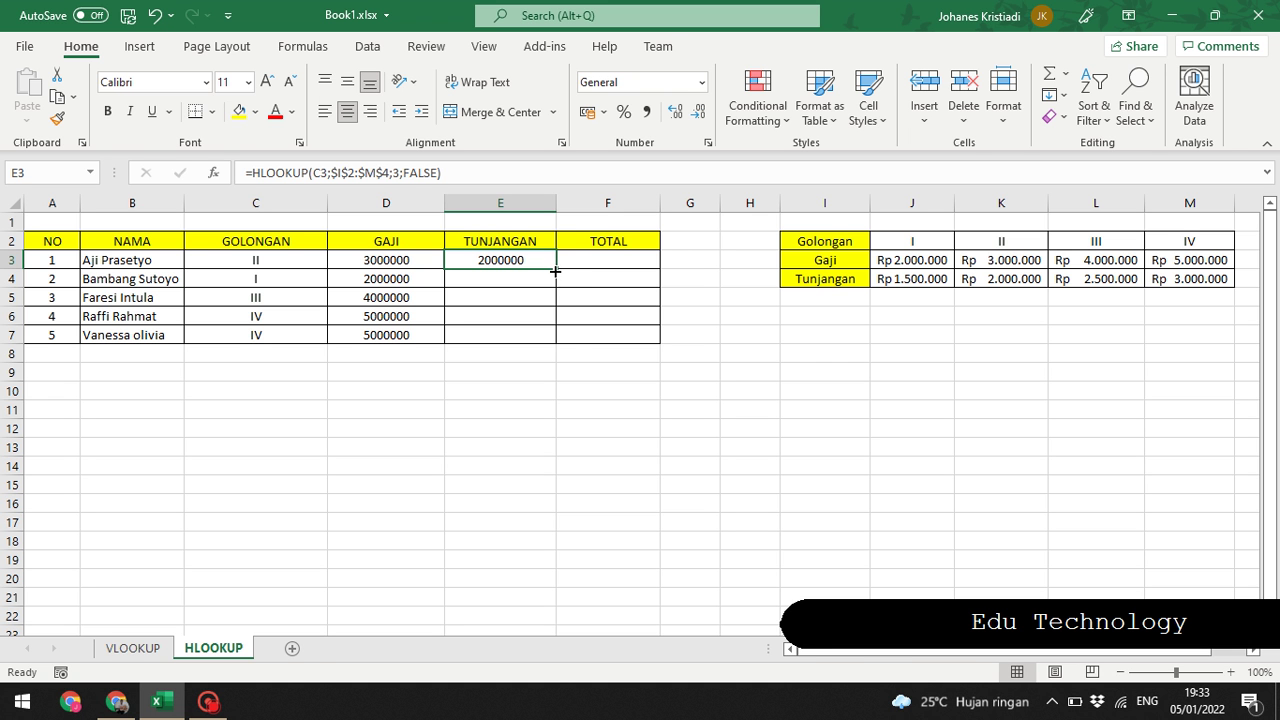
drag(557, 268, 555, 340)
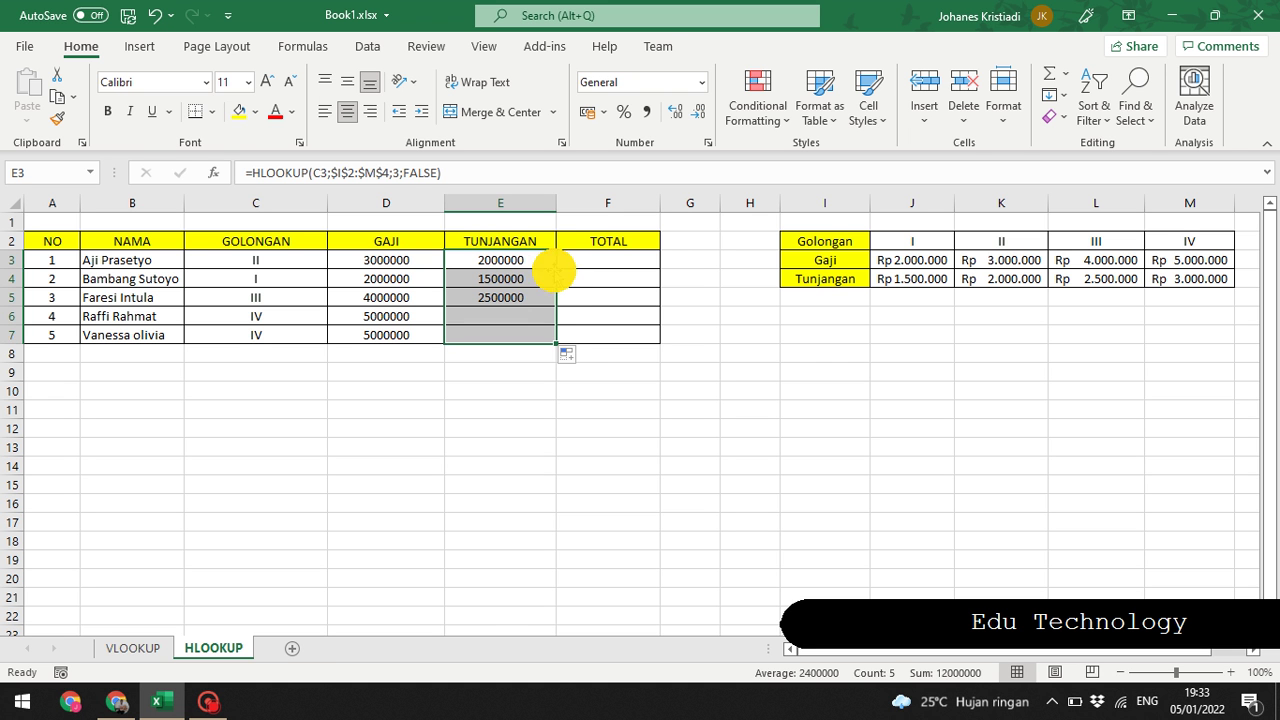
click(603, 337)
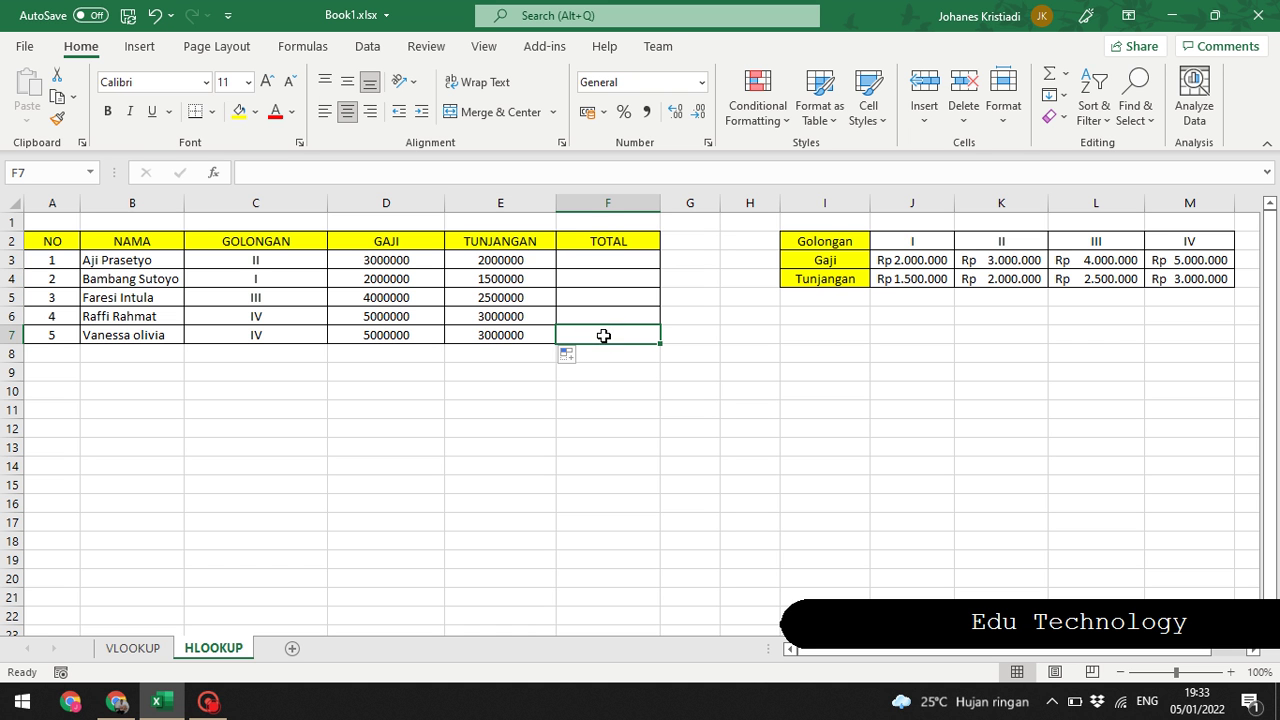
- Format the GAJI, TUNJANGAN and TOTAL cells D3:F7 as Accounting with the Rp symbol and 0 decimal places
click(368, 262)
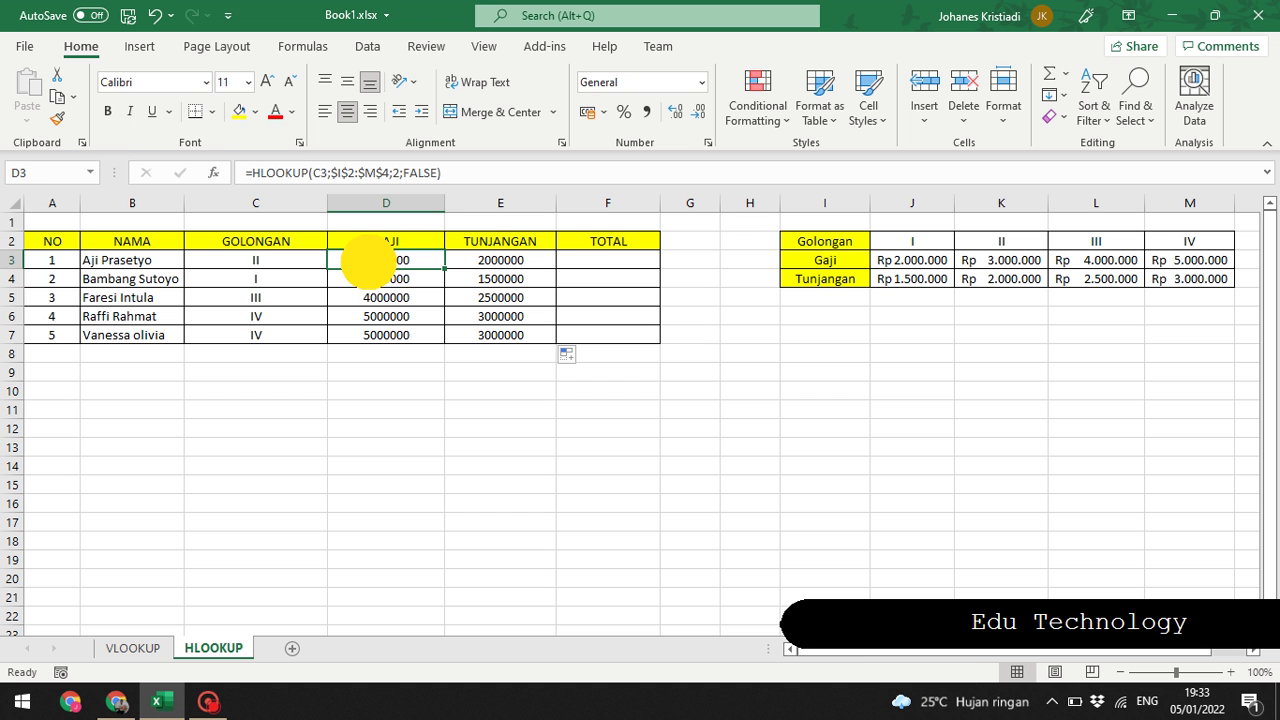
drag(362, 262, 595, 338)
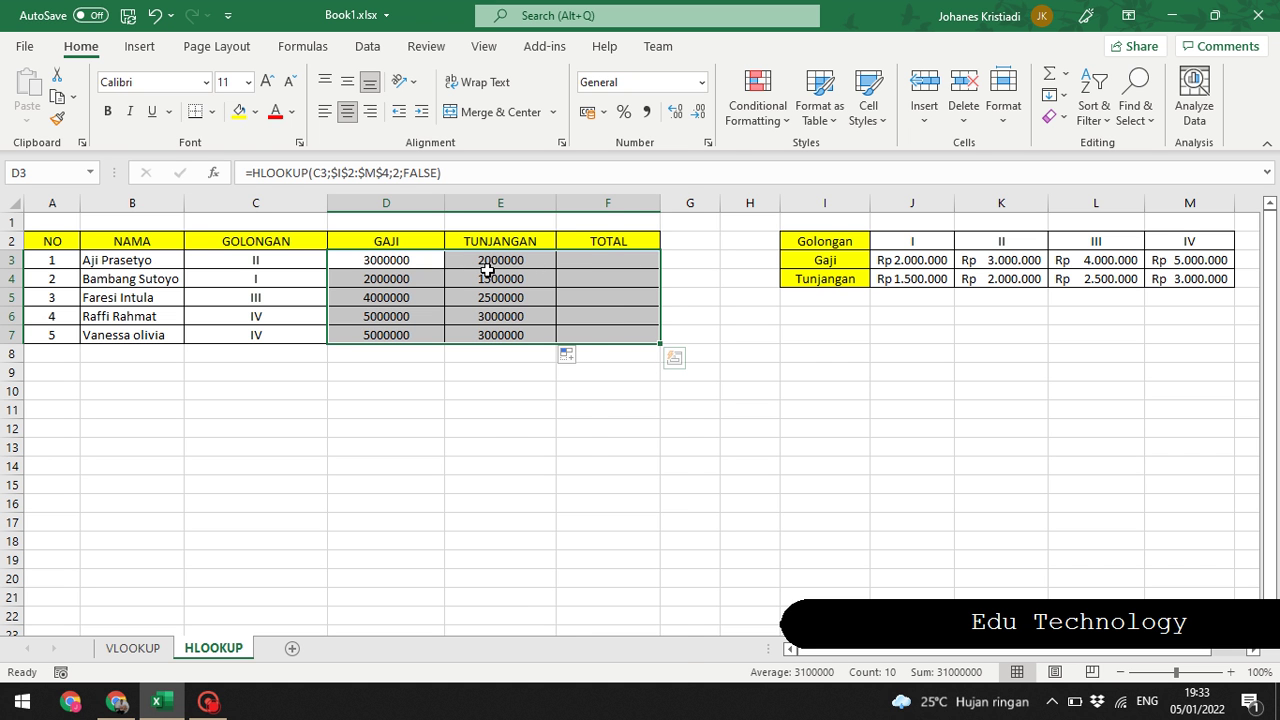
right_click(487, 270)
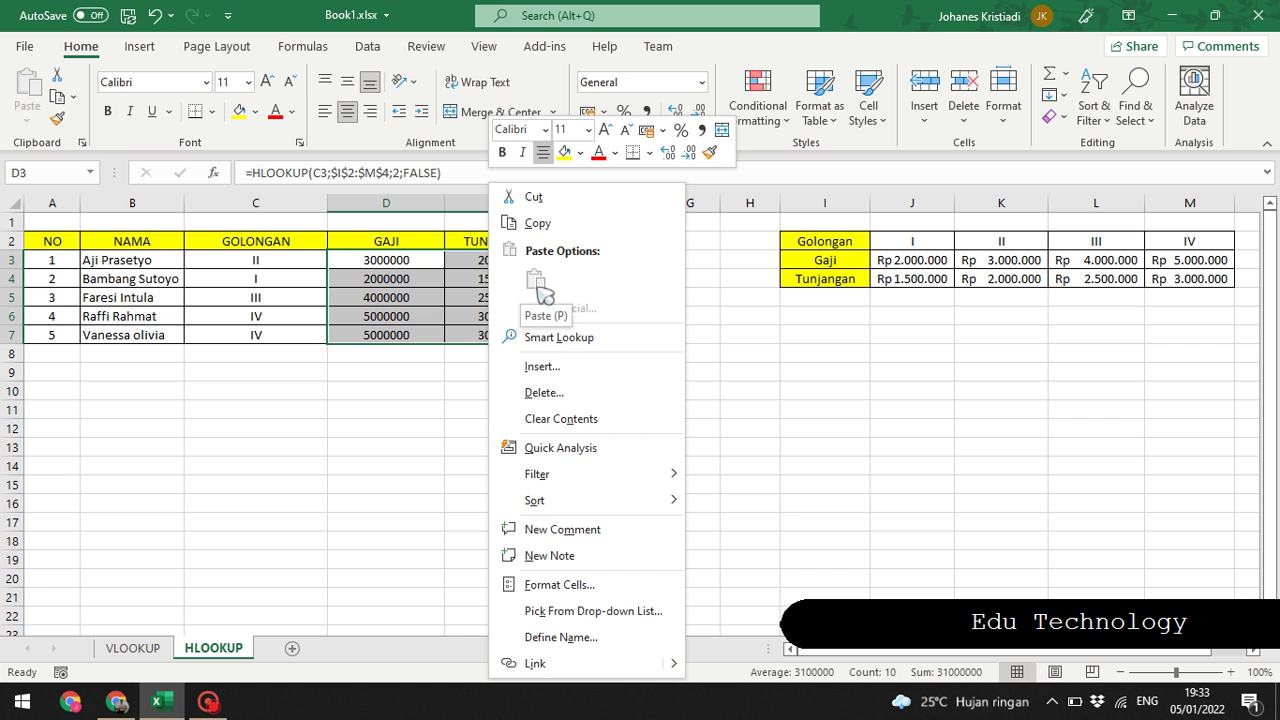
click(572, 587)
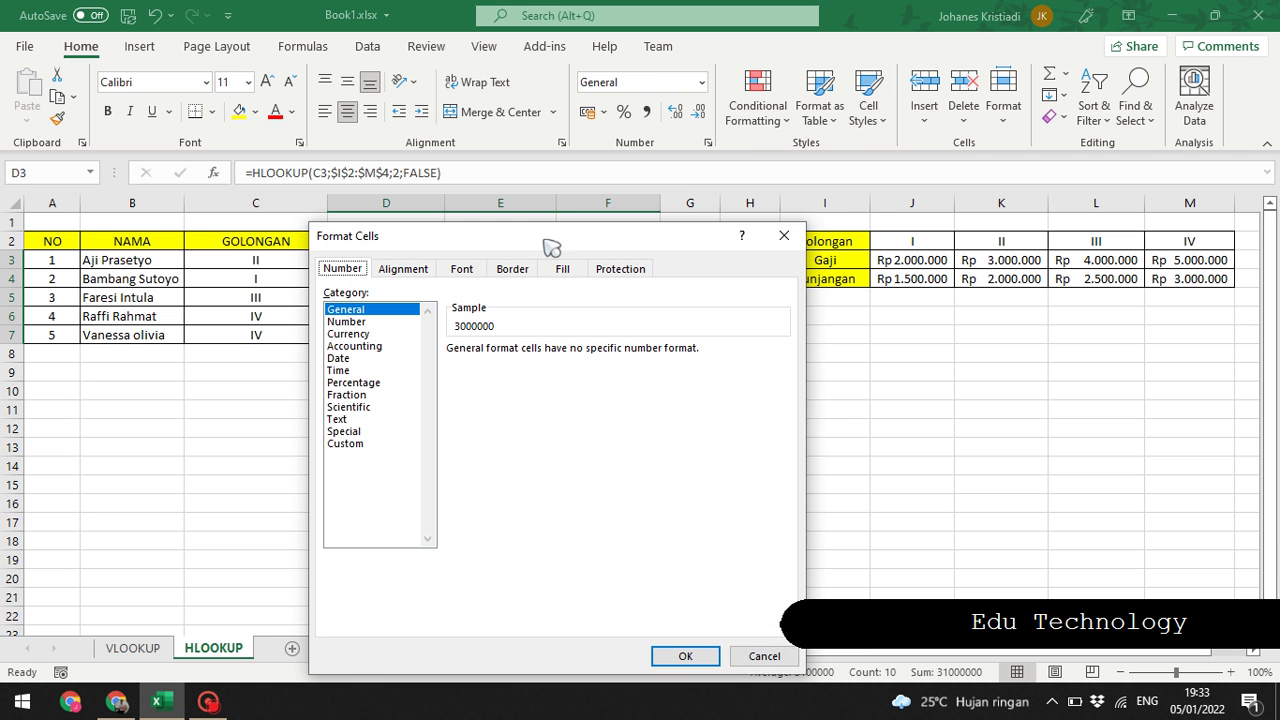
drag(551, 242, 625, 84)
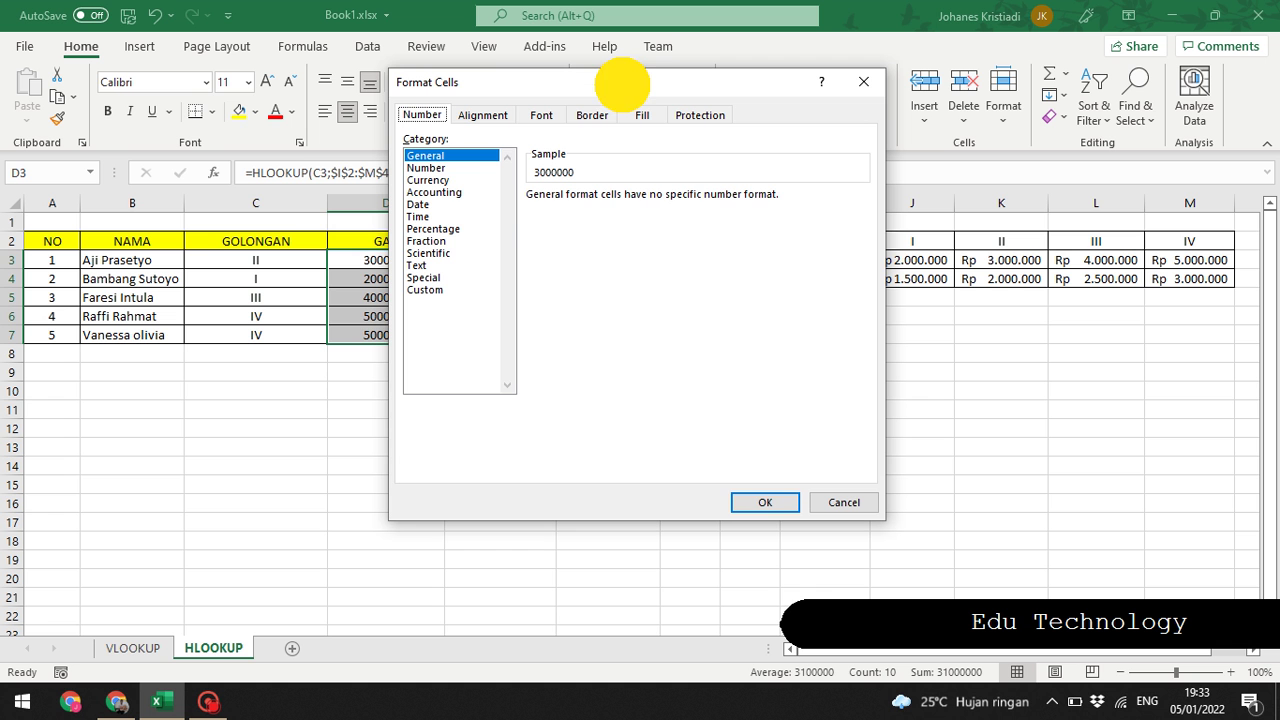
click(425, 192)
click(590, 251)
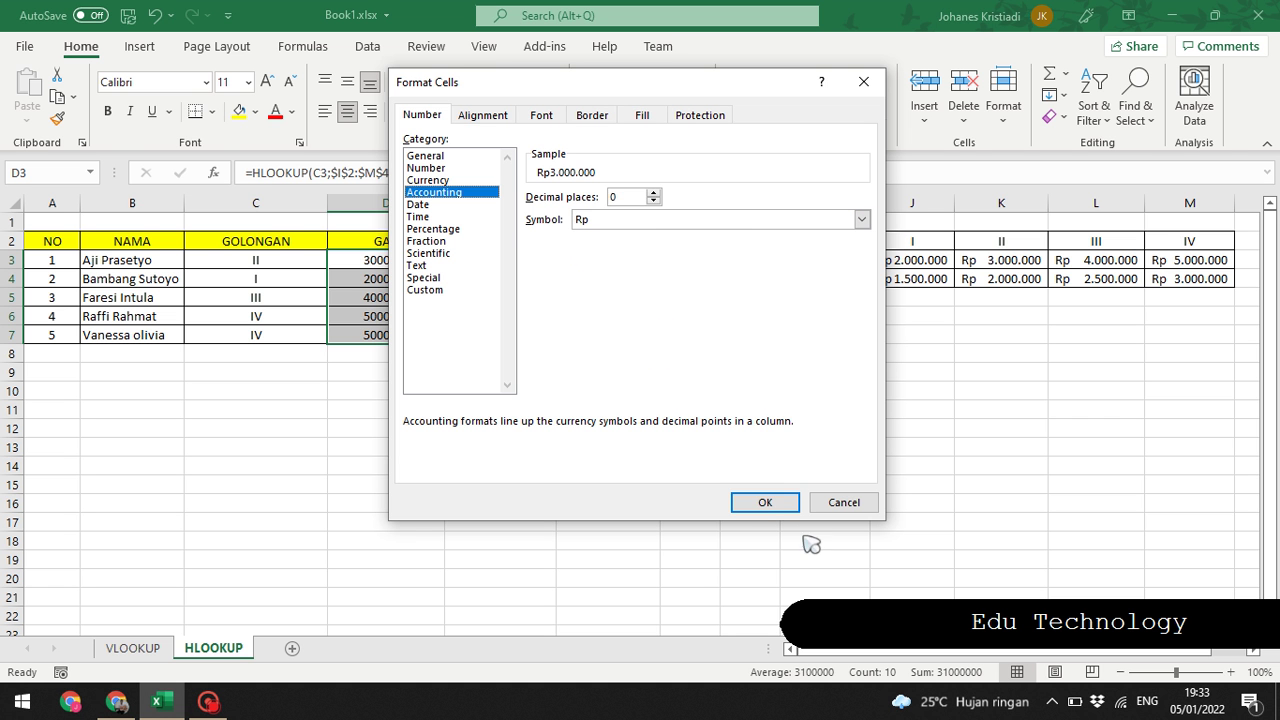
click(765, 503)
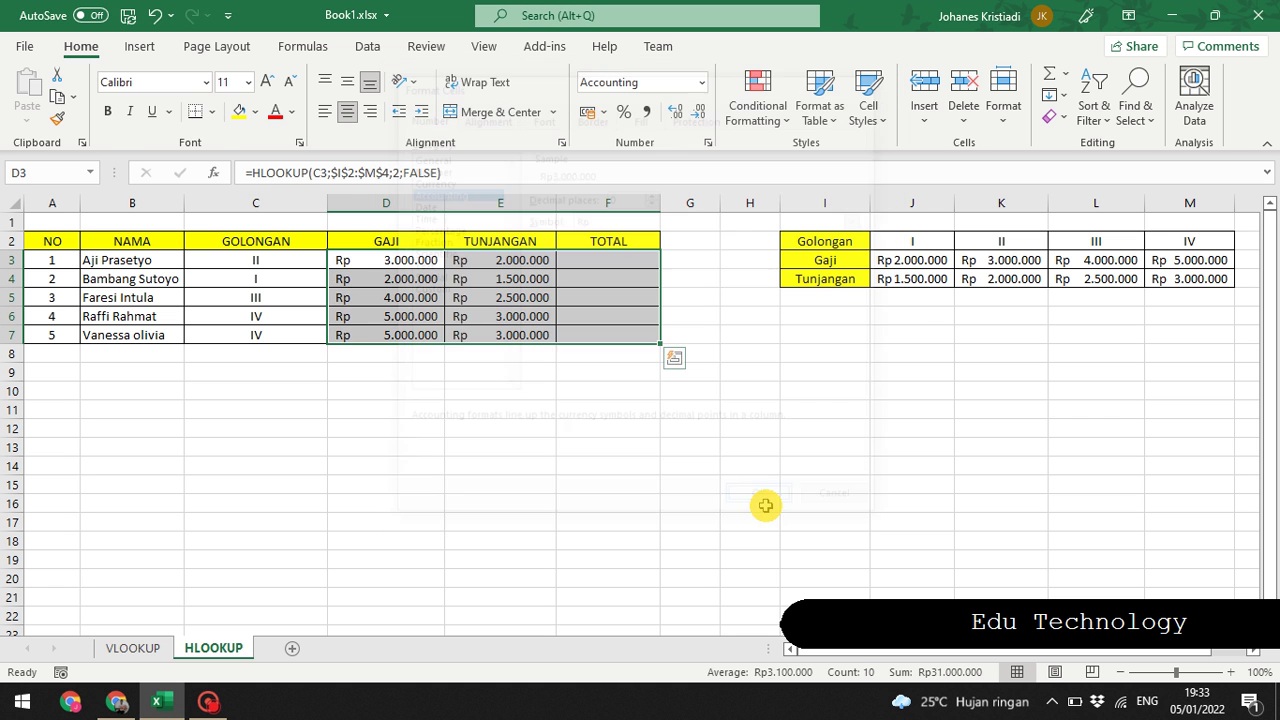
click(500, 332)
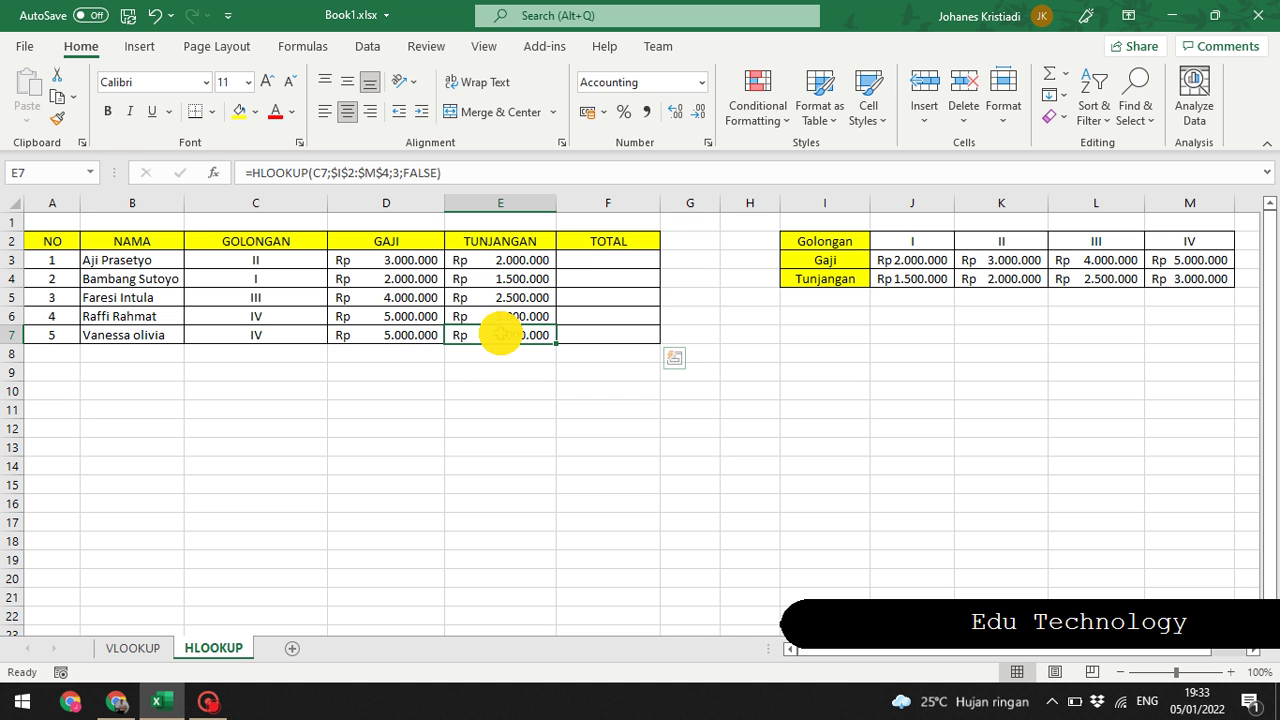
- Enter =SUM(D3:E3) in the first TOTAL cell, F3, and copy it down the column through F7
click(588, 266)
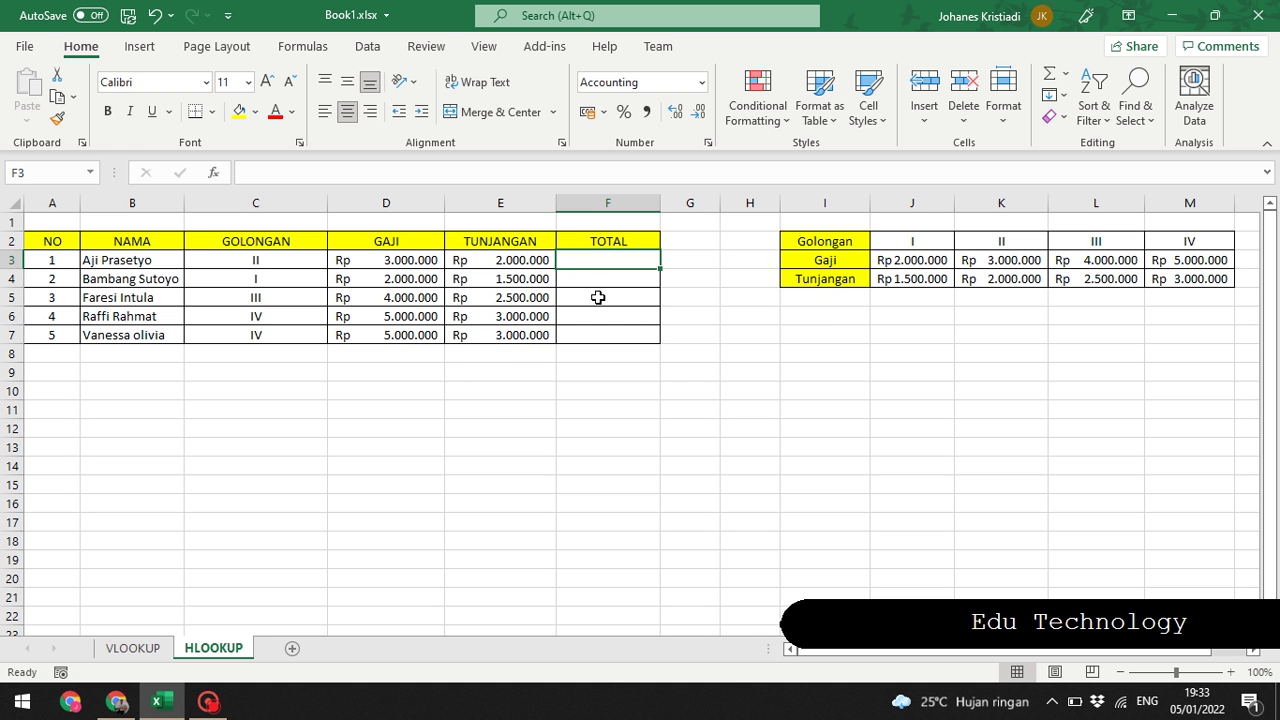
text(=)
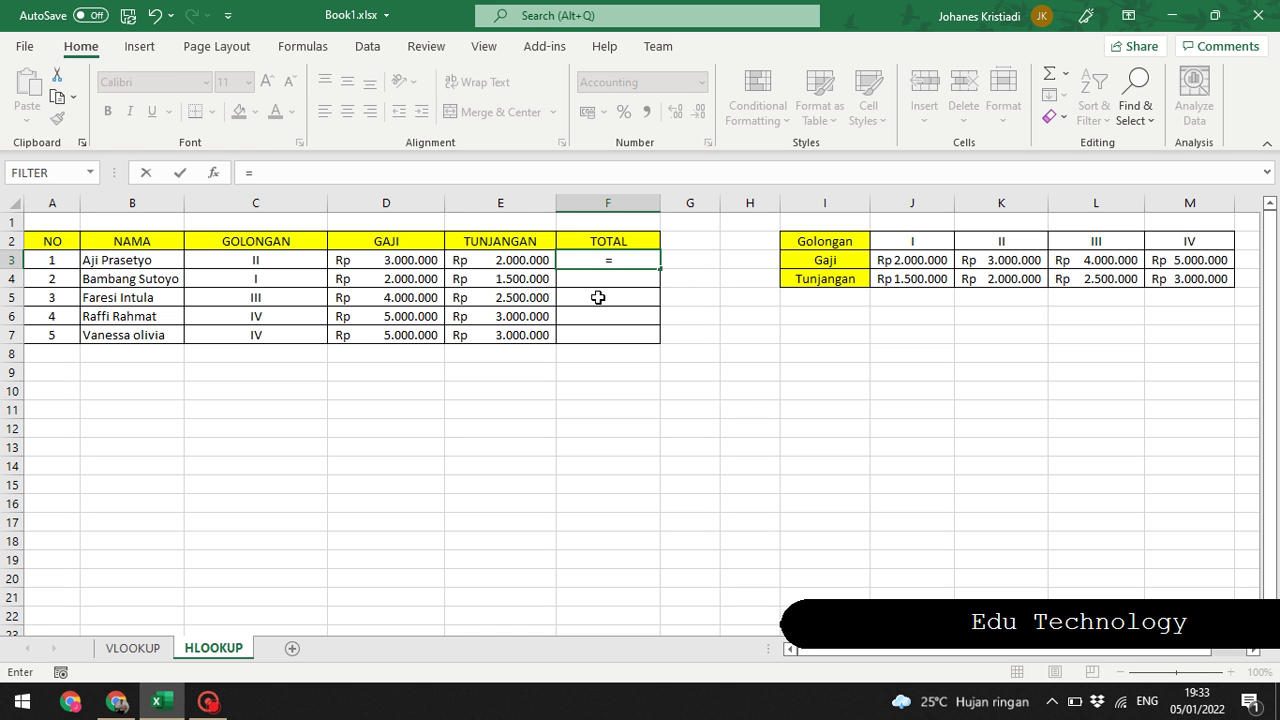
text(S)
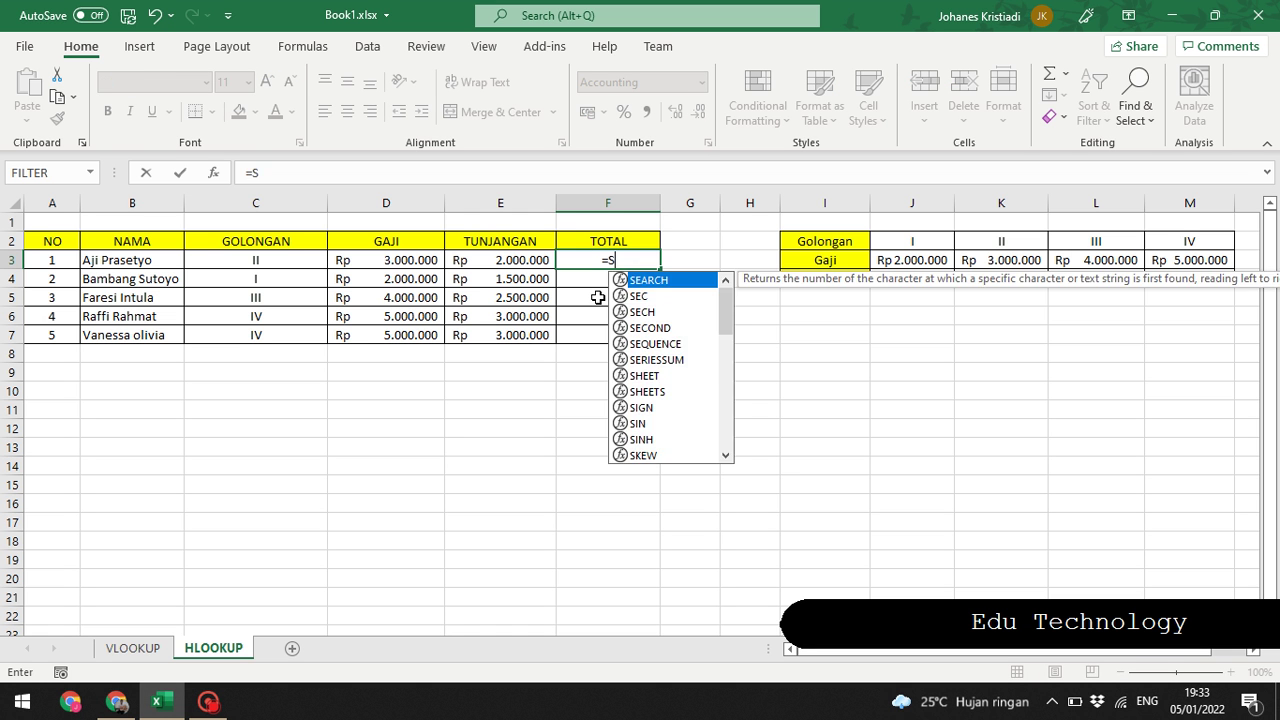
text(UM()
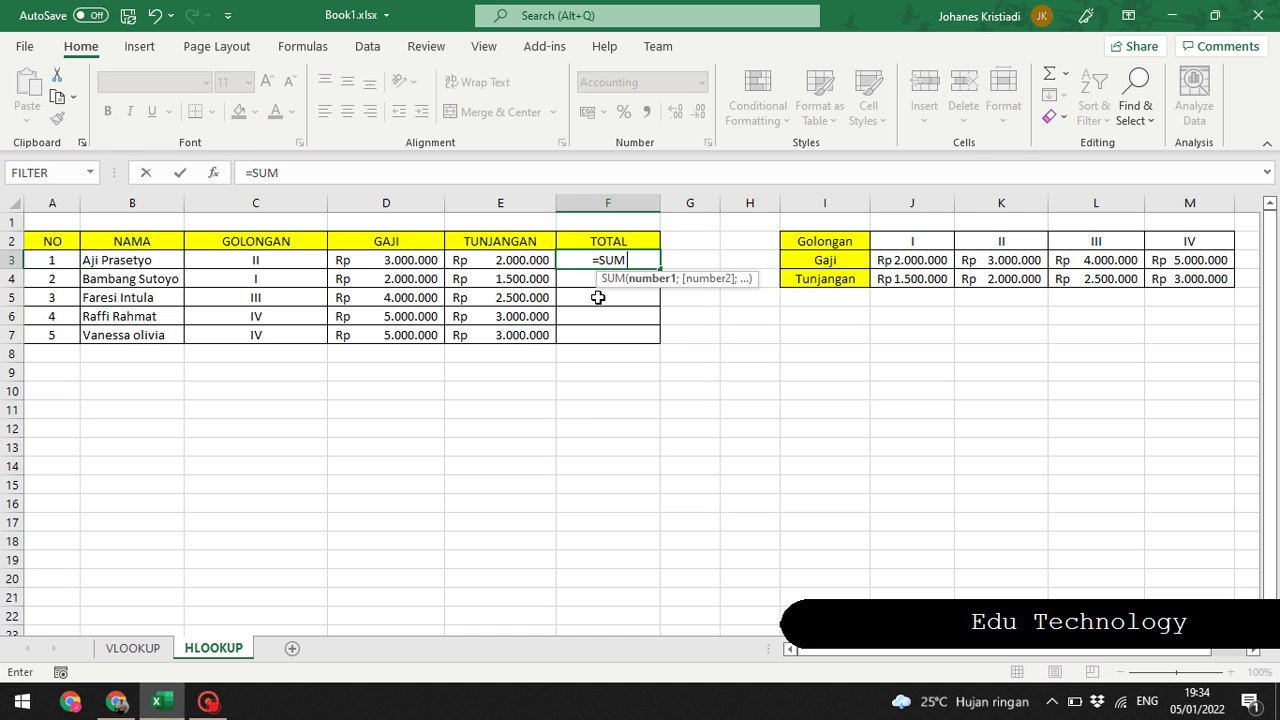
click(355, 262)
drag(355, 262, 485, 262)
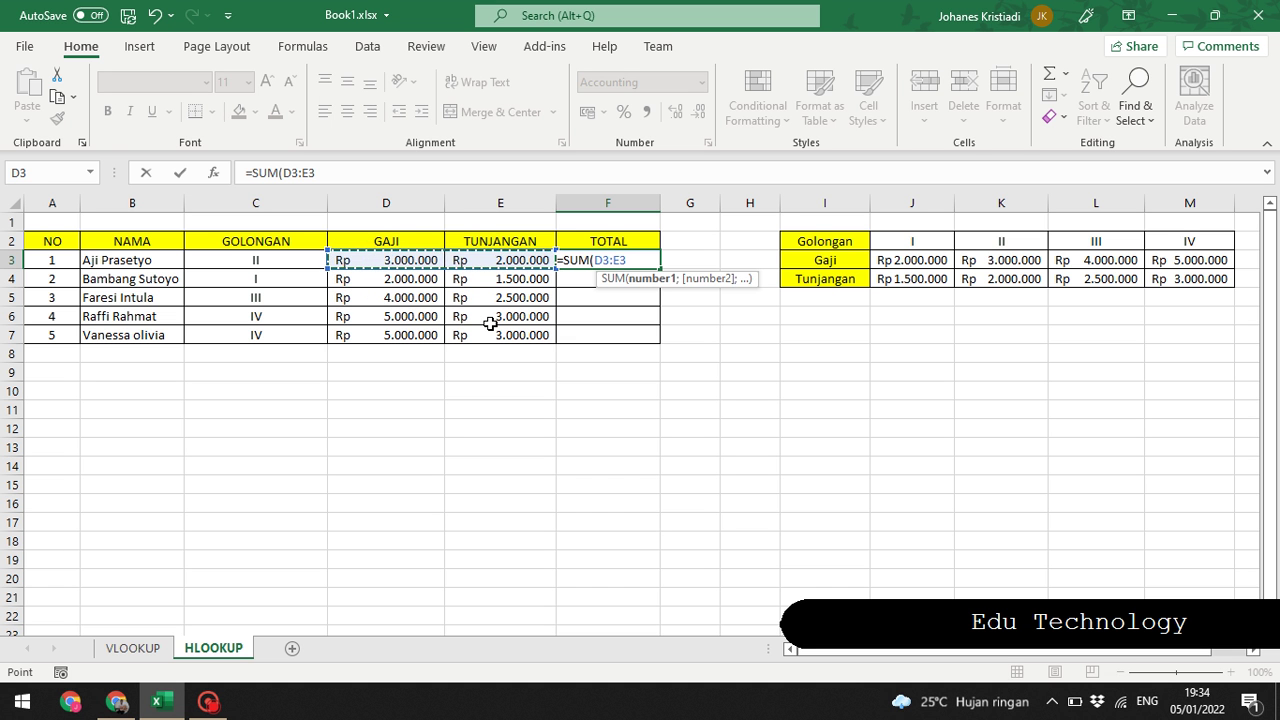
text())
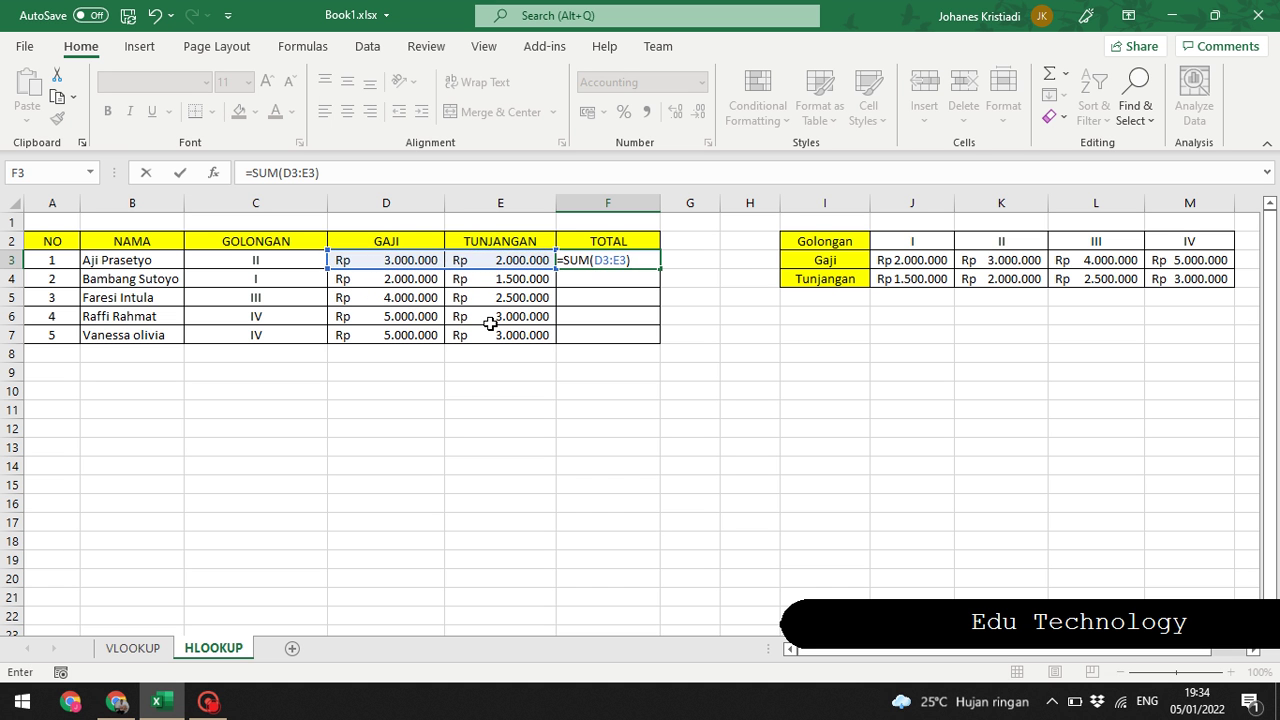
key(Return)
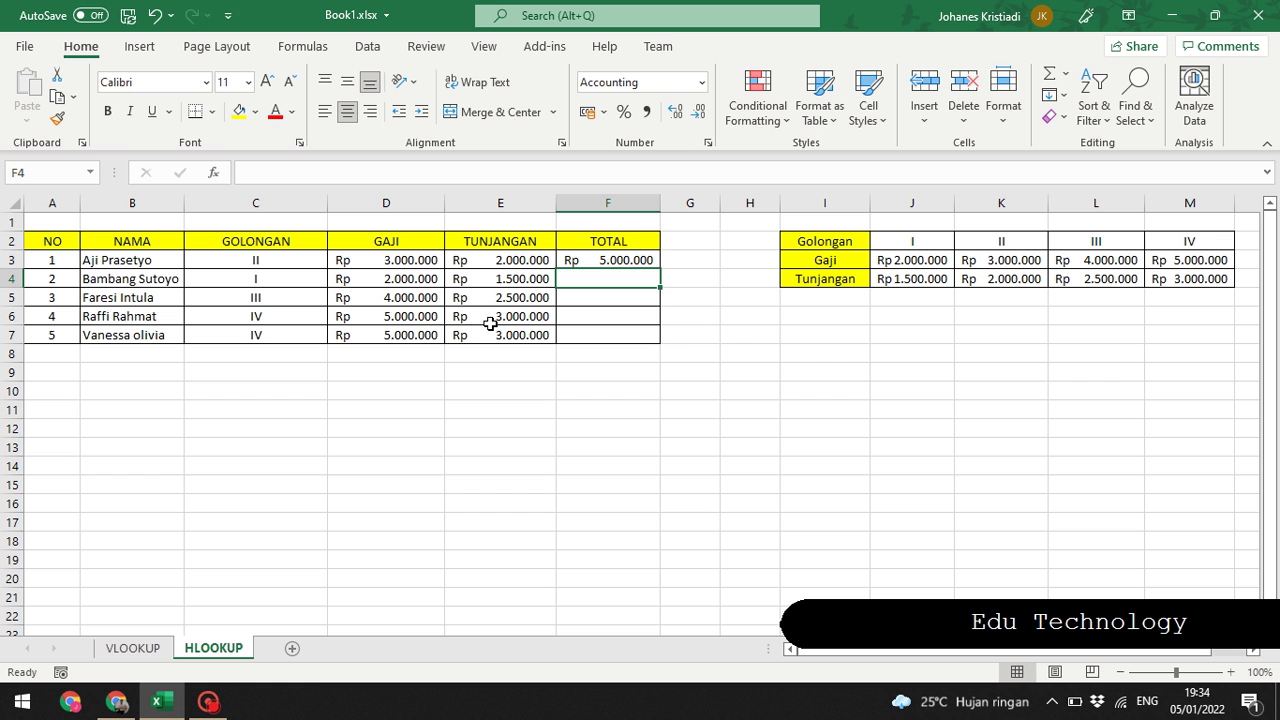
click(618, 259)
drag(661, 268, 653, 346)
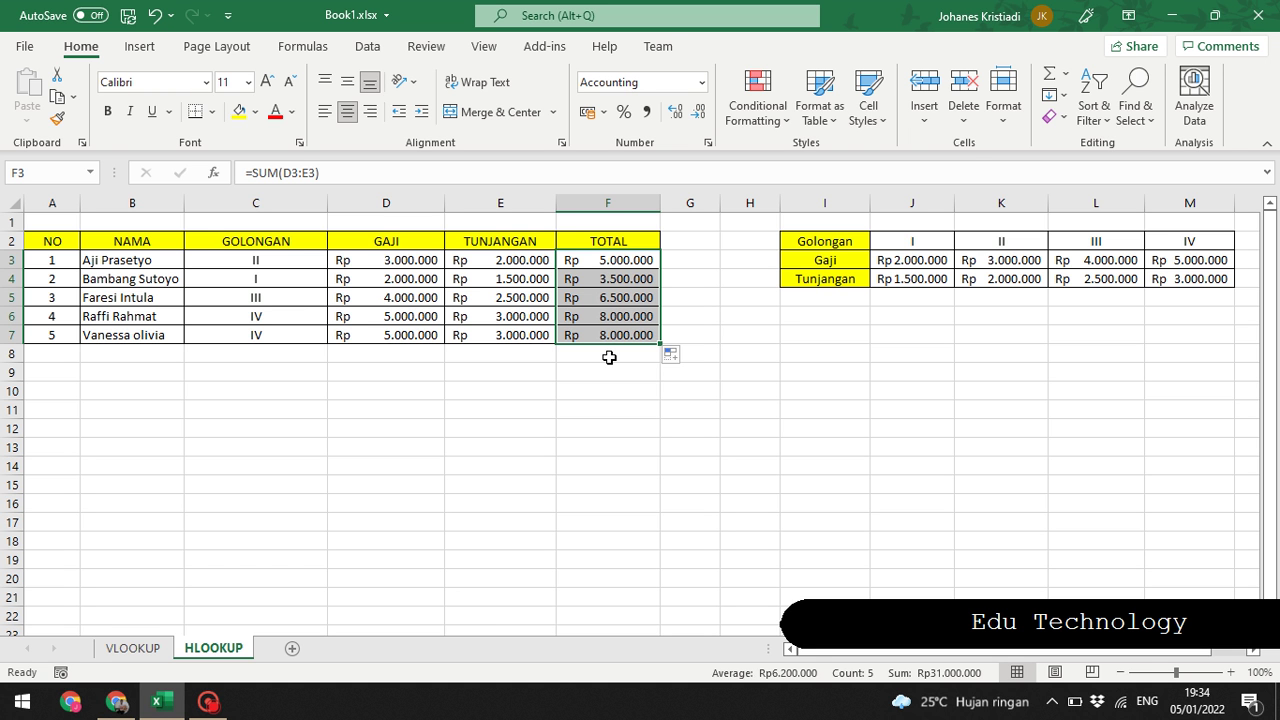
- Inspect the filled GAJI, TUNJANGAN and TOTAL cells of the employee table
click(90, 239)
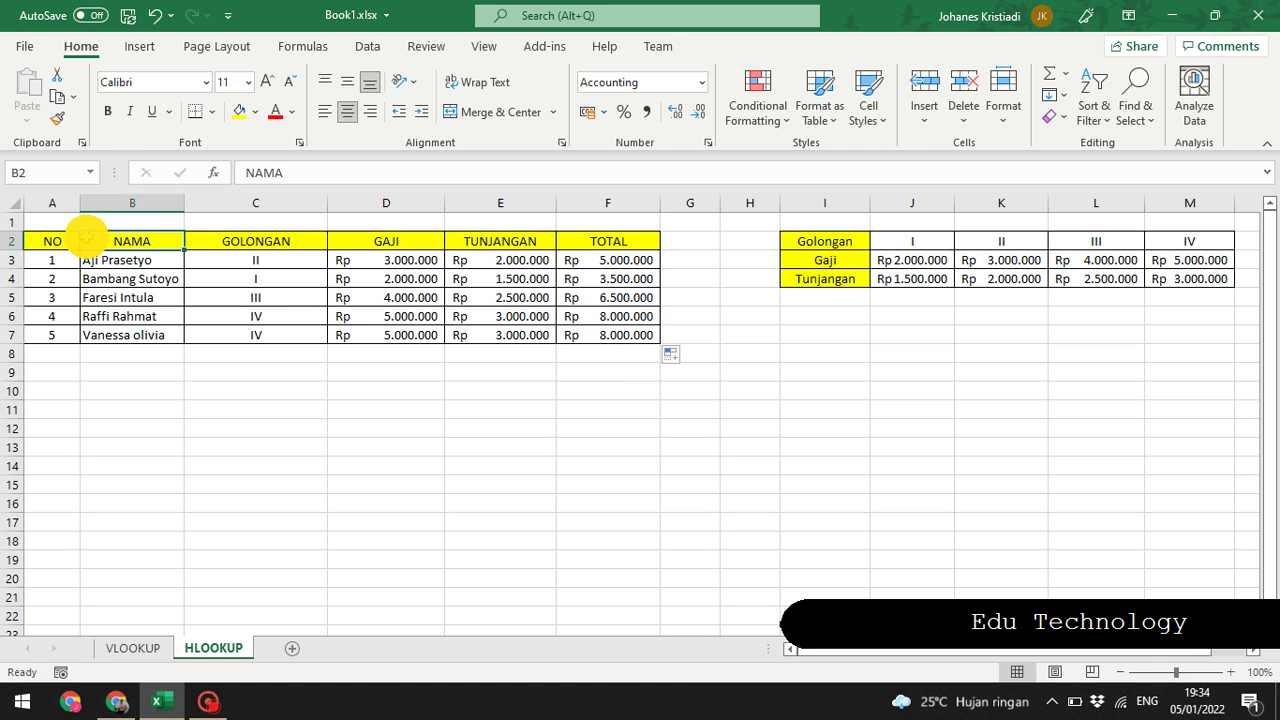
click(487, 279)
click(600, 334)
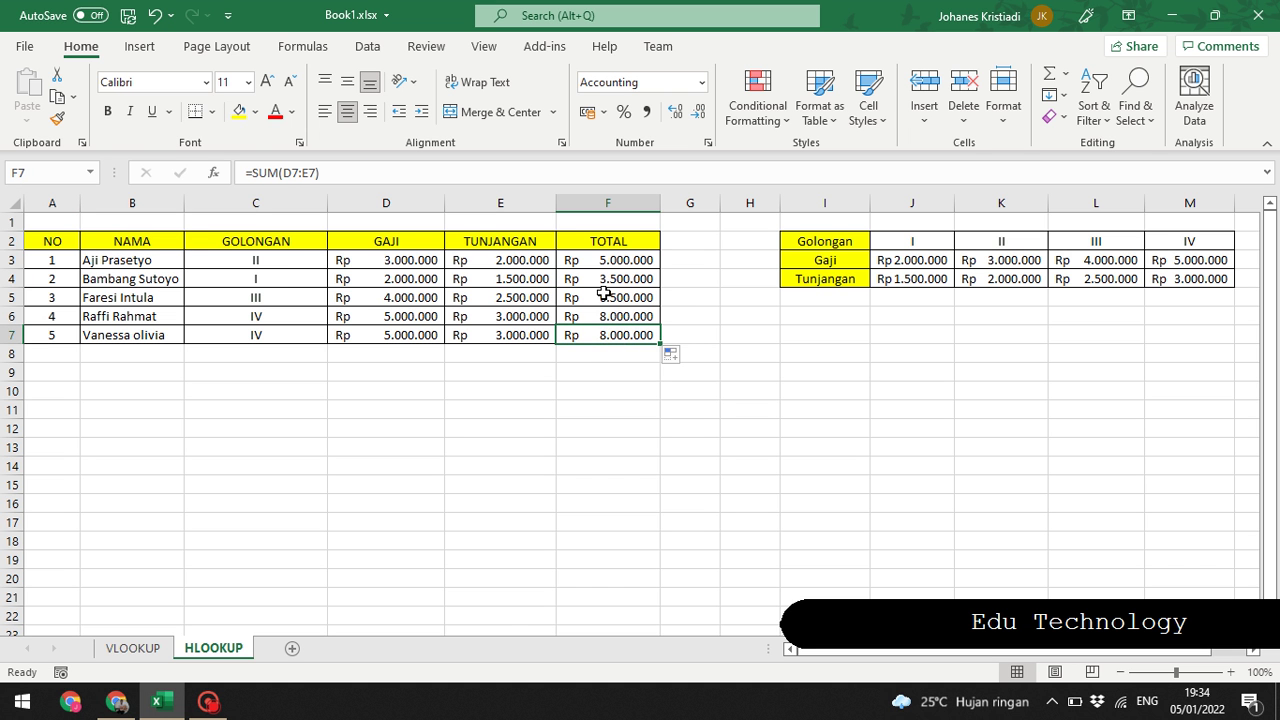
click(607, 260)
click(600, 298)
click(606, 334)
click(436, 313)
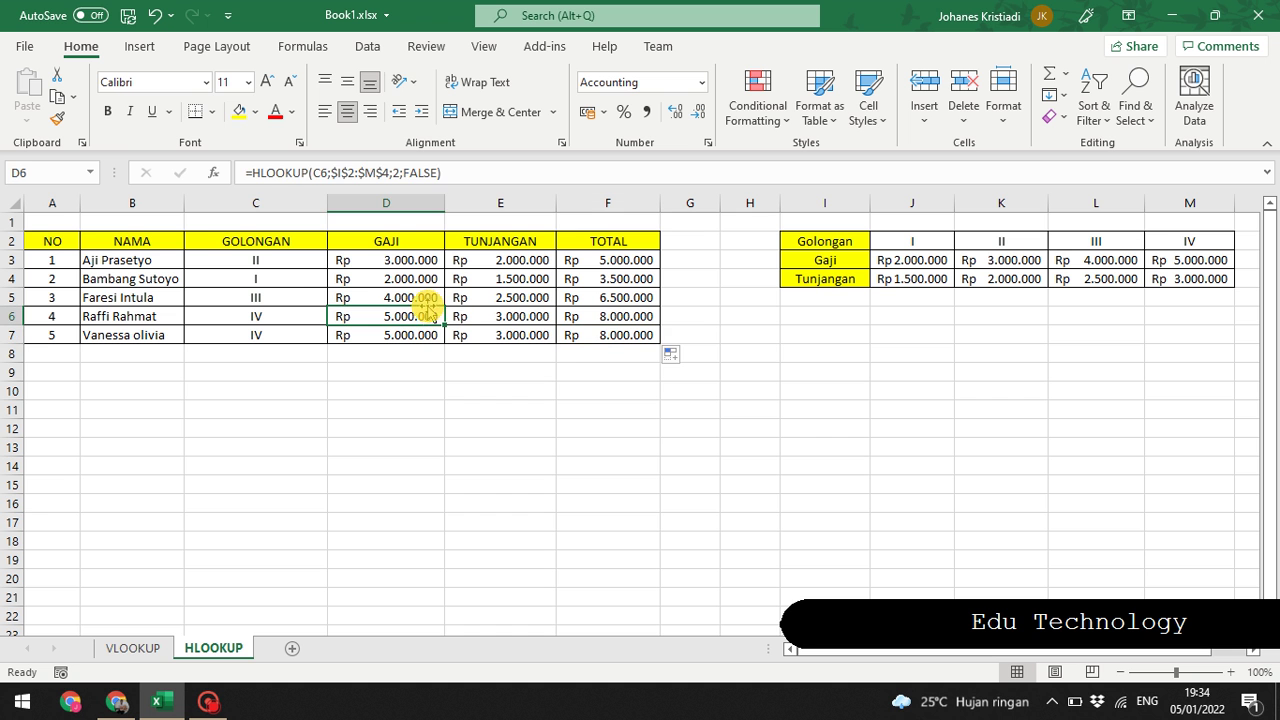
click(51, 221)
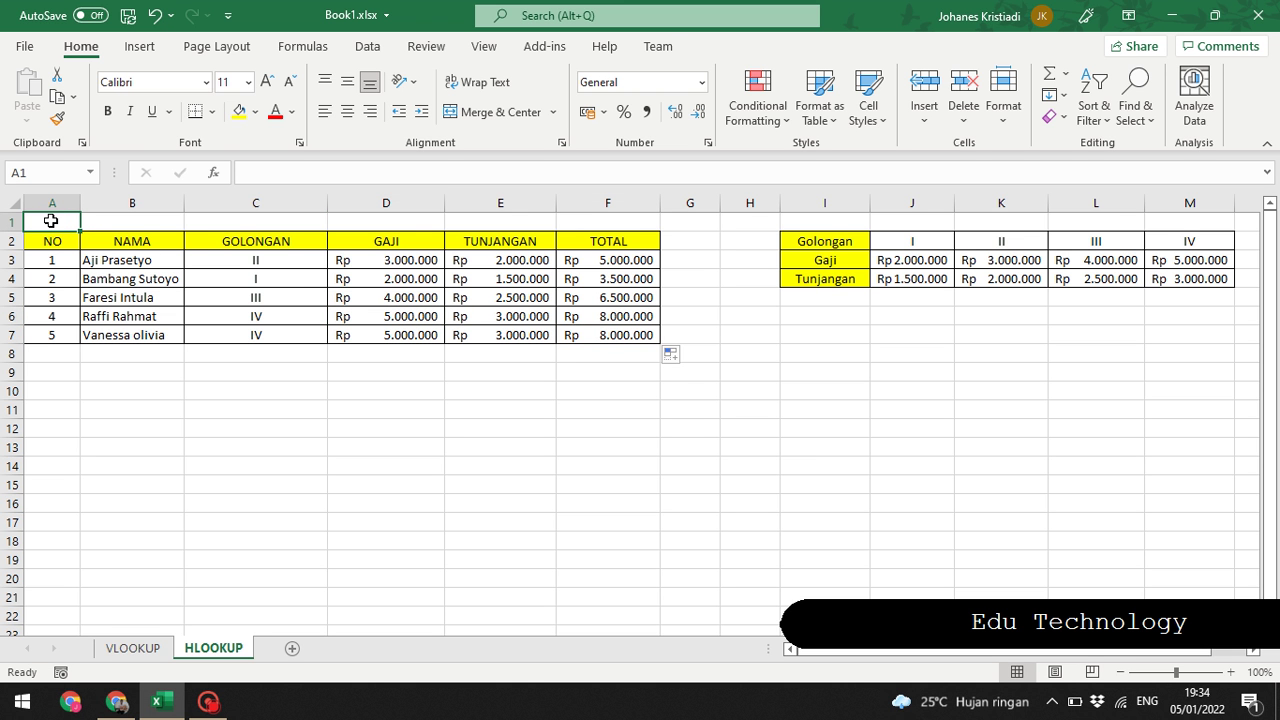